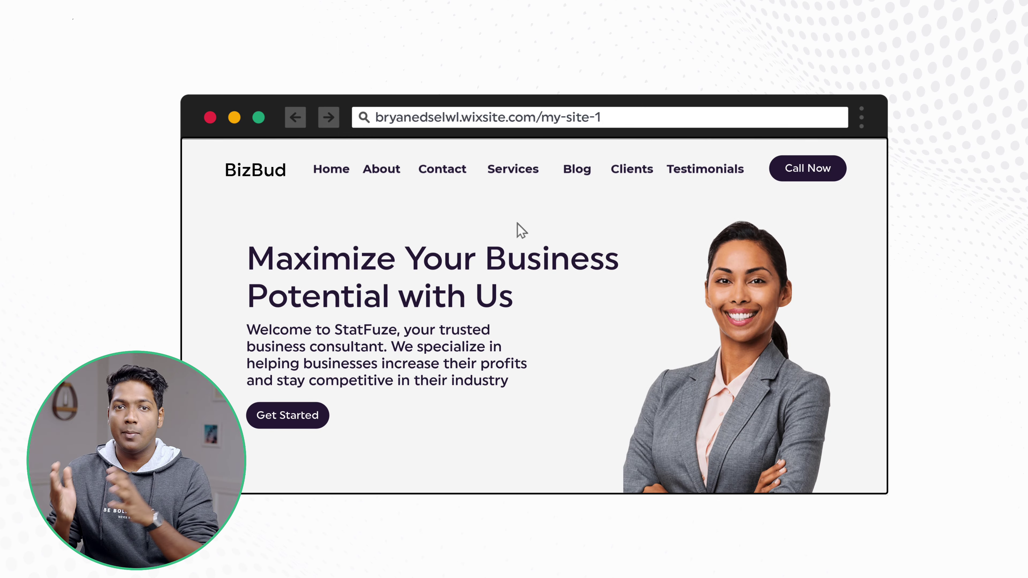
# Step: Browse the existing site's About Us, contact and blog post pages
pyautogui.click(383, 175)
pyautogui.click(466, 178)
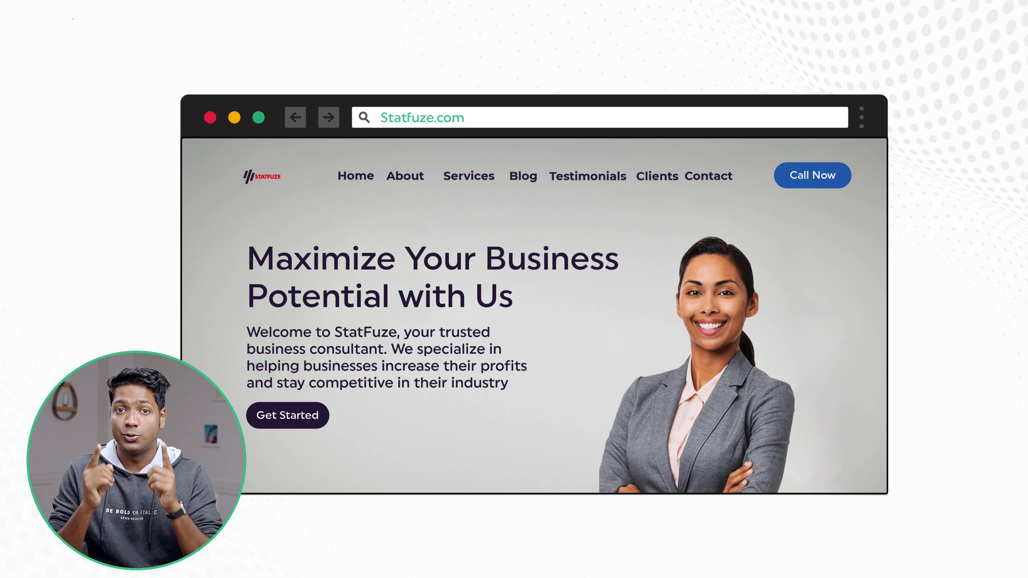
pyautogui.click(521, 178)
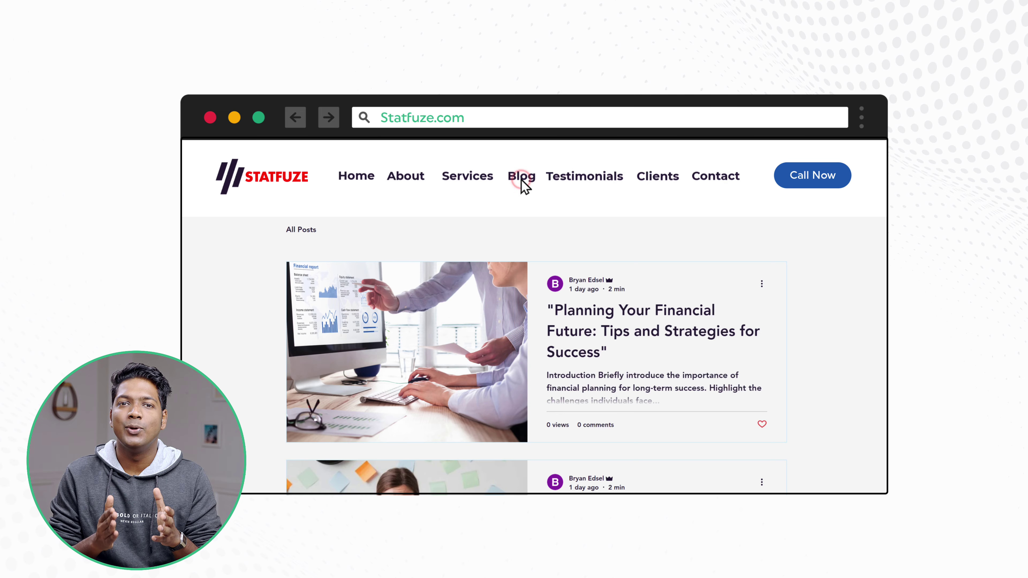
pyautogui.scroll(-5, 522, 180)
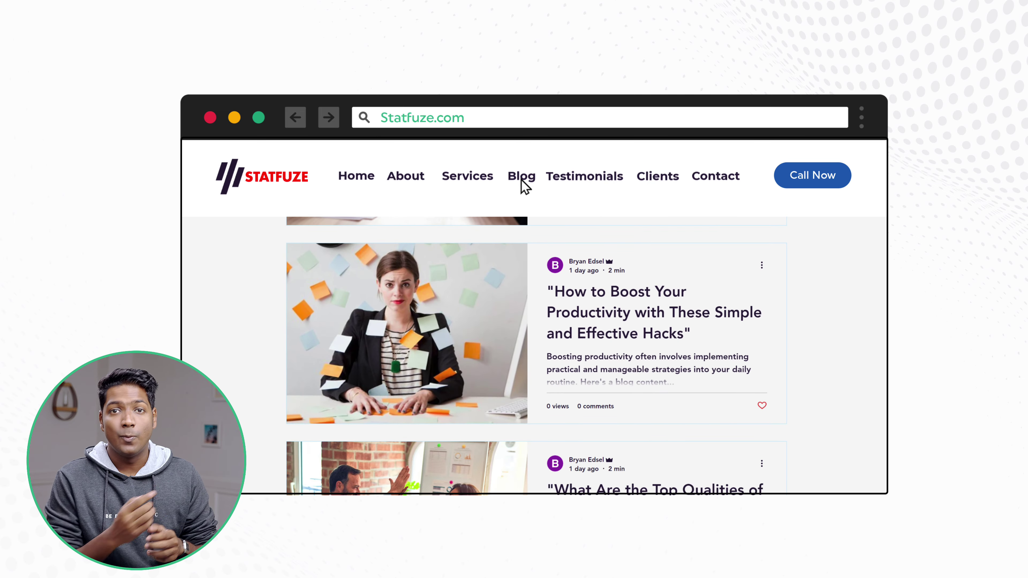
pyautogui.scroll(5, 521, 180)
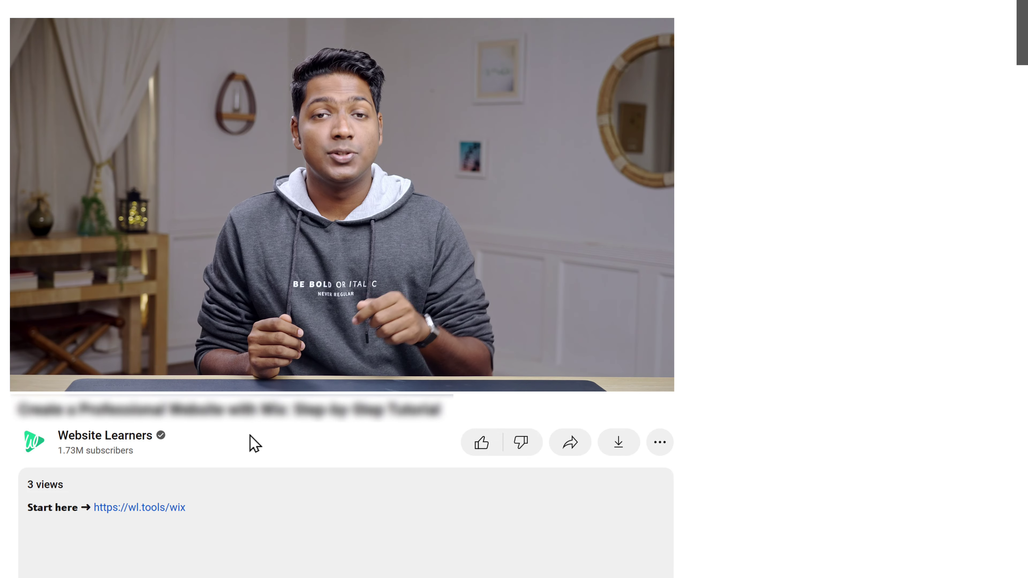
# Step: Sign up for Wix with a Google account and skip both onboarding questions
pyautogui.click(138, 513)
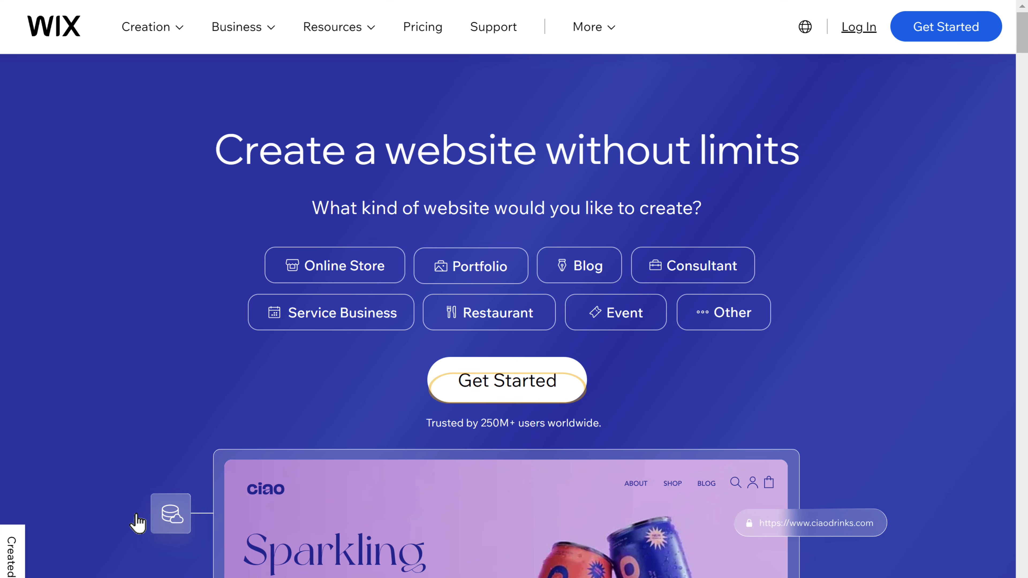
pyautogui.click(513, 393)
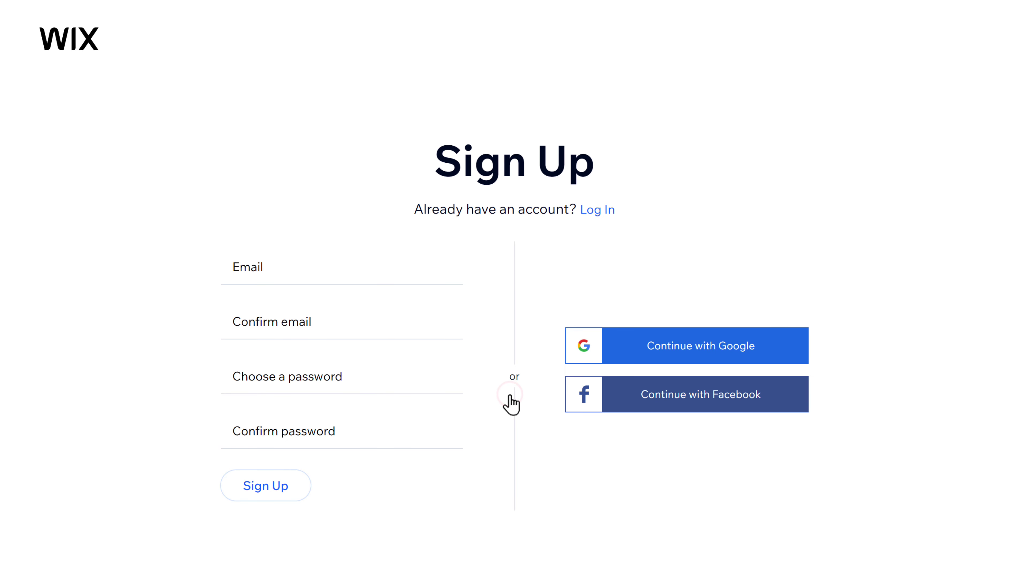
pyautogui.click(705, 355)
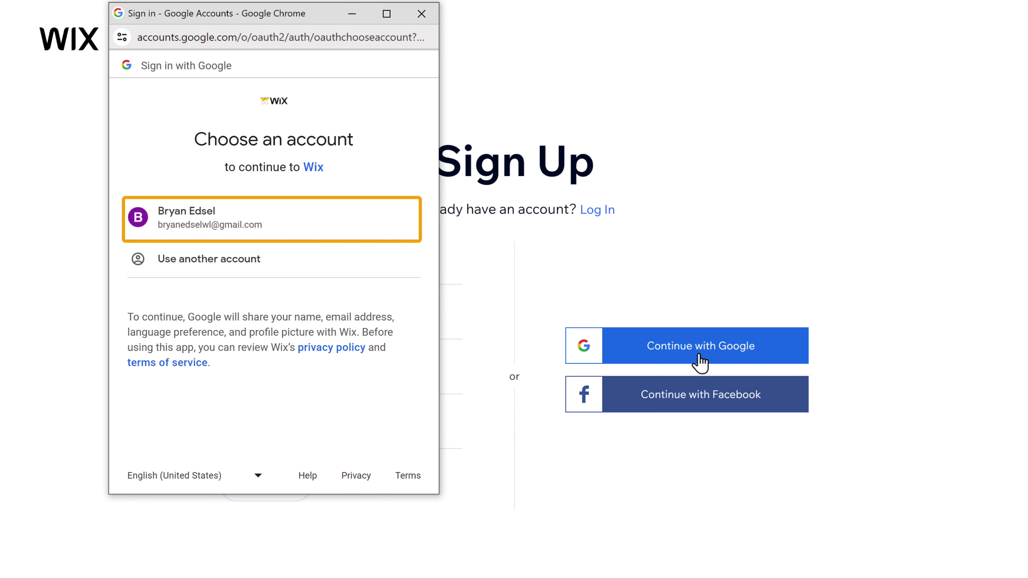
pyautogui.click(193, 234)
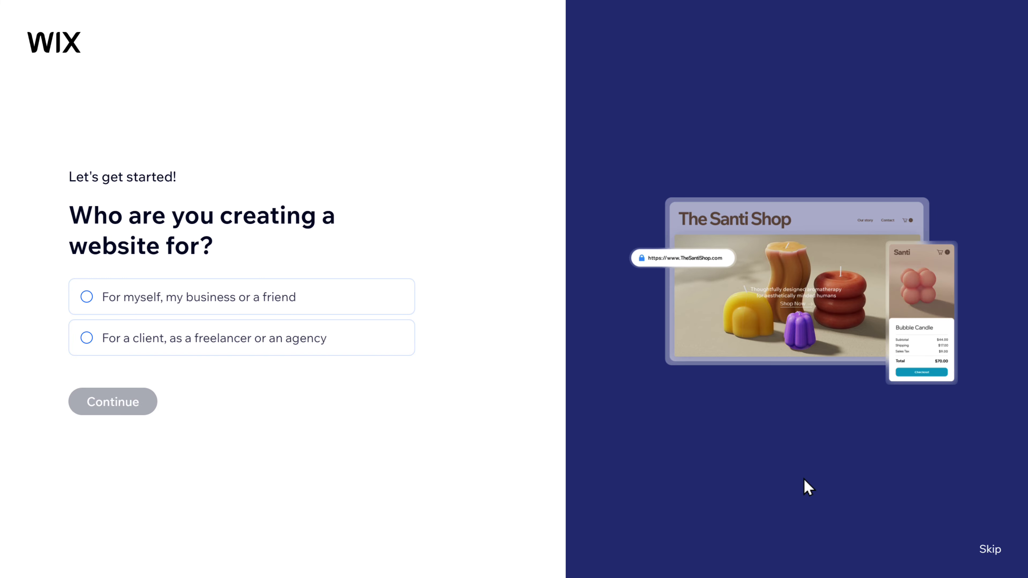
pyautogui.click(990, 552)
pyautogui.click(990, 553)
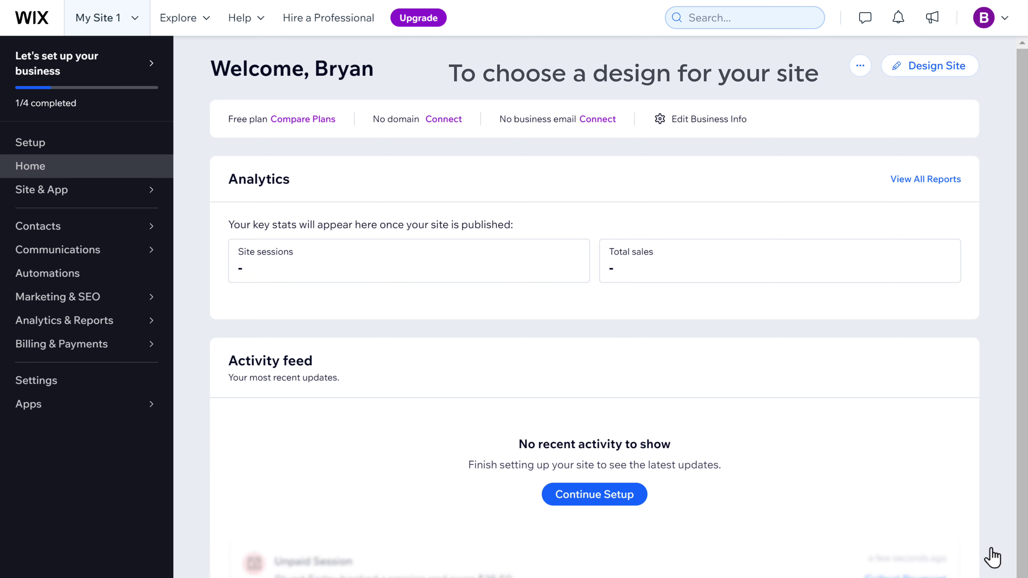
# Step: Choose to design the site from a template and browse the gallery to Business Consulting Company
pyautogui.click(942, 79)
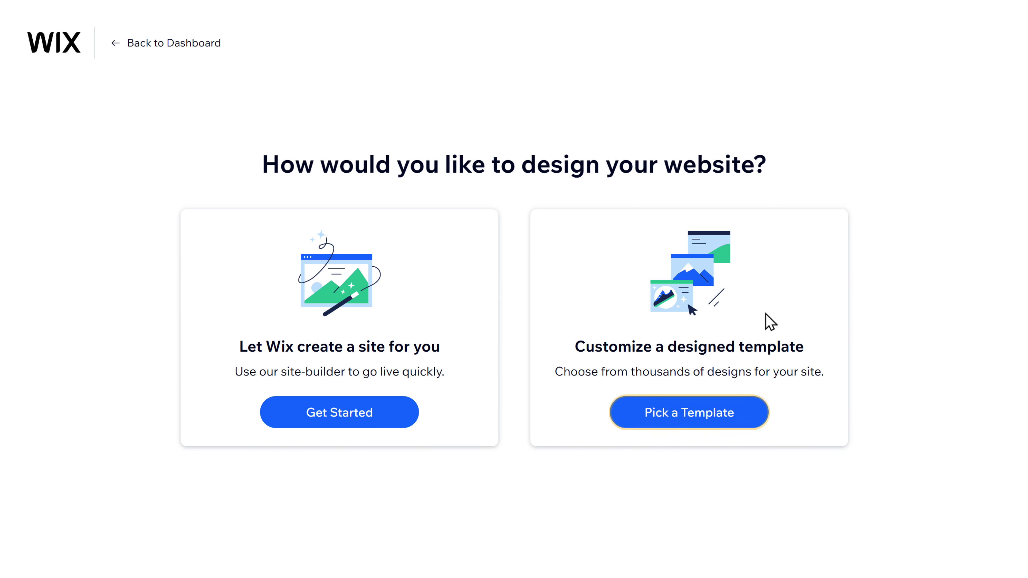
pyautogui.click(687, 426)
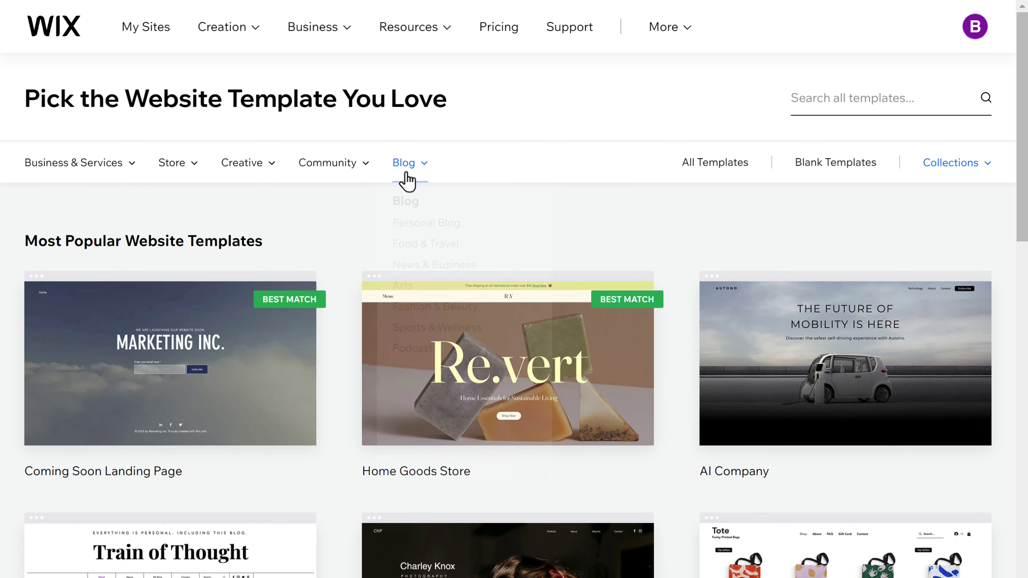
pyautogui.moveTo(330, 178)
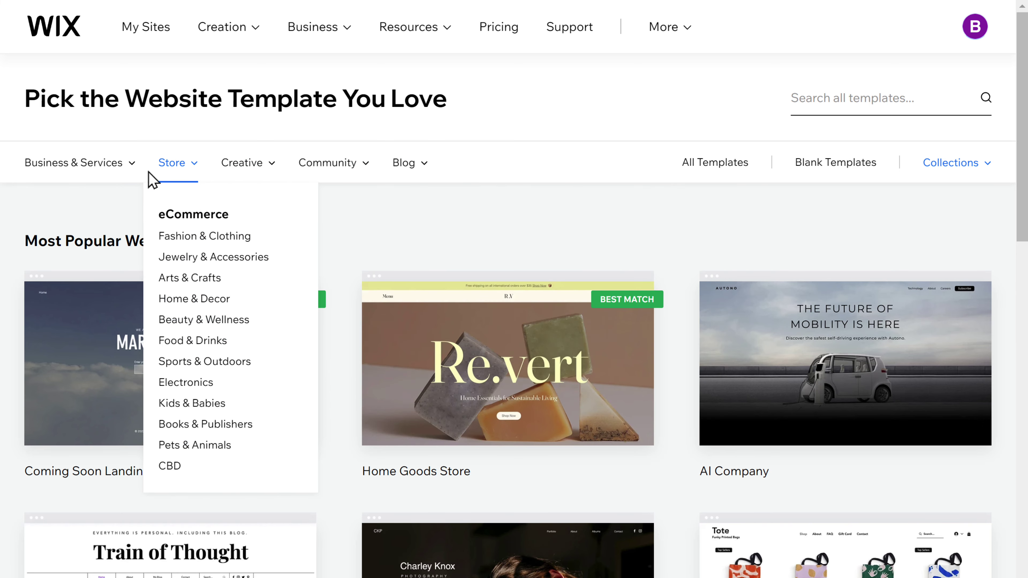
pyautogui.moveTo(73, 181)
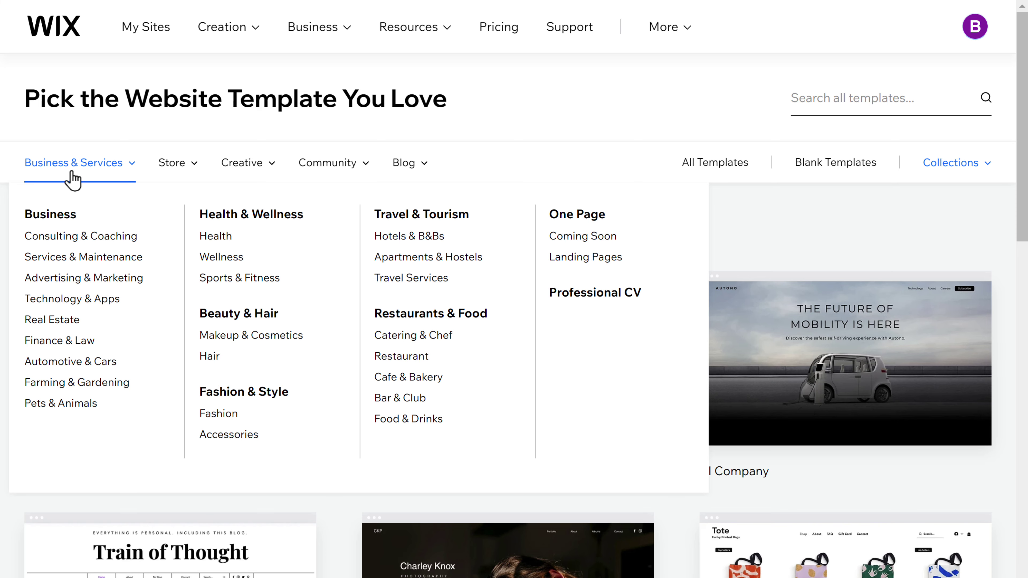
pyautogui.scroll(-15, 75, 179)
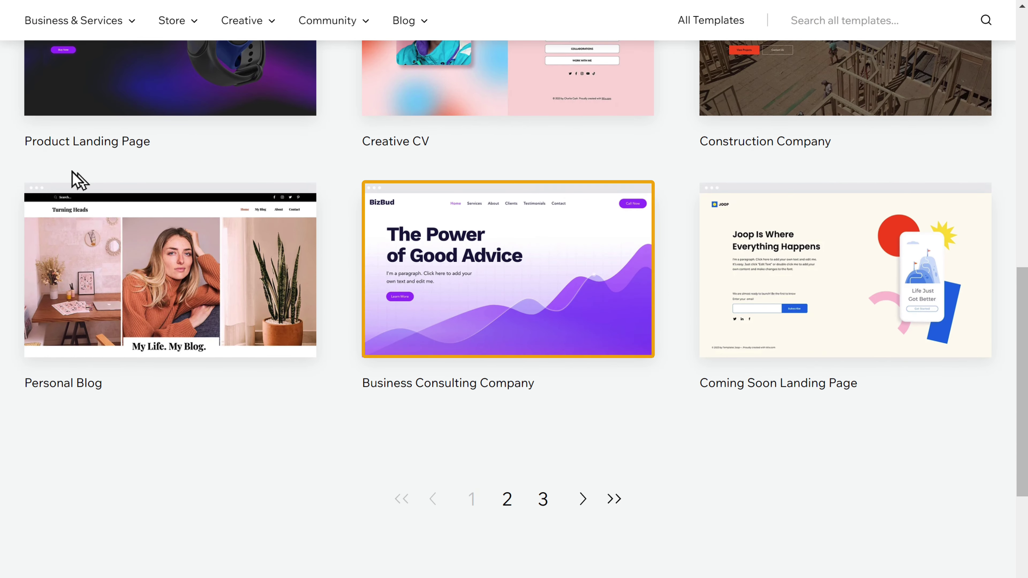
pyautogui.press('Tab')
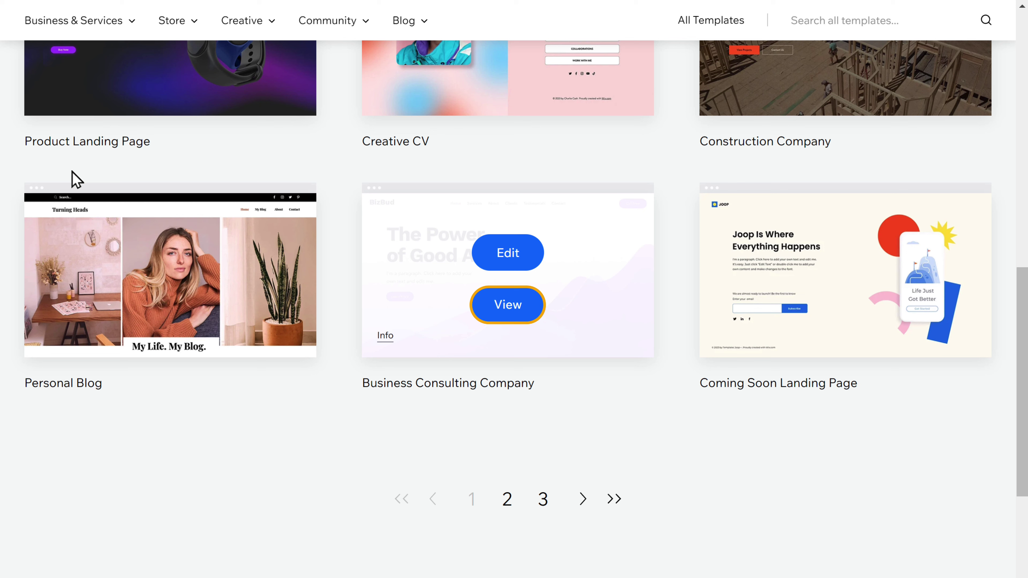
# Step: Preview the Business Consulting Company template, then start editing it as the site
pyautogui.click(509, 313)
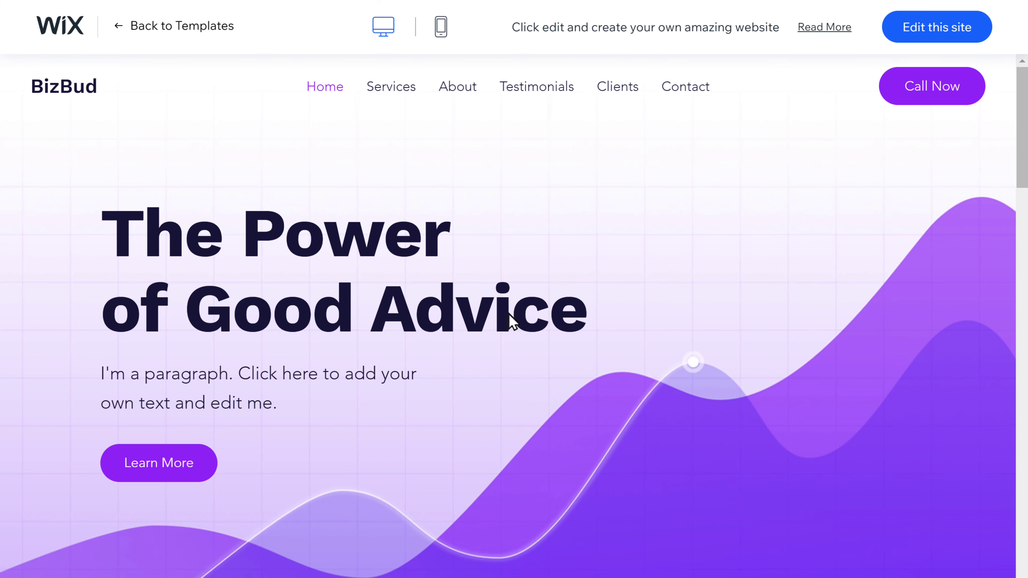
pyautogui.scroll(-10, 509, 321)
pyautogui.scroll(-15, 513, 322)
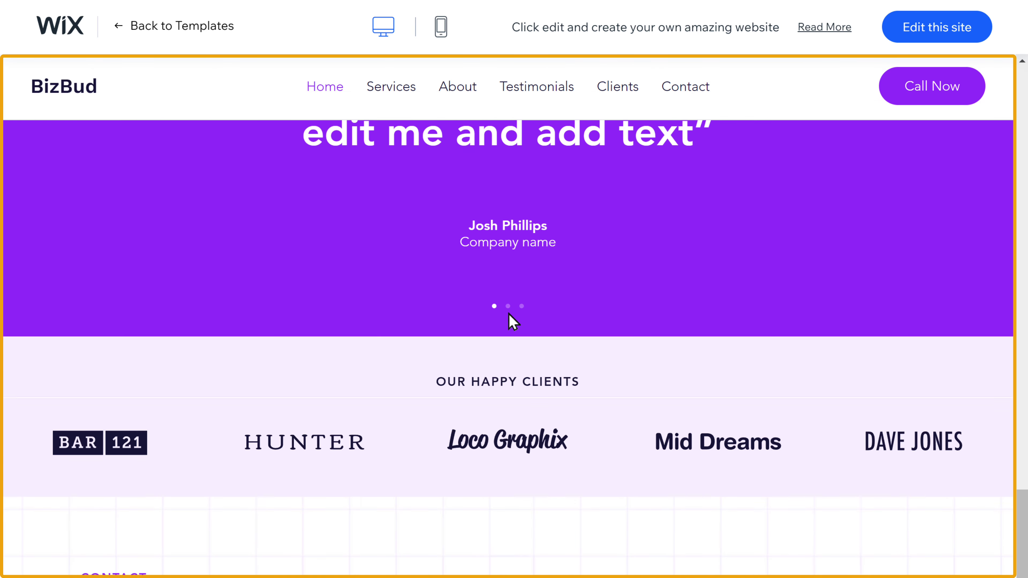
pyautogui.scroll(20, 512, 322)
pyautogui.scroll(5, 509, 320)
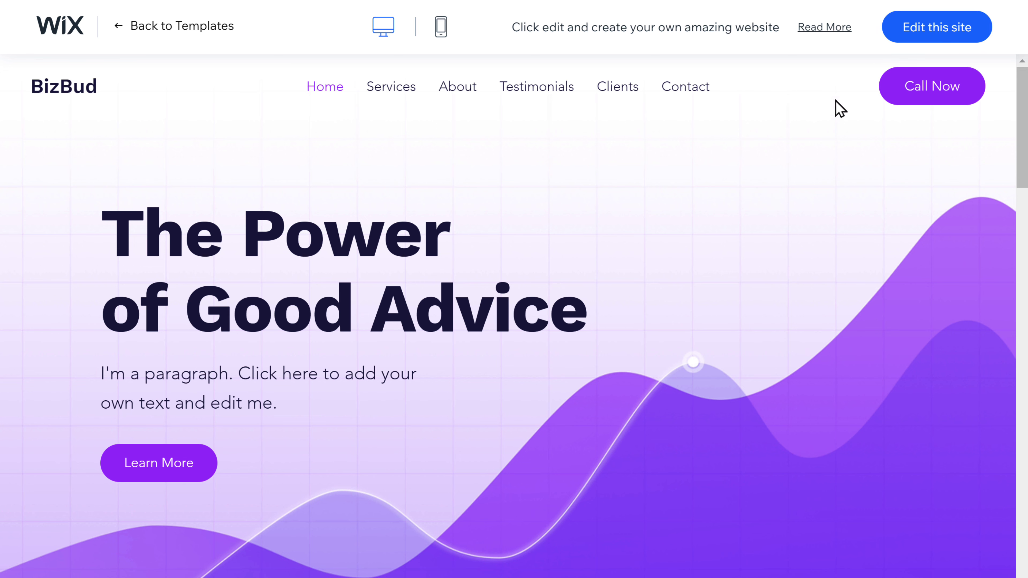
pyautogui.click(936, 36)
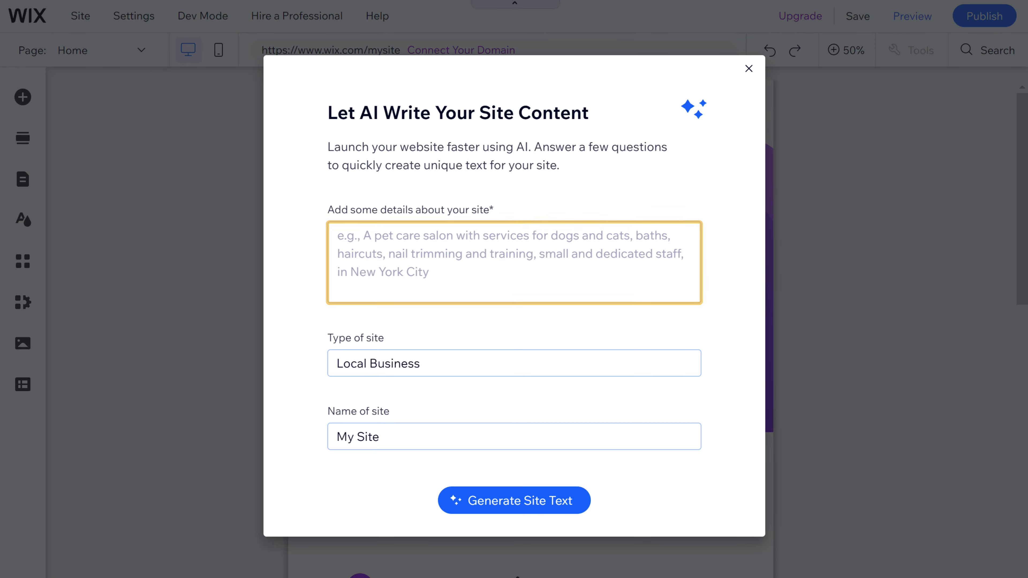
# Step: Describe the business, set type 'Business Consultancy' and name 'StatFuze', and generate the site text
pyautogui.write("Our website gives helpful advice for any business. We help make plans and keep things running smoothly. We're here to help businesses grow bigger and better.")
pyautogui.press('Tab')
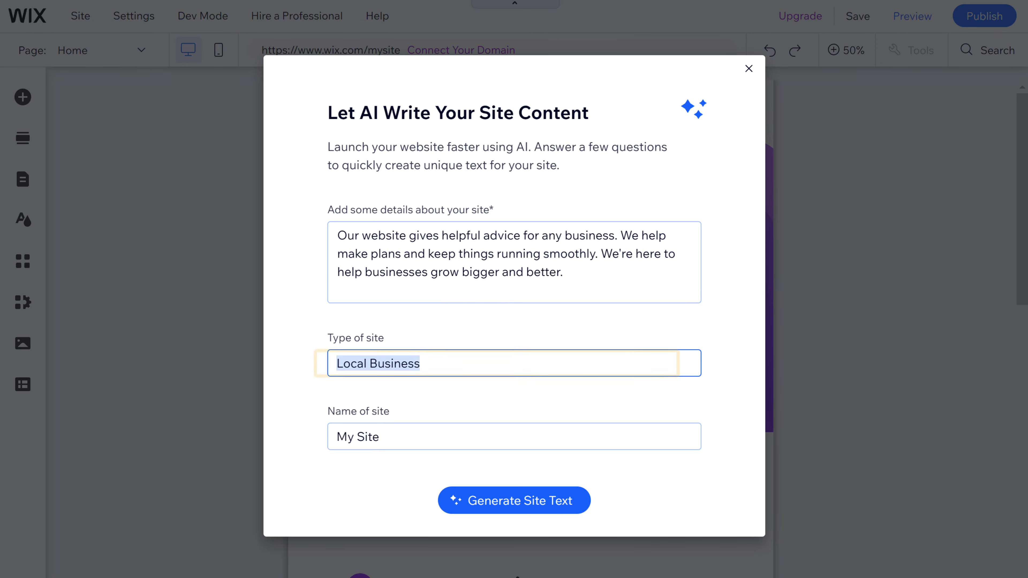
pyautogui.write('Business Consultancy')
pyautogui.press('Tab')
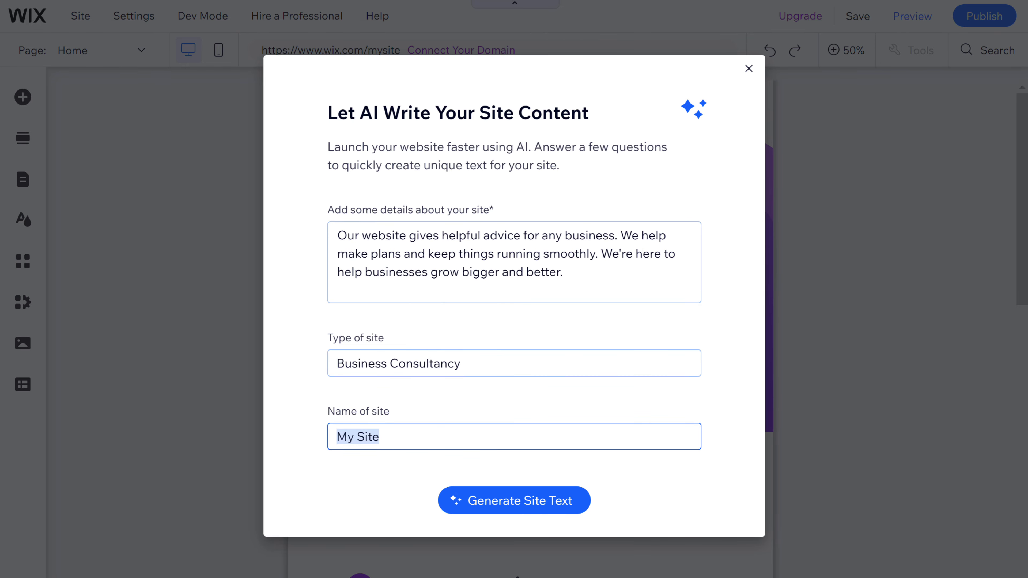
pyautogui.write('StatFuze')
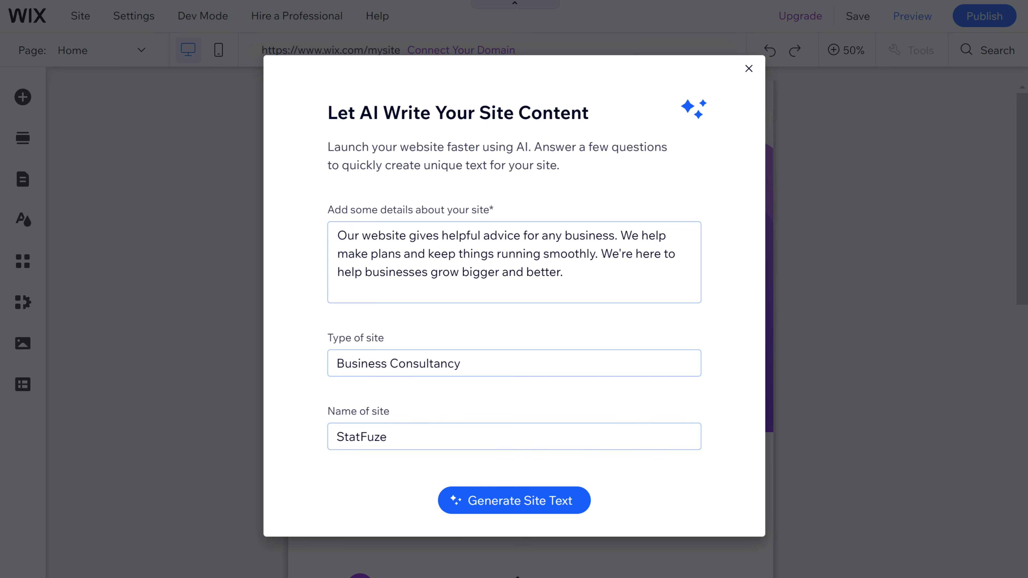
pyautogui.press('Tab')
pyautogui.click(521, 509)
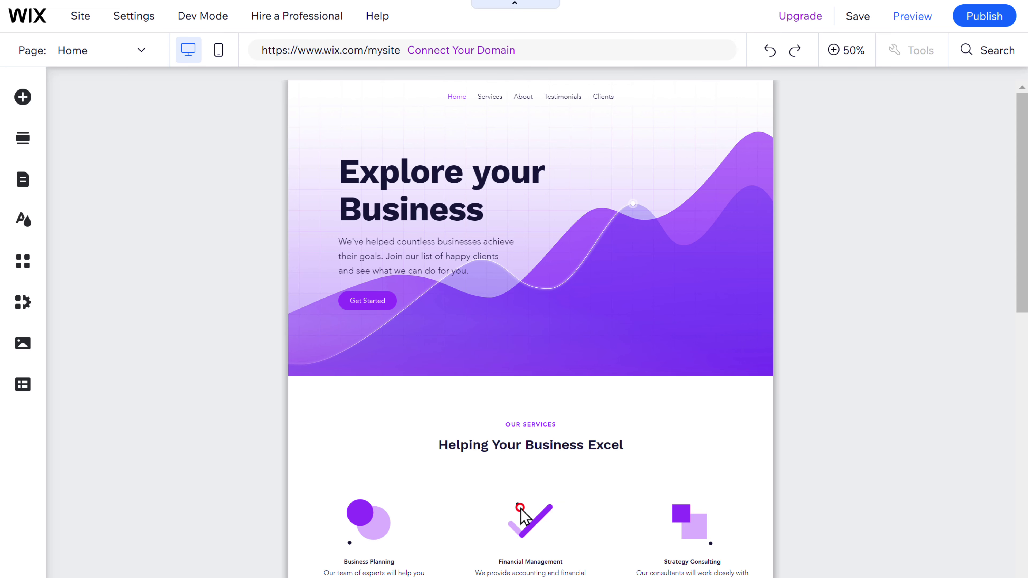
pyautogui.scroll(-10, 524, 516)
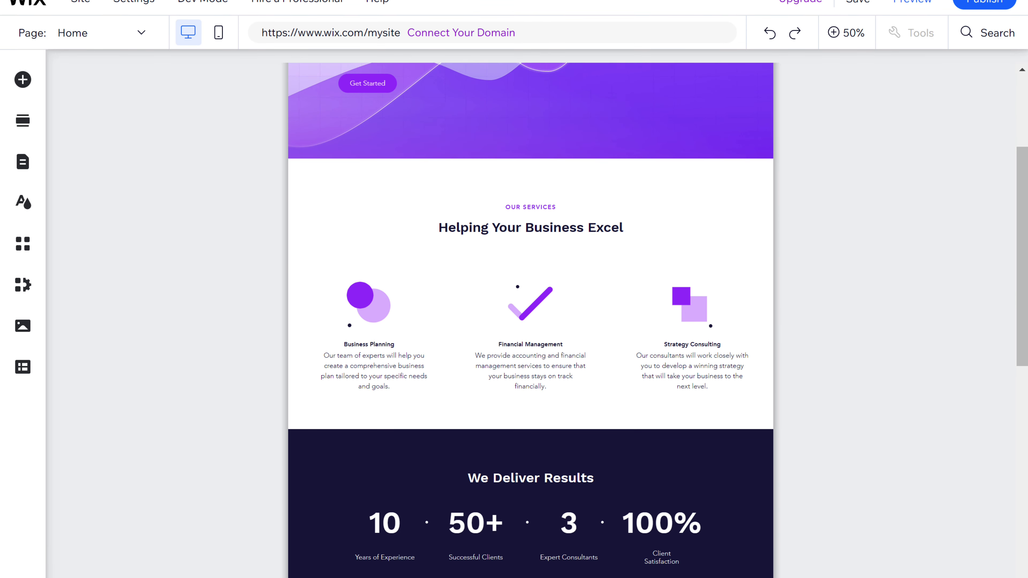
pyautogui.scroll(-15, 530, 295)
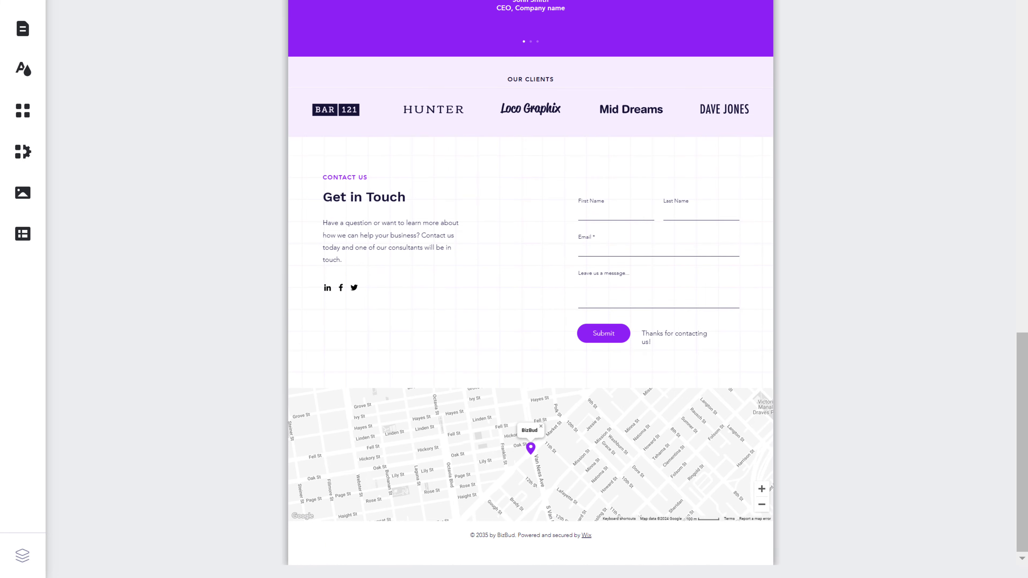
pyautogui.scroll(20, 520, 509)
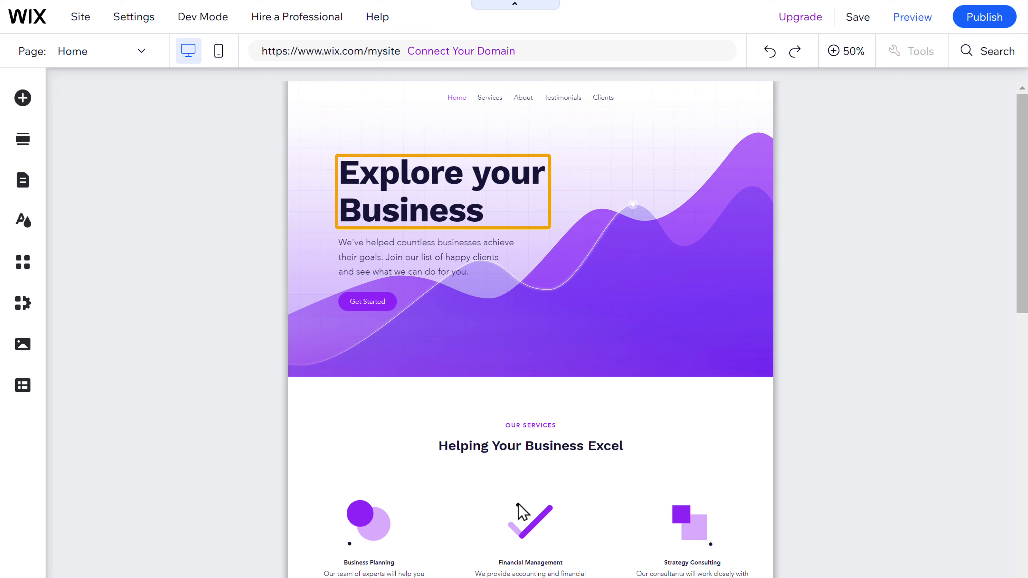
# Step: Type 'Maximize Your Business' into the hero heading
pyautogui.doubleClick(405, 212)
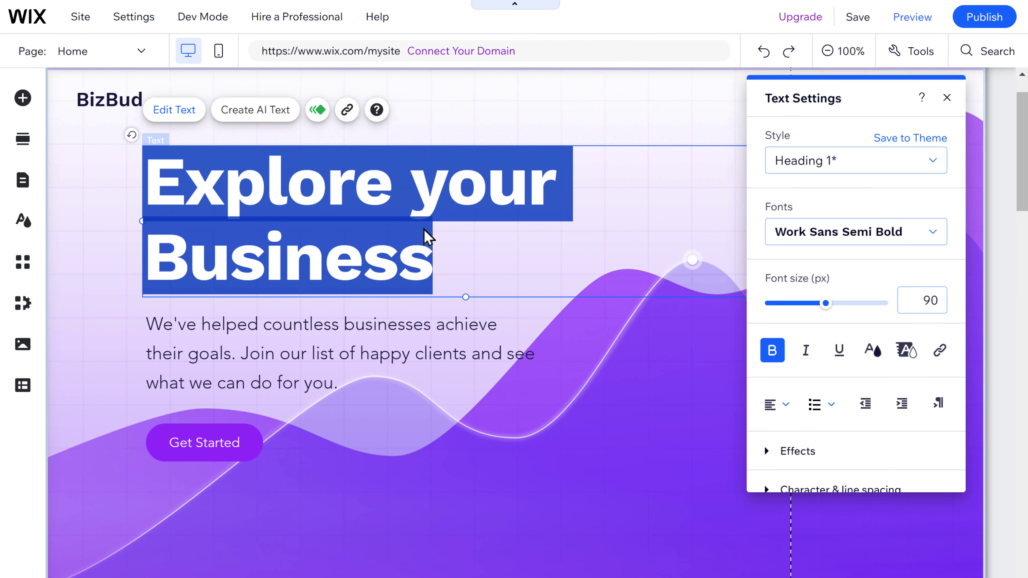
pyautogui.write('Maximize Your Business')
pyautogui.press('Escape')
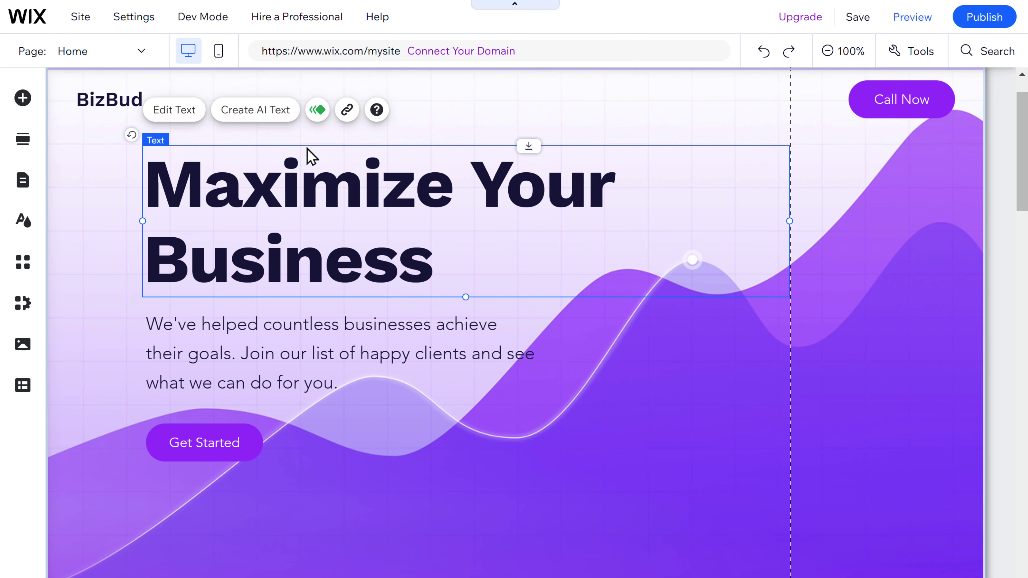
# Step: Generate Welcome-topic titles for business consultant StatFuze and apply the first option
pyautogui.click(255, 116)
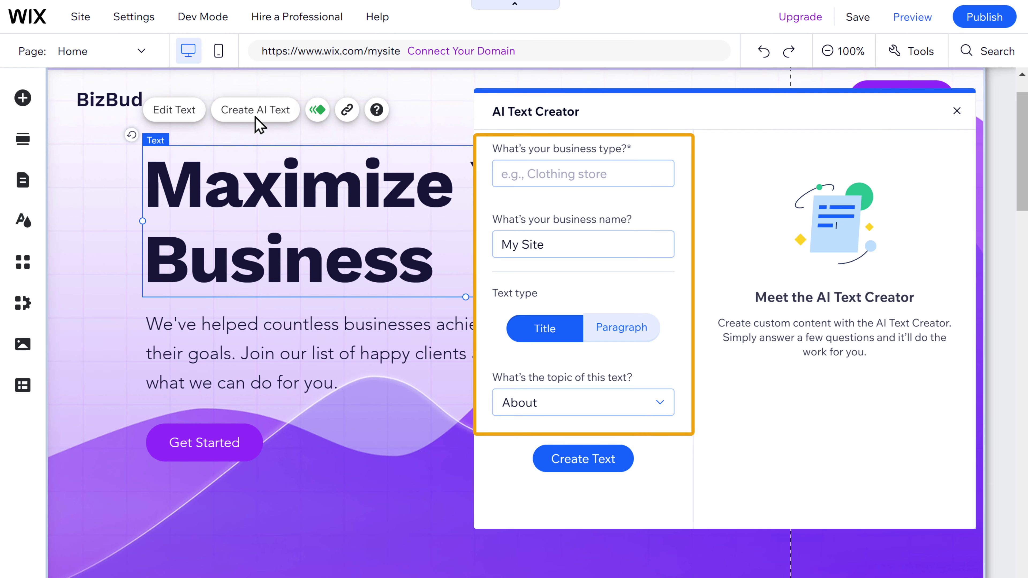
pyautogui.write('Business consultant')
pyautogui.press('Tab')
pyautogui.write('StatF')
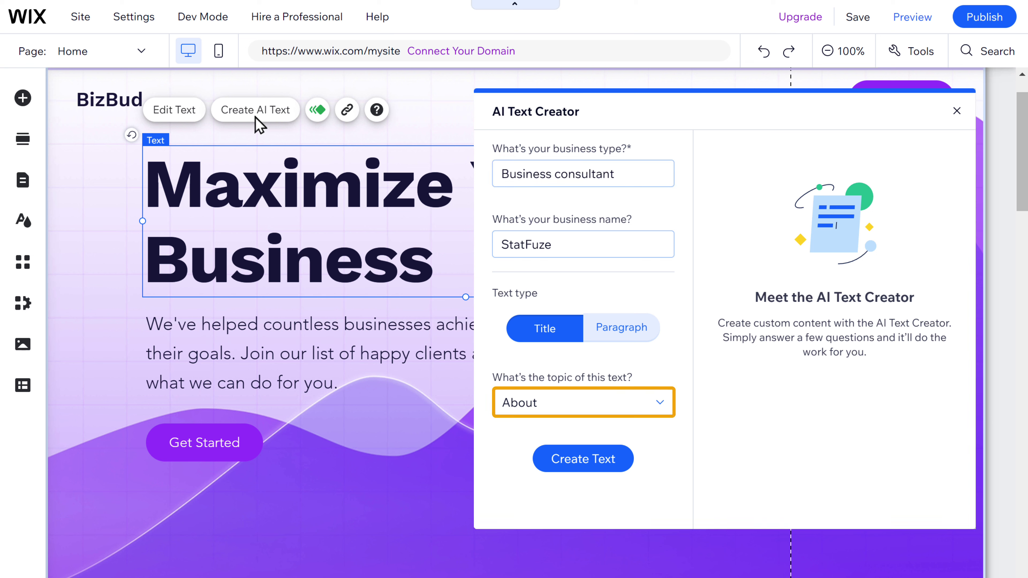
pyautogui.click(660, 406)
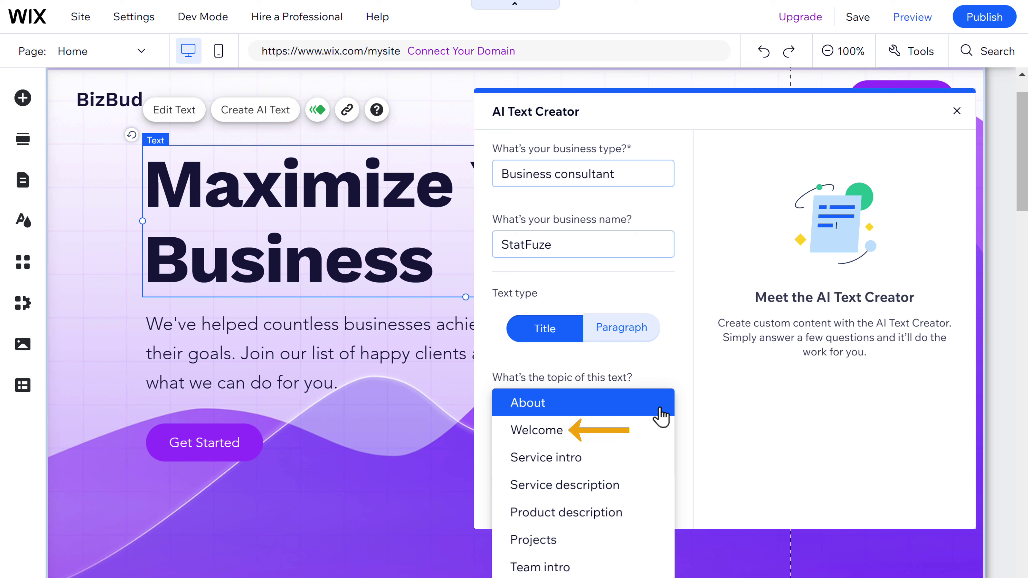
pyautogui.click(536, 430)
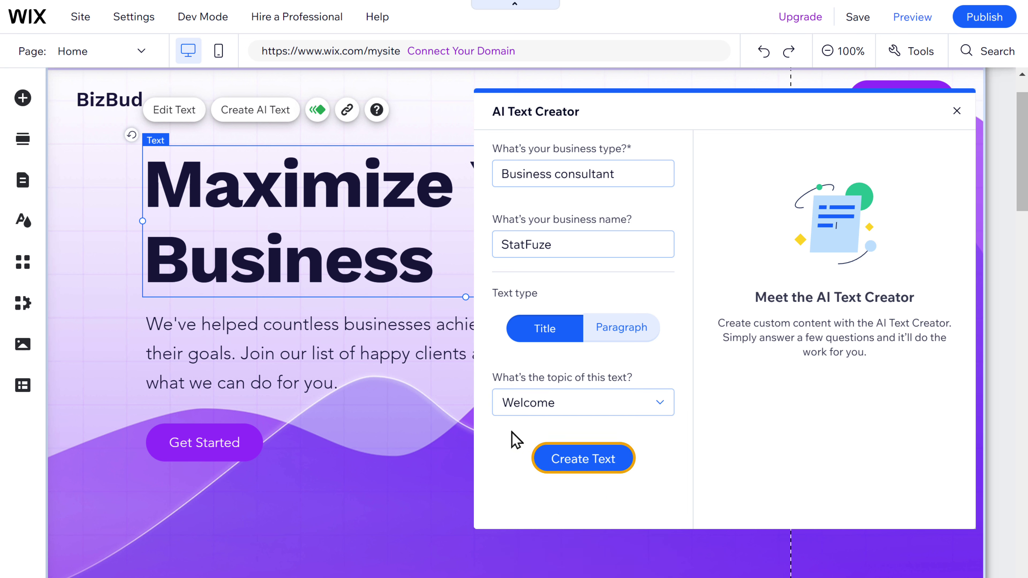
pyautogui.click(586, 469)
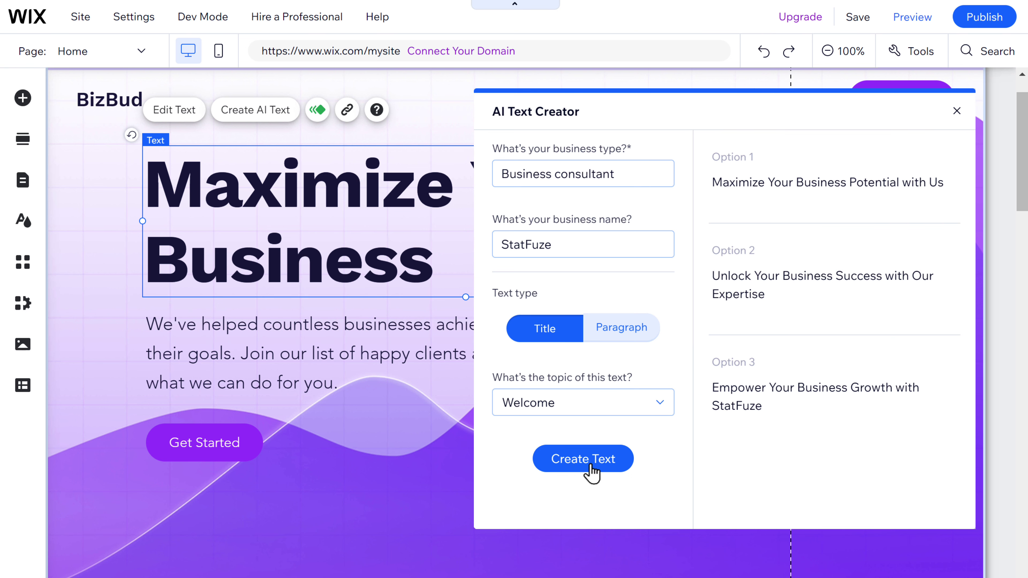
pyautogui.moveTo(929, 211)
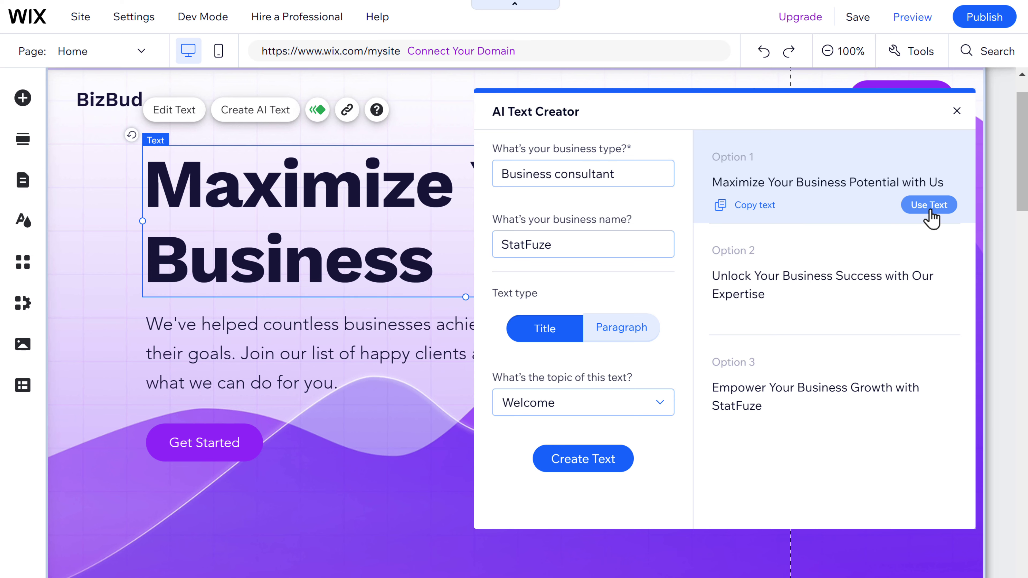
pyautogui.click(929, 205)
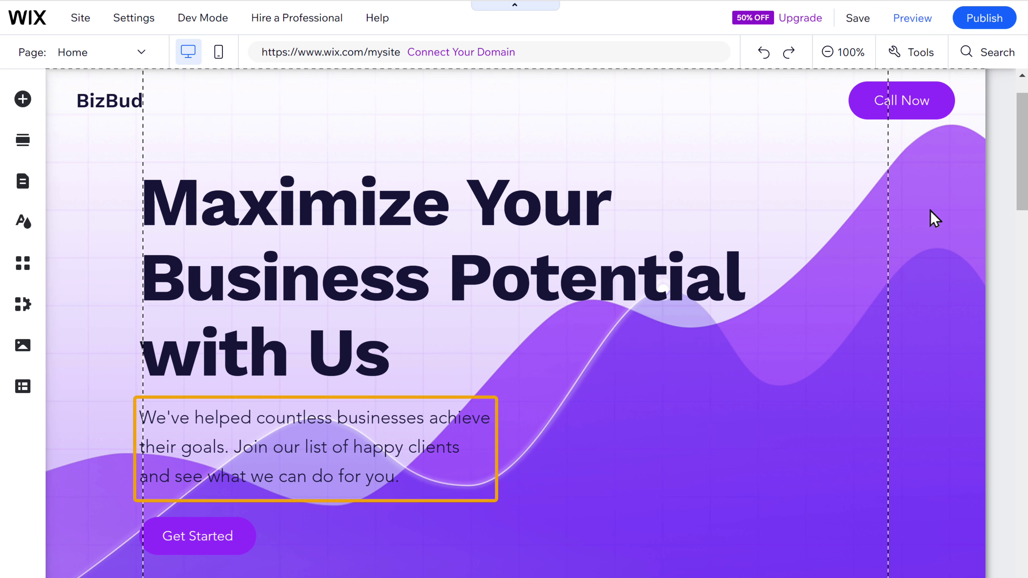
# Step: Generate Welcome-topic AI text for the hero paragraph and use the first suggestion
pyautogui.click(290, 447)
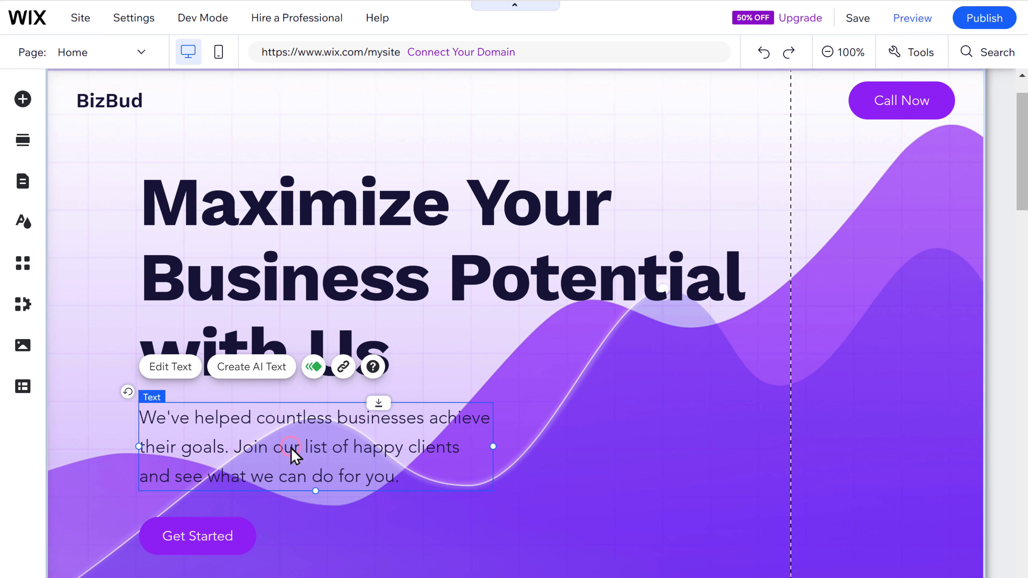
pyautogui.click(252, 371)
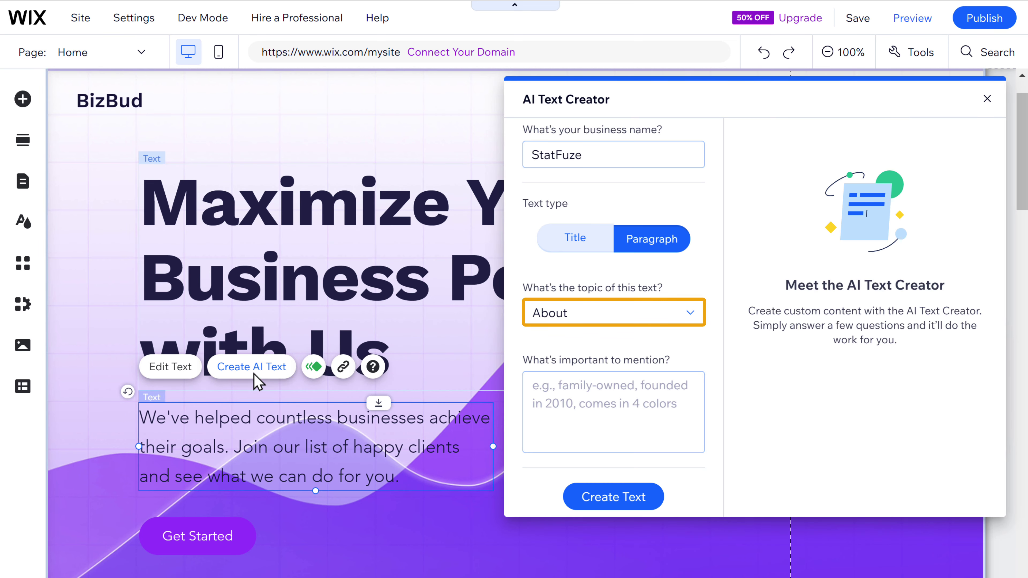
pyautogui.click(689, 314)
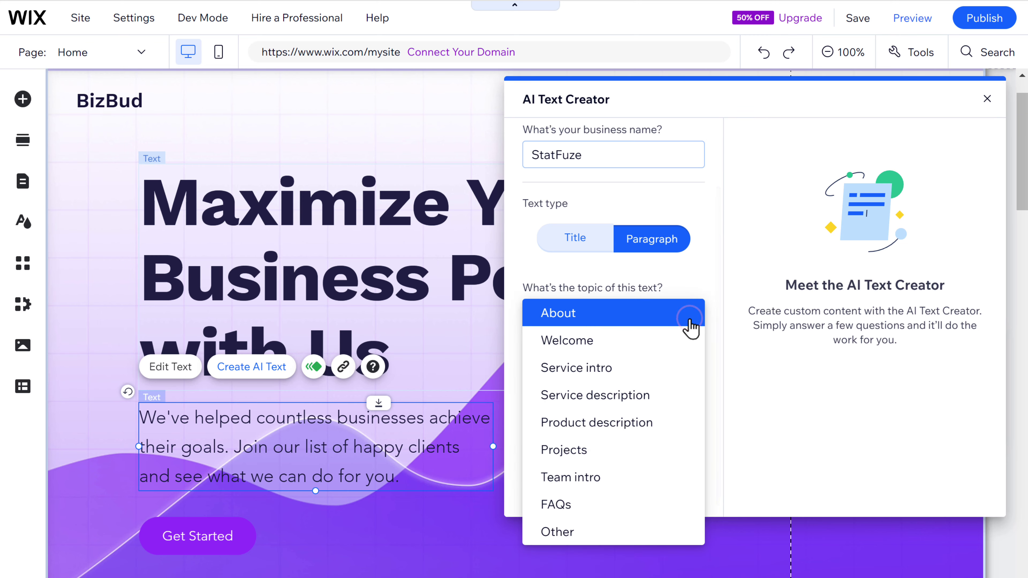
pyautogui.click(567, 356)
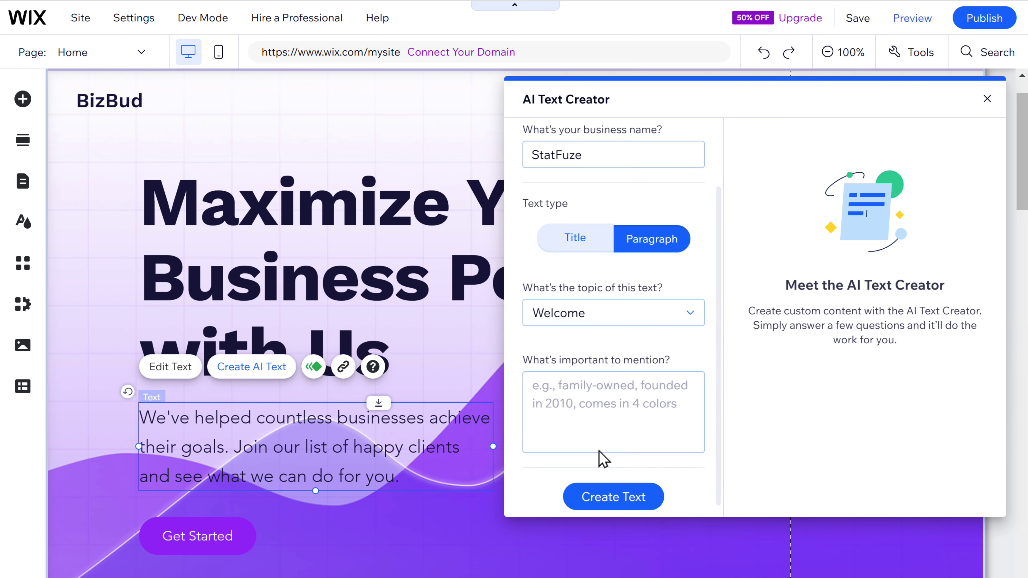
pyautogui.click(615, 503)
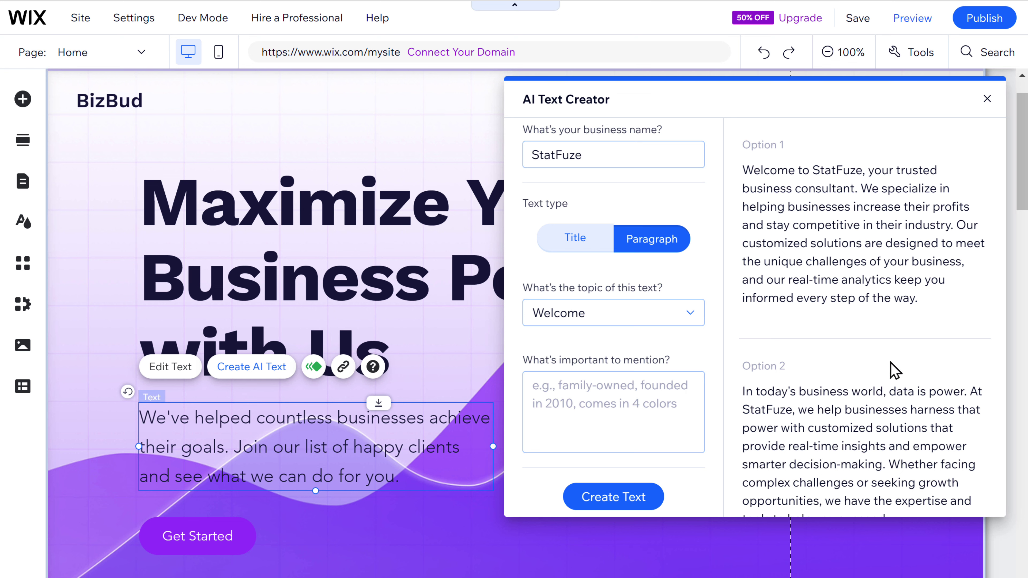
pyautogui.click(960, 326)
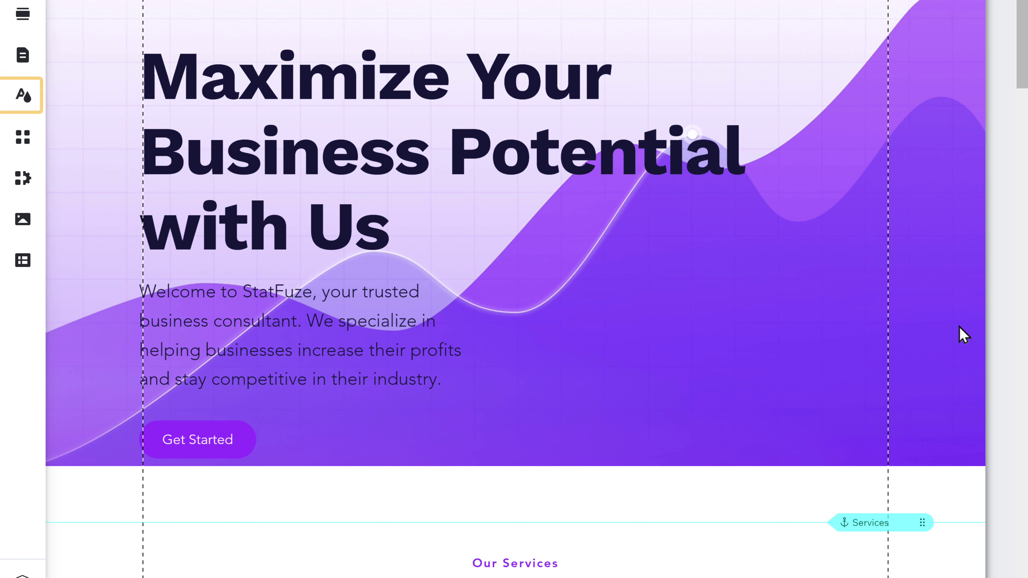
# Step: Try the Nostalgic theme, then apply the Dynamic theme to the site
pyautogui.click(21, 104)
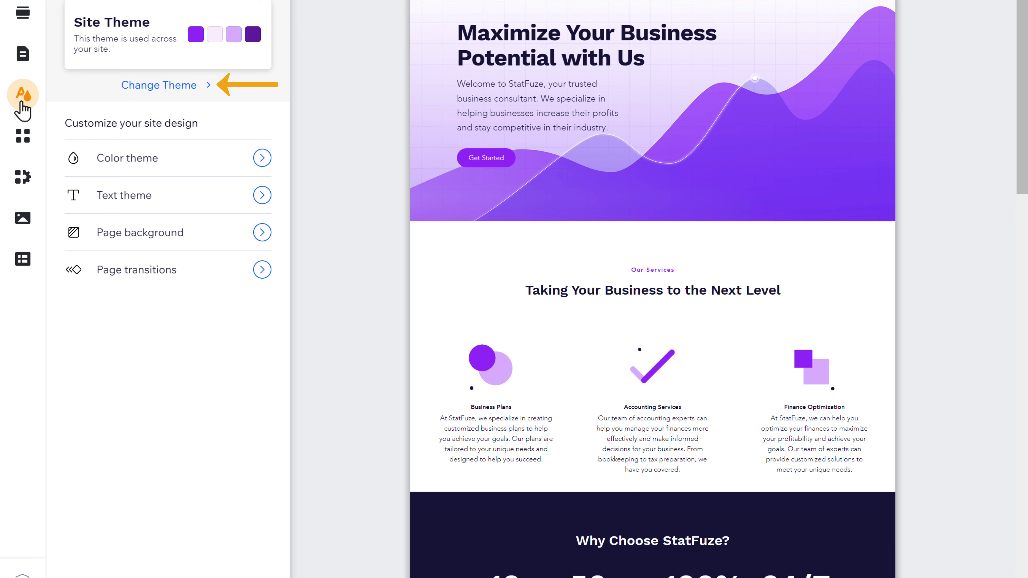
pyautogui.click(161, 88)
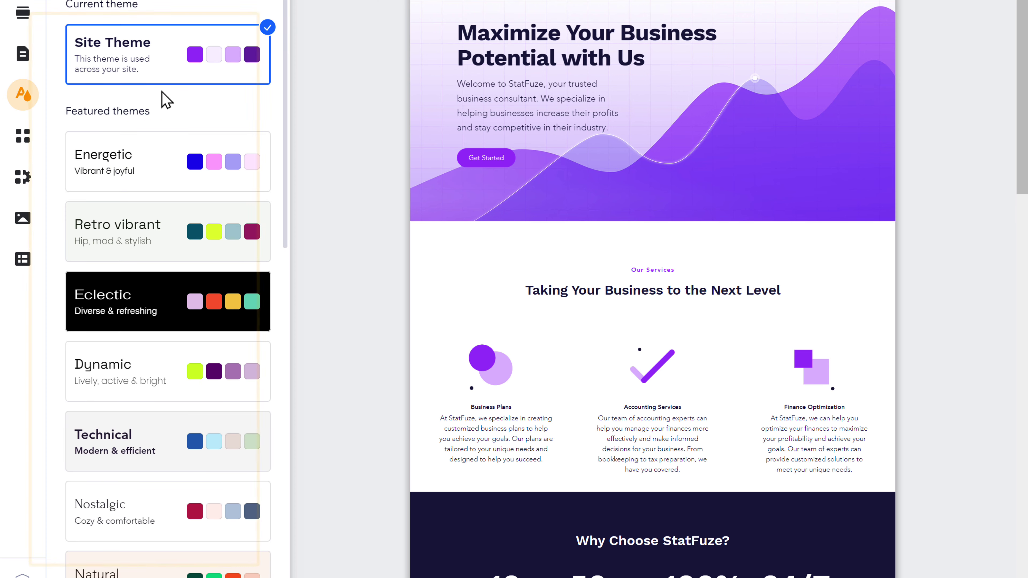
pyautogui.scroll(-5, 162, 93)
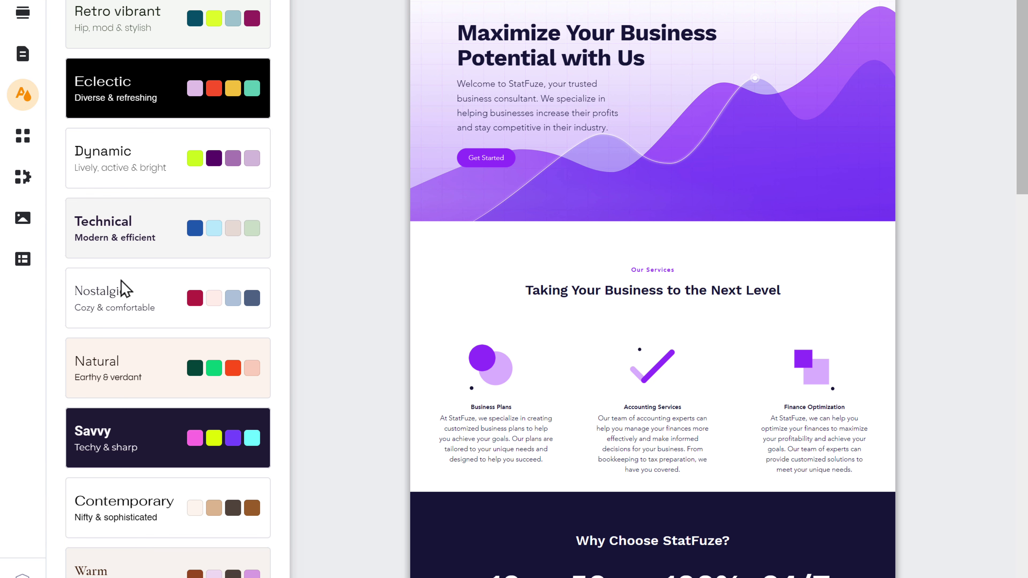
pyautogui.click(108, 315)
pyautogui.click(106, 182)
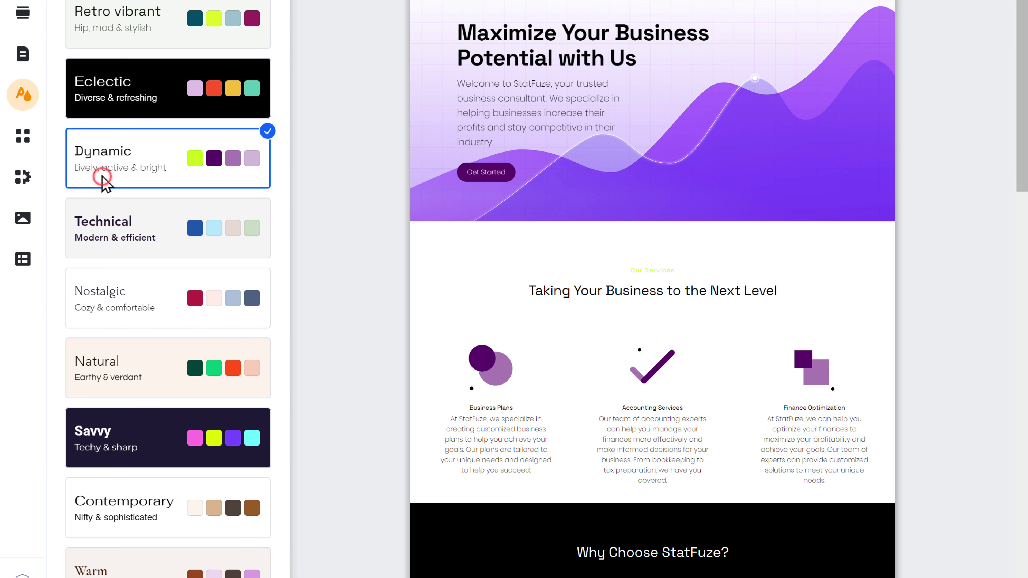
pyautogui.press('Escape')
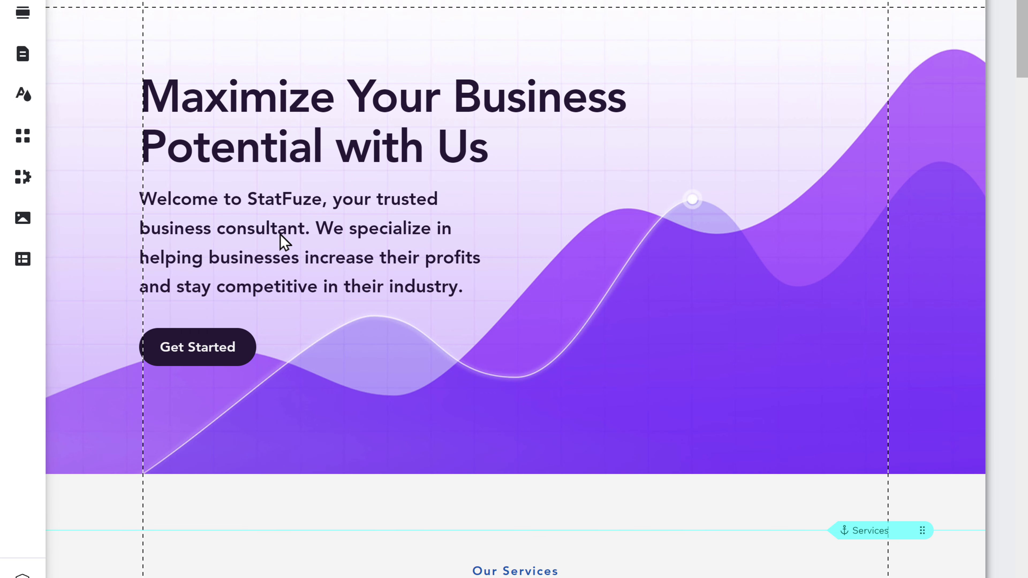
# Step: Upload banner.png and set it as the hero strip's background image
pyautogui.click(576, 211)
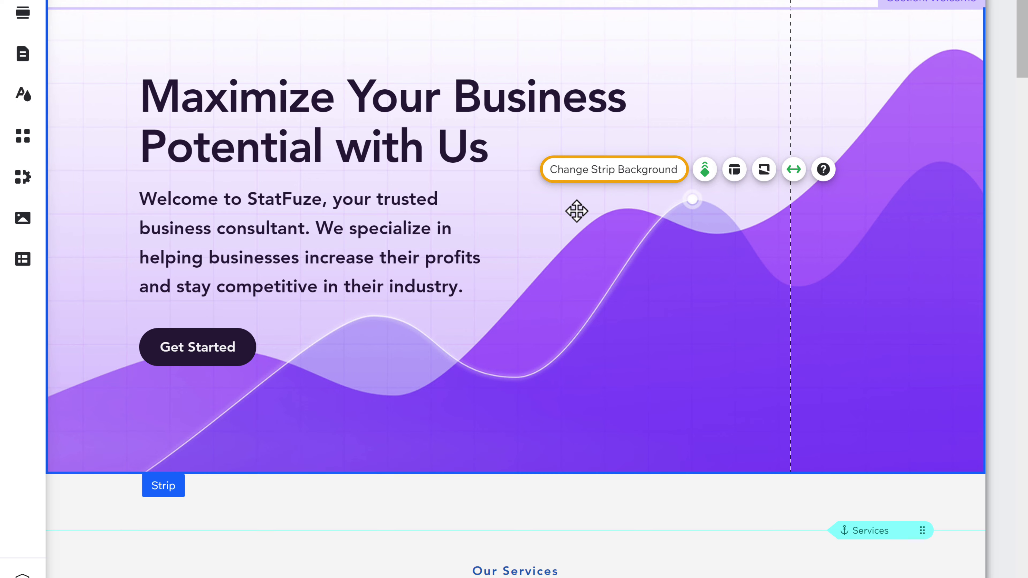
pyautogui.click(619, 178)
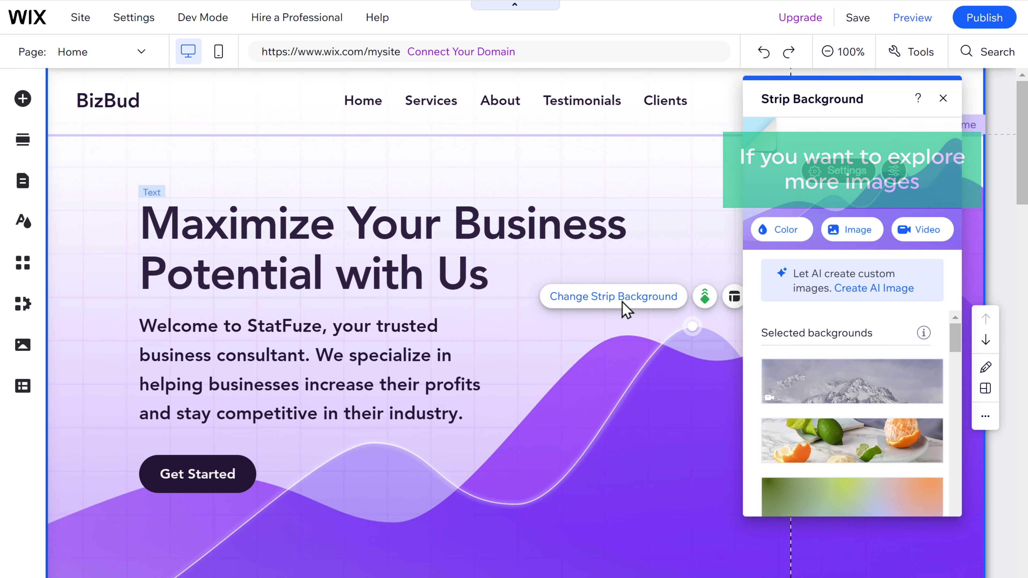
pyautogui.click(855, 239)
pyautogui.scroll(-10, 860, 243)
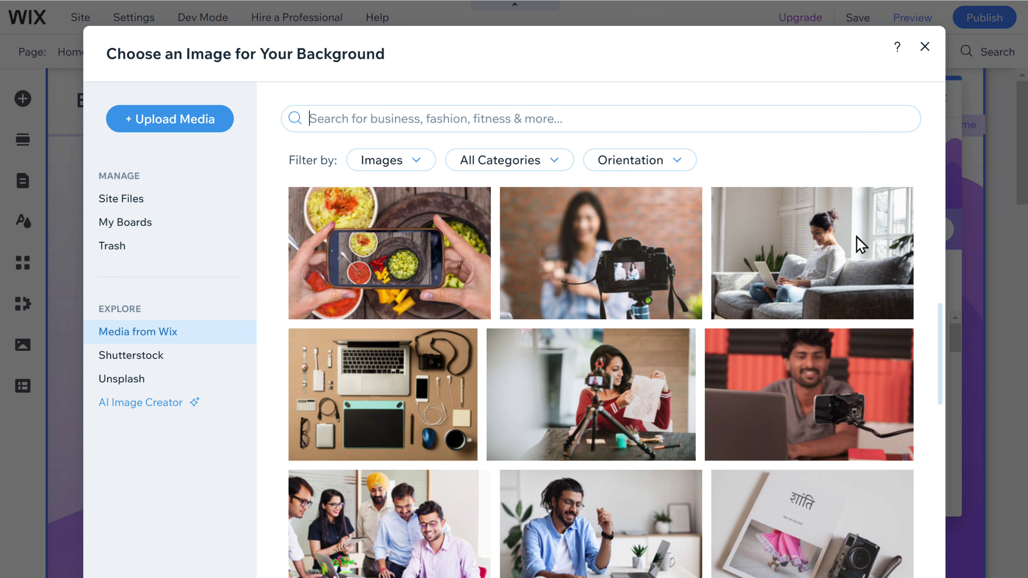
pyautogui.write('Business')
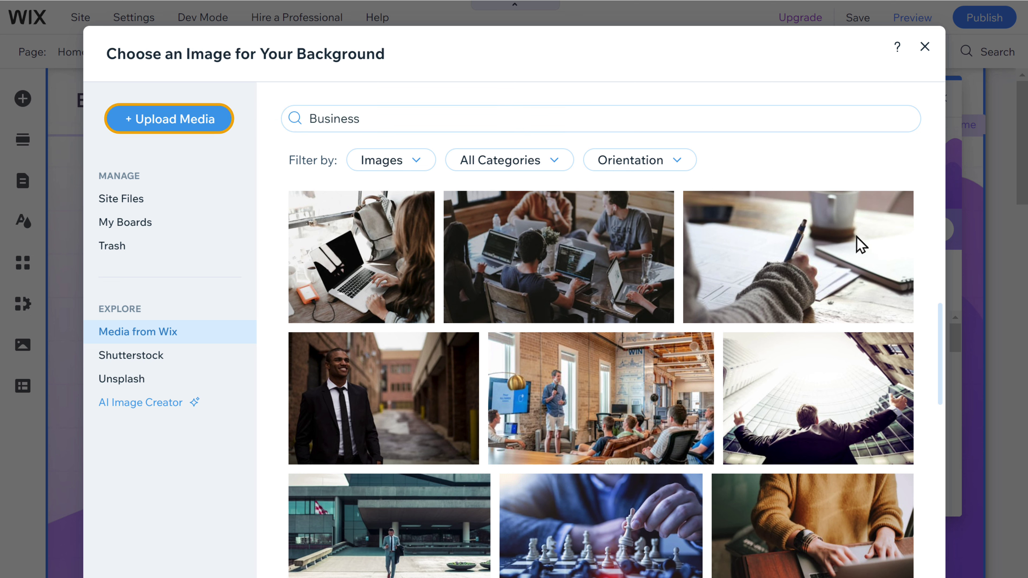
pyautogui.click(174, 127)
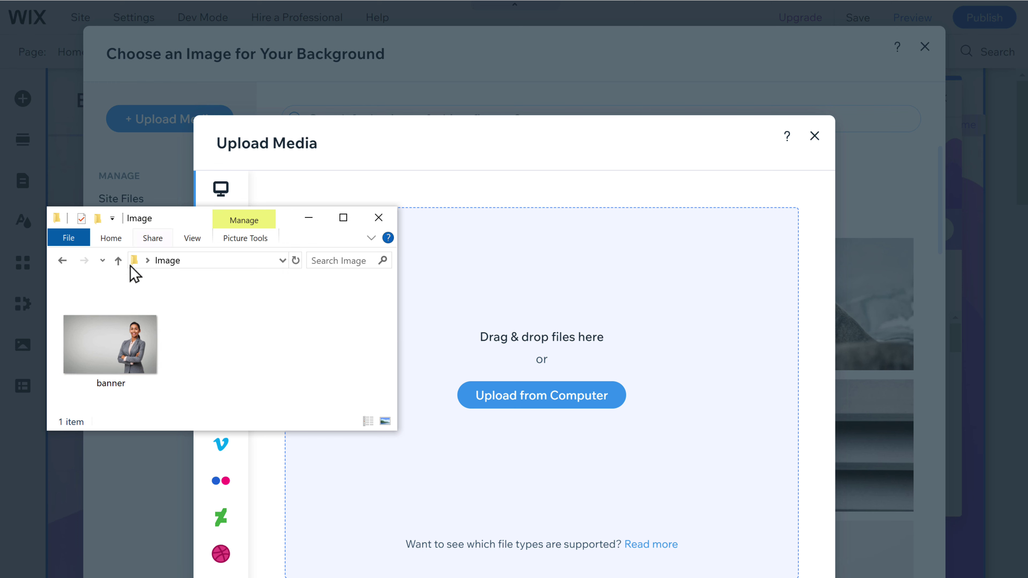
pyautogui.moveTo(106, 344); pyautogui.dragTo(514, 382)
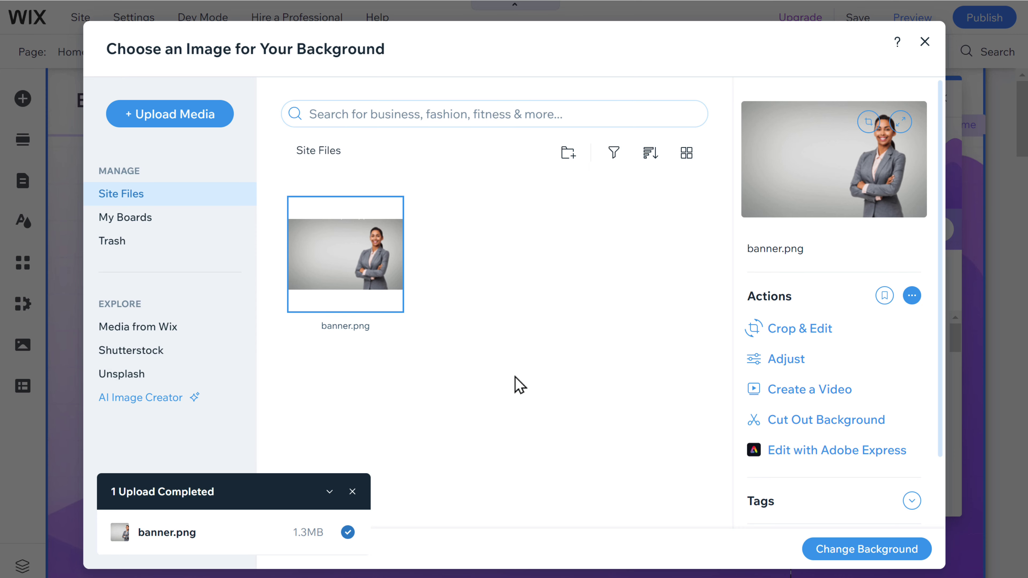
pyautogui.click(871, 555)
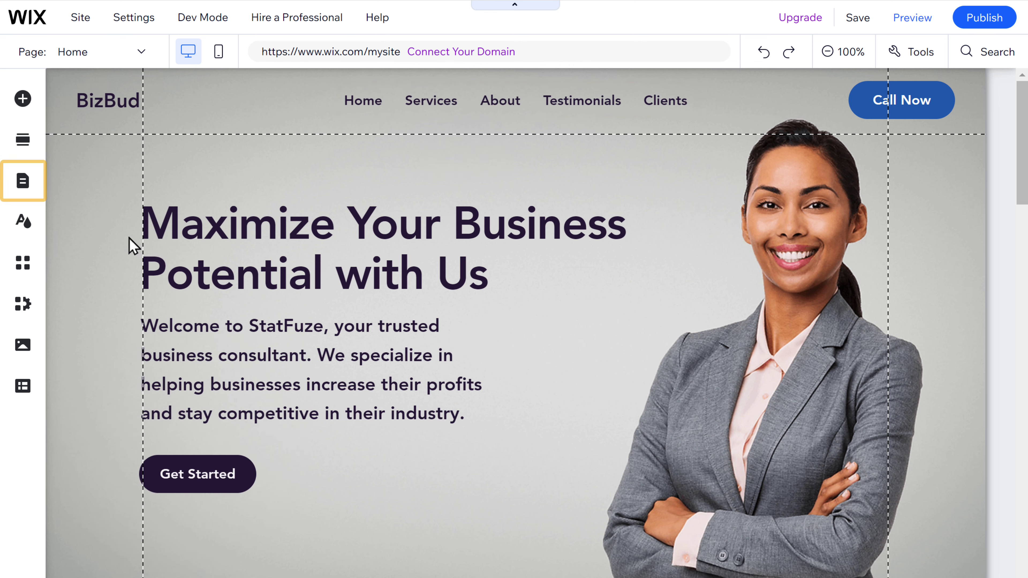
# Step: Show the site's pages list, jump to About, and open then close its options
pyautogui.click(23, 193)
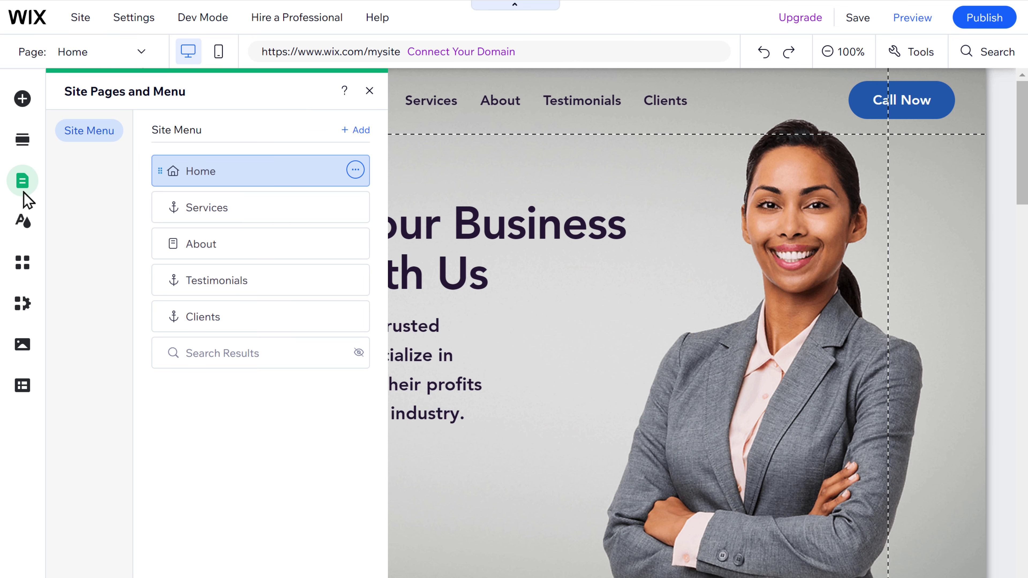
pyautogui.click(202, 254)
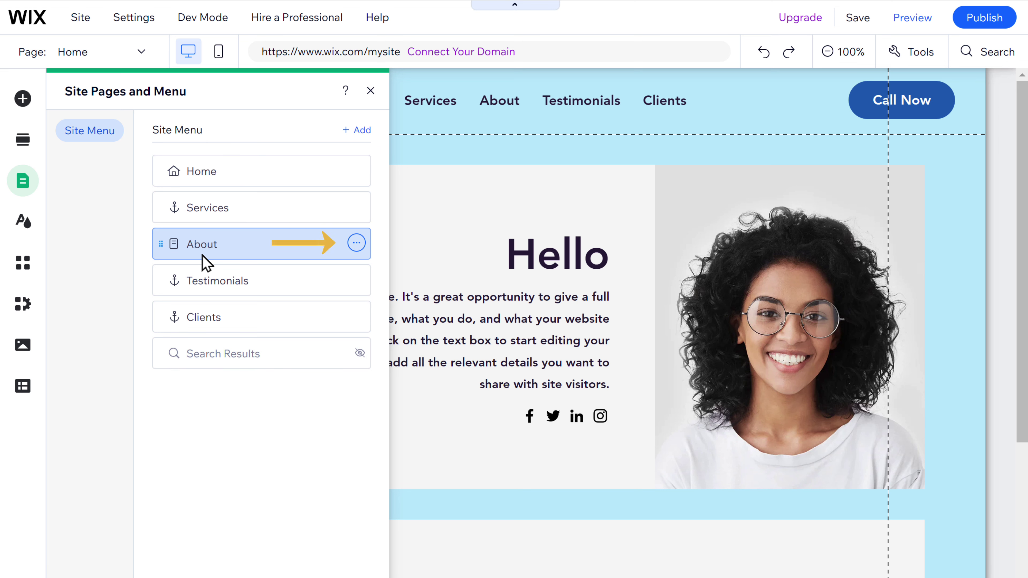
pyautogui.click(356, 243)
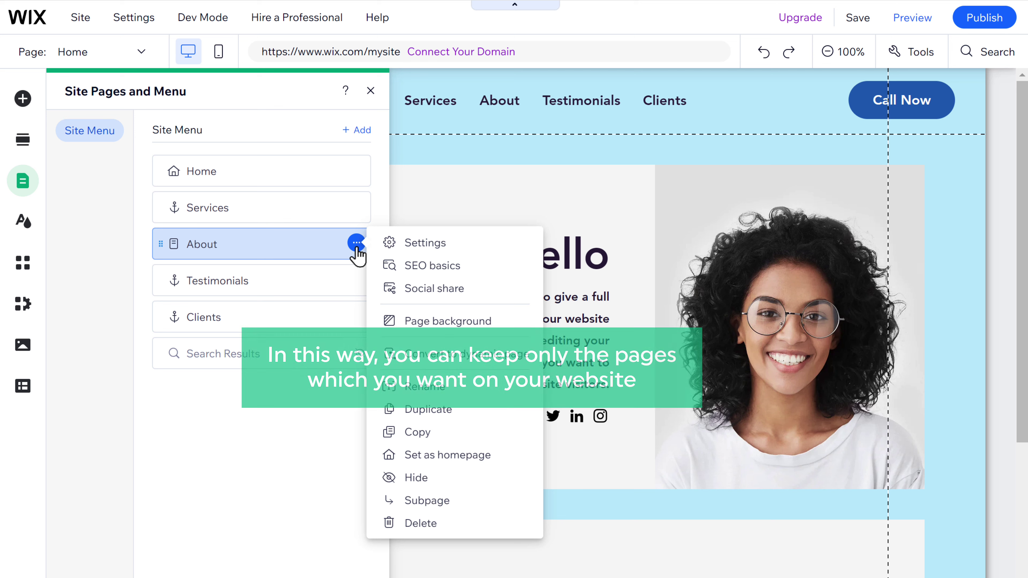
pyautogui.click(356, 244)
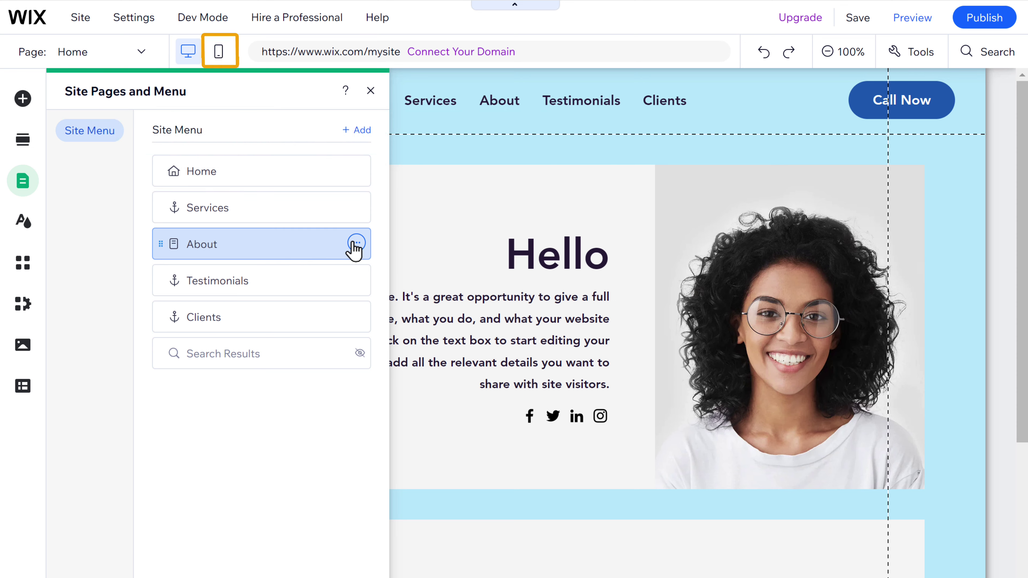
# Step: In mobile view, set the headline to 17px, the paragraph to 12px, and shrink Get Started
pyautogui.click(219, 52)
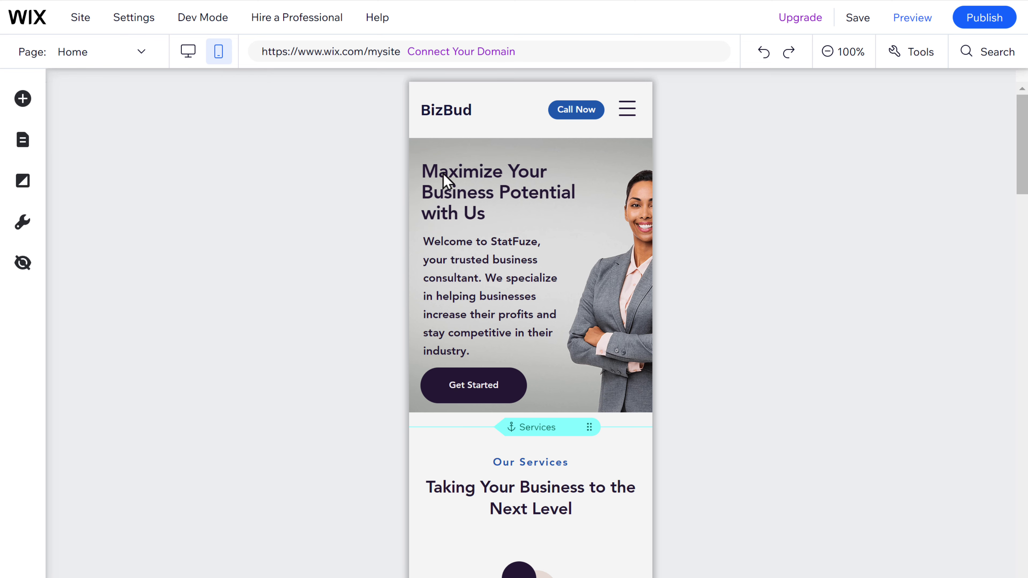
pyautogui.click(483, 198)
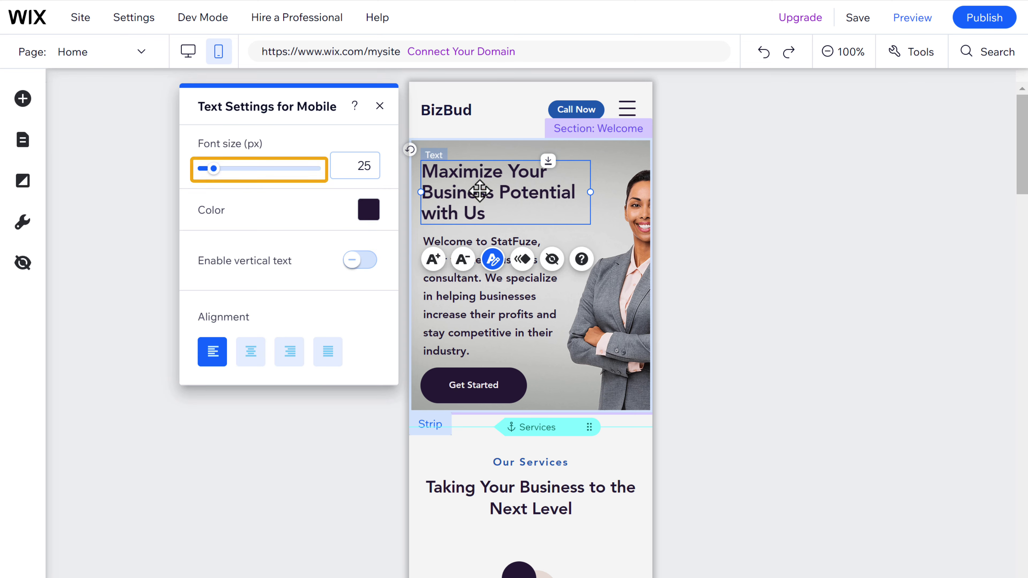
pyautogui.moveTo(214, 168); pyautogui.dragTo(203, 178)
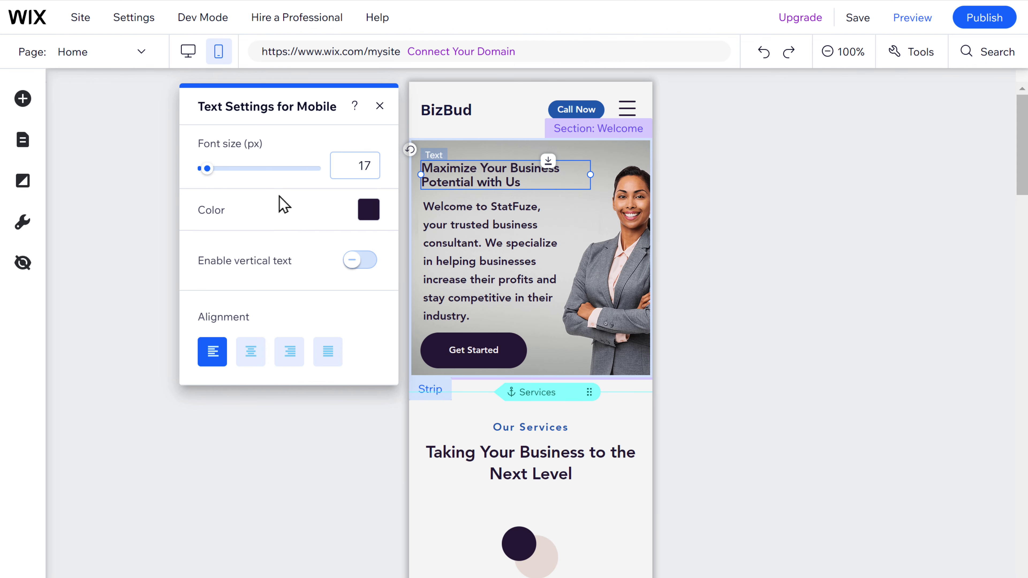
pyautogui.click(482, 264)
pyautogui.moveTo(207, 226); pyautogui.dragTo(206, 231)
pyautogui.press('Escape')
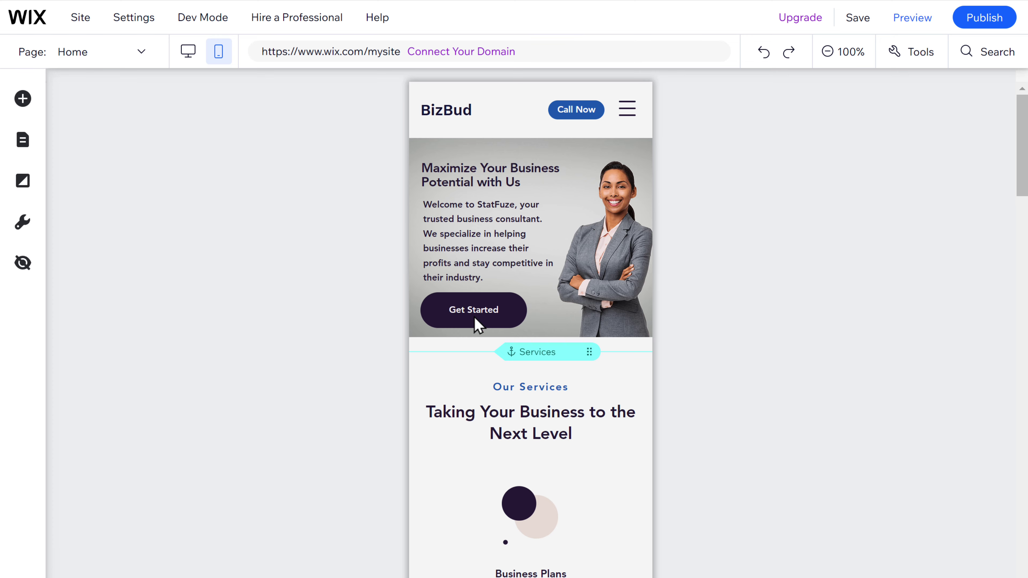
pyautogui.click(475, 318)
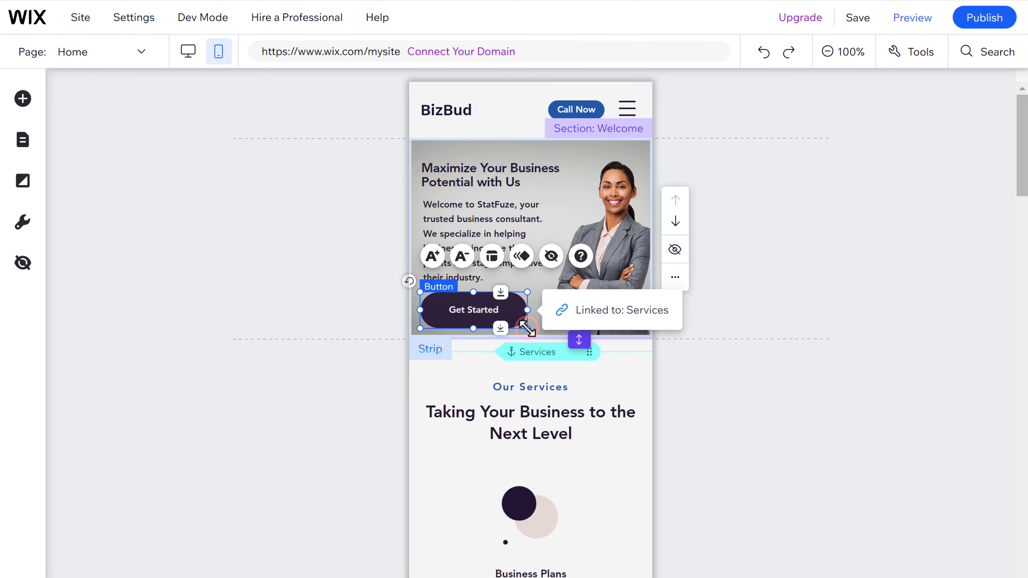
pyautogui.moveTo(527, 328); pyautogui.dragTo(494, 312)
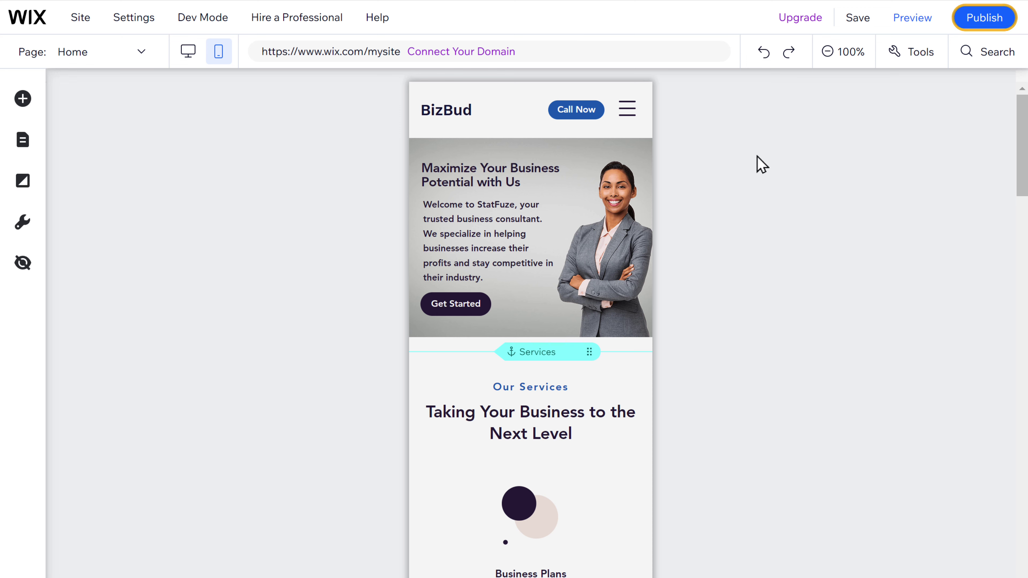
# Step: Publish the site, view the live version, and exit Chrome full-screen
pyautogui.click(985, 20)
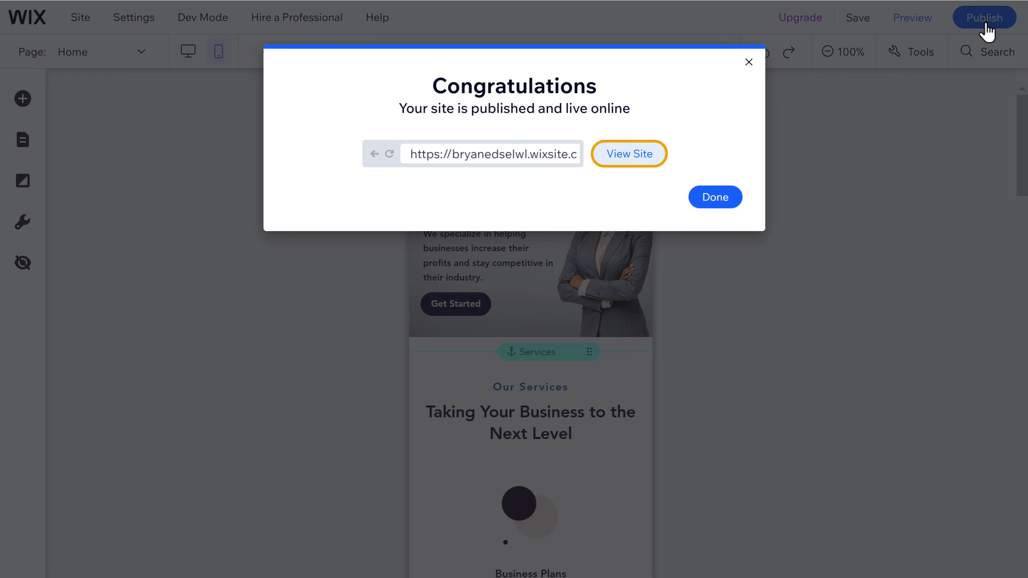
pyautogui.click(631, 158)
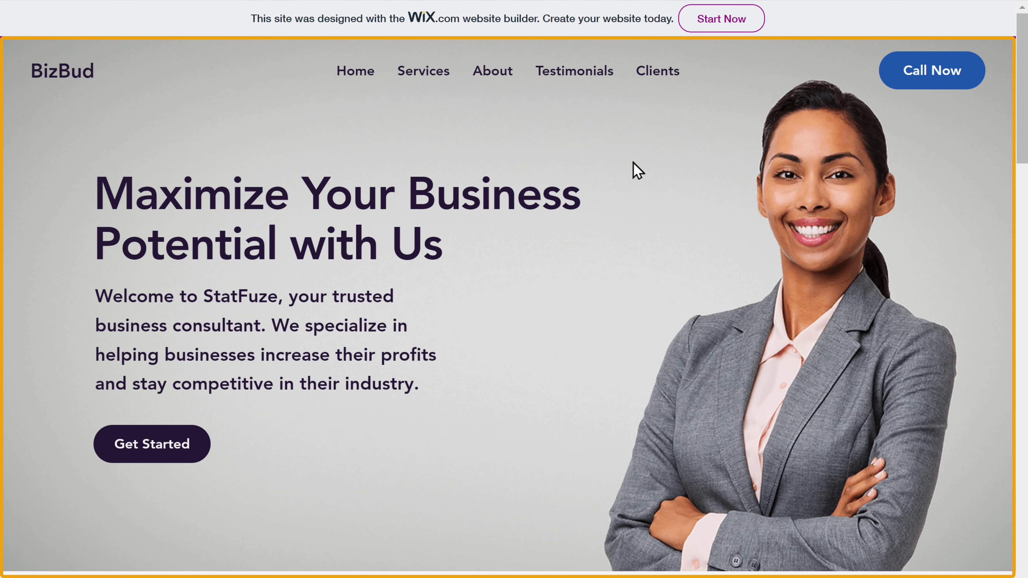
pyautogui.press('F11')
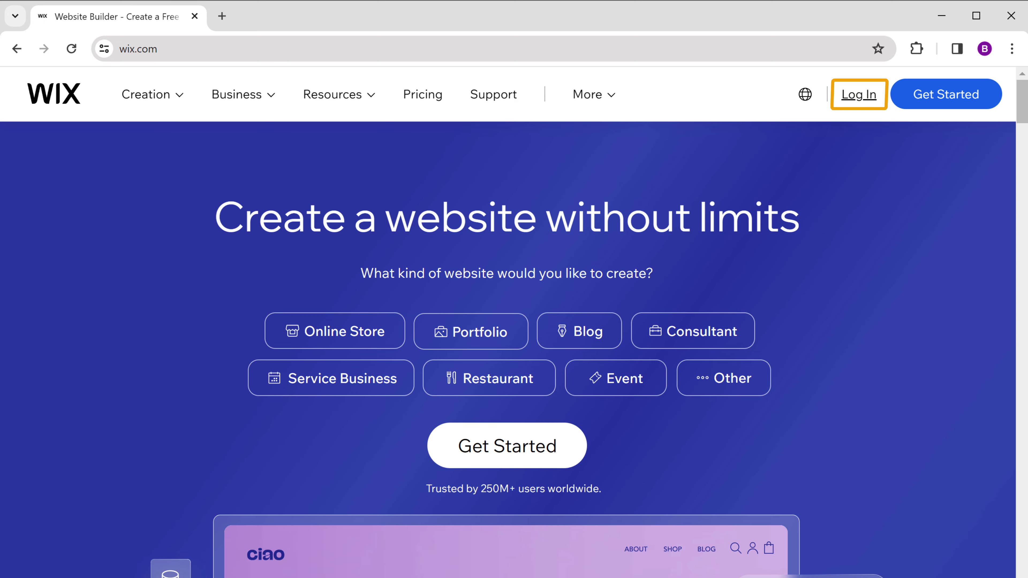
# Step: Log back into Wix using Continue with Google and the account
pyautogui.click(859, 105)
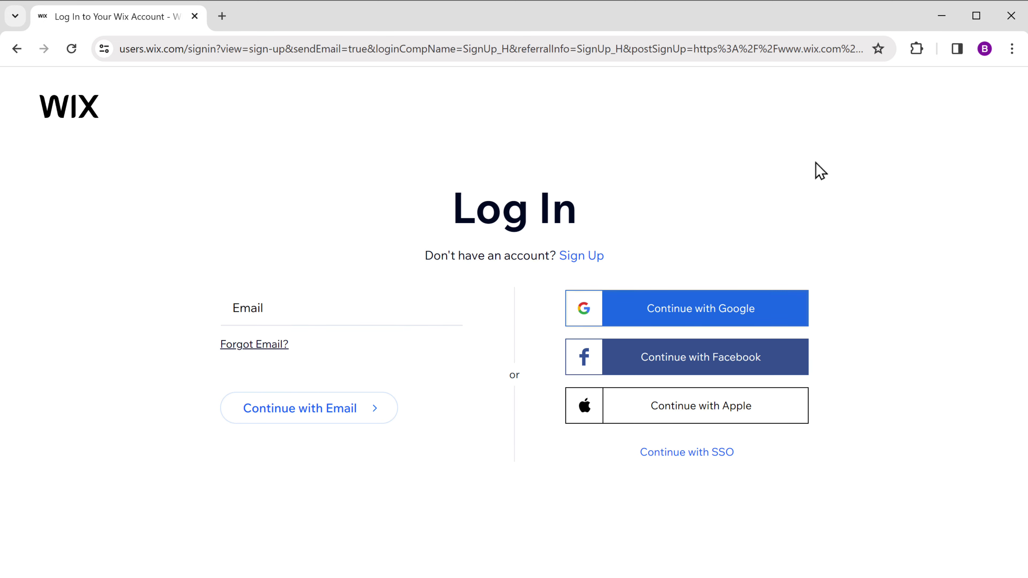
pyautogui.click(702, 325)
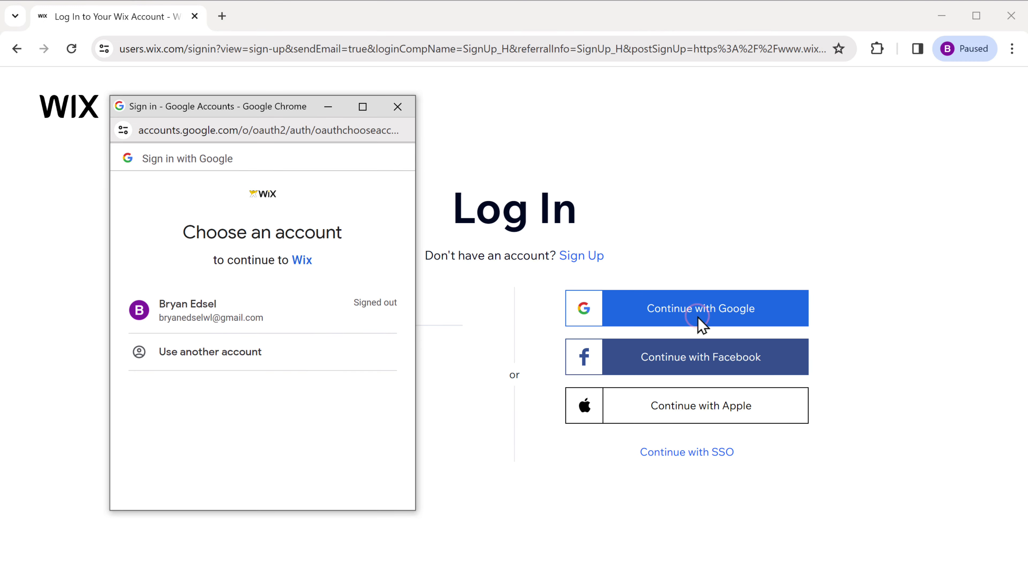
pyautogui.click(195, 326)
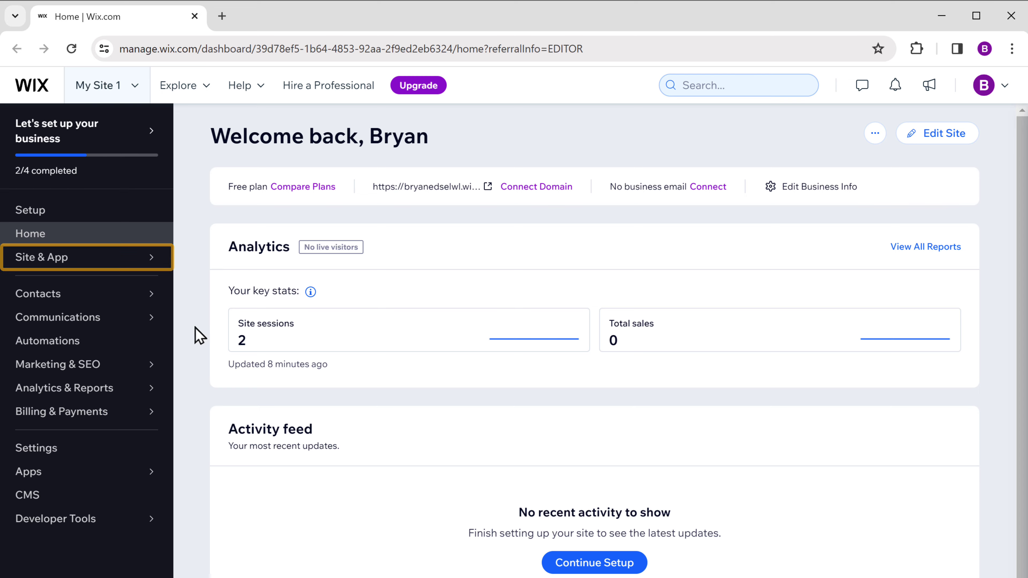
# Step: Open the published site from Site & App > Website in the editor
pyautogui.moveTo(42, 265)
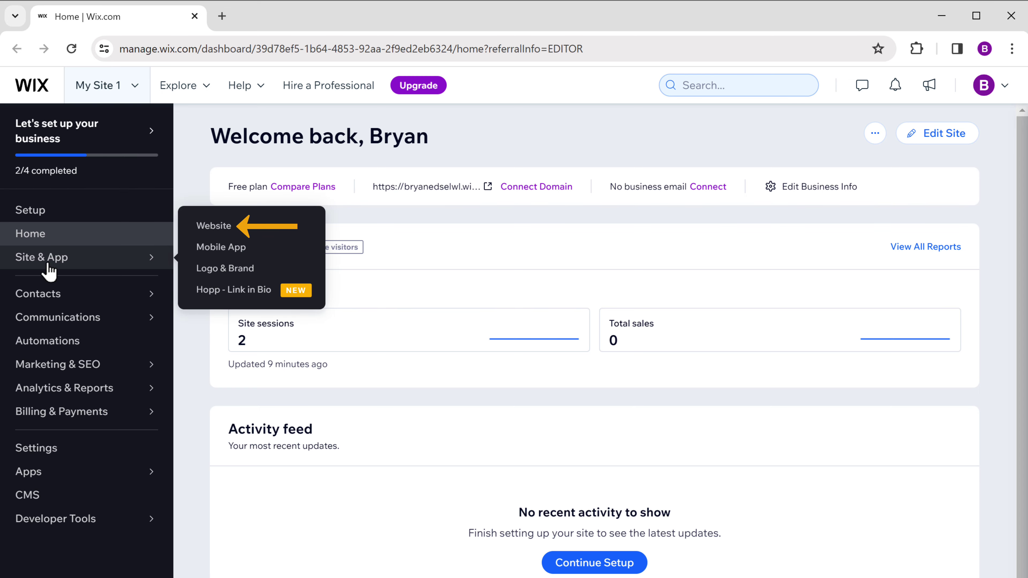
pyautogui.click(211, 227)
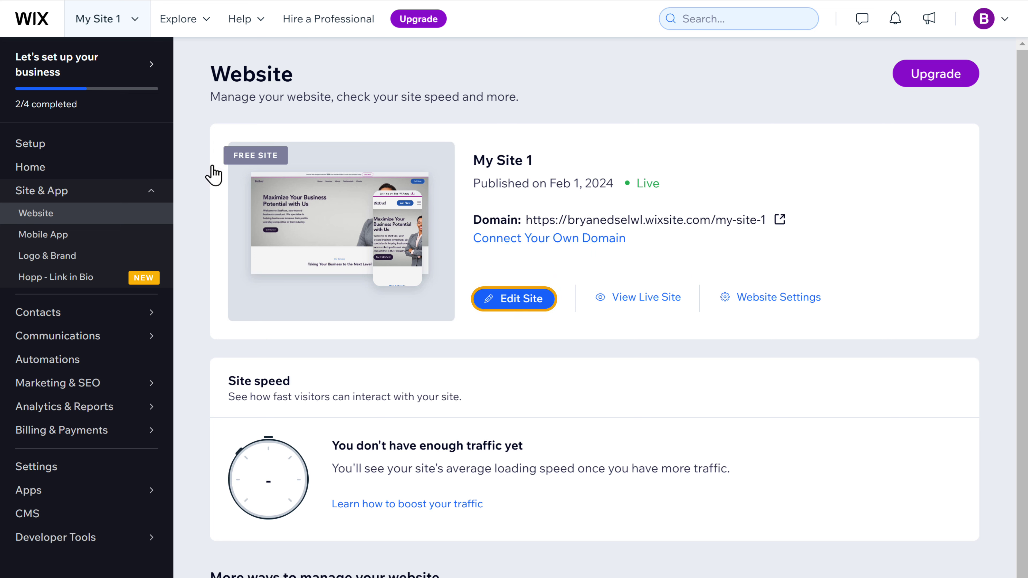
pyautogui.click(519, 298)
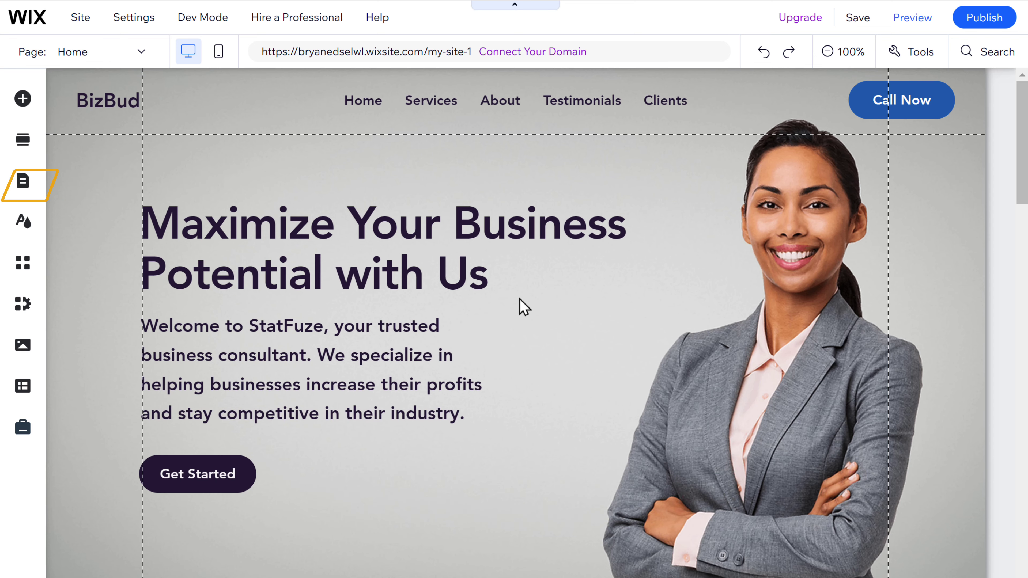
# Step: Add a Contact page from the Descriptive contact template, keeping the name Contact
pyautogui.click(23, 180)
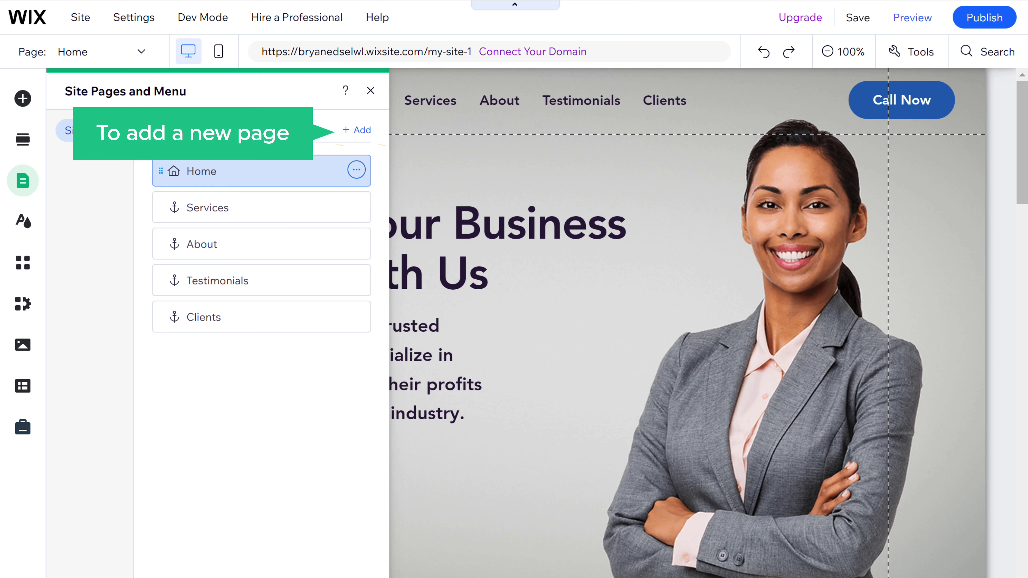
pyautogui.click(360, 131)
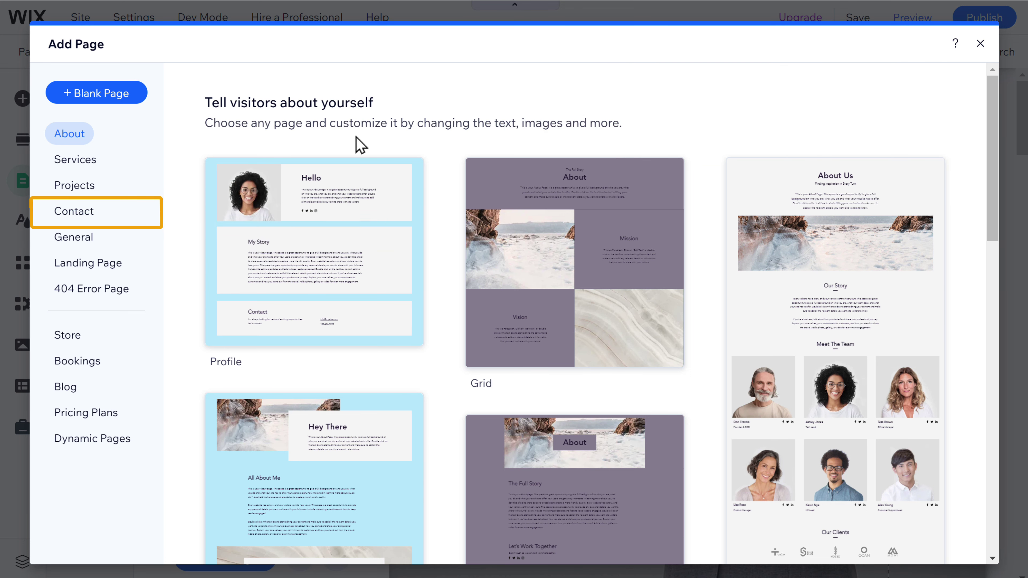
pyautogui.click(73, 219)
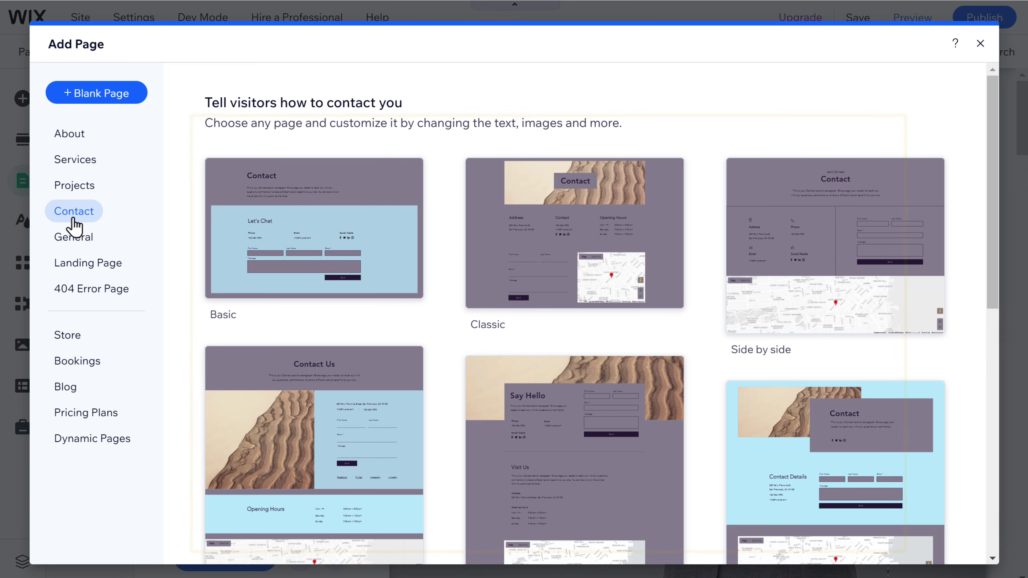
pyautogui.scroll(-10, 575, 336)
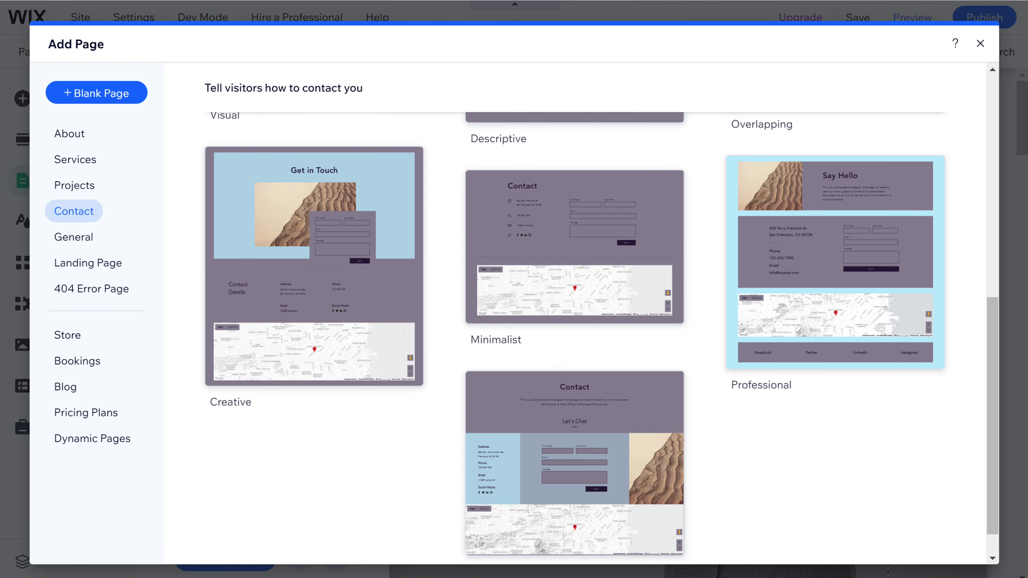
pyautogui.scroll(8, 575, 336)
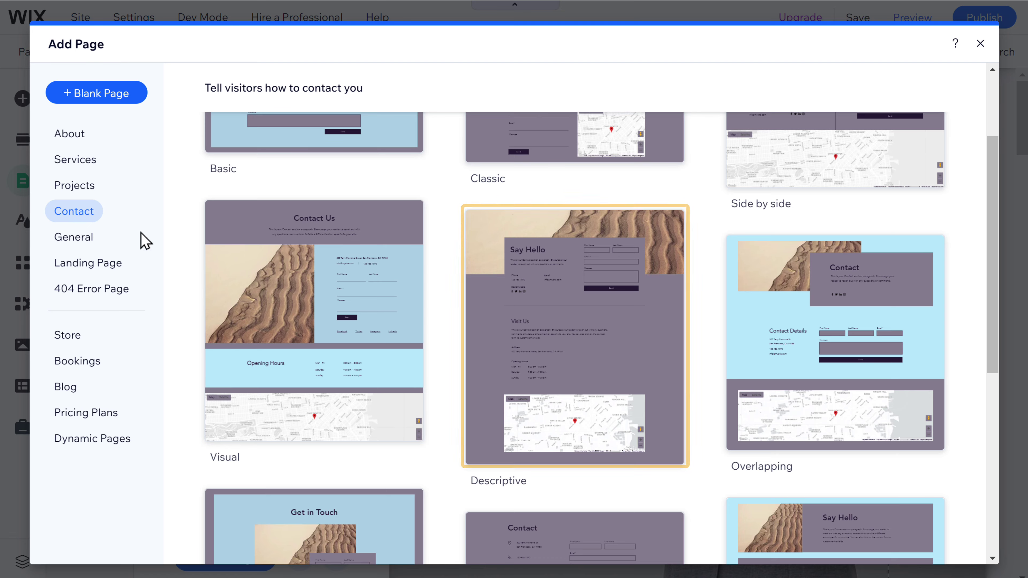
pyautogui.moveTo(575, 332)
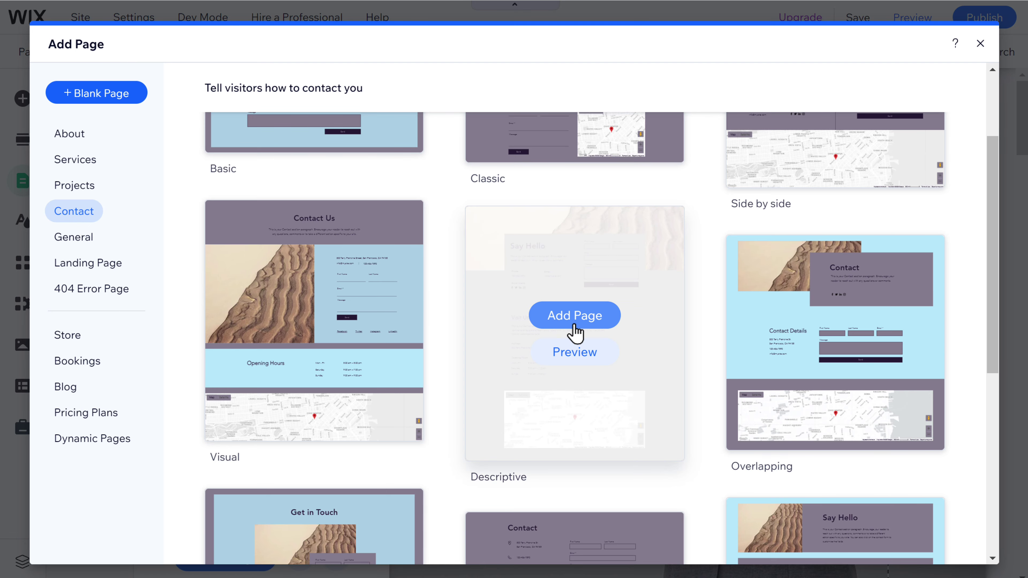
pyautogui.click(574, 323)
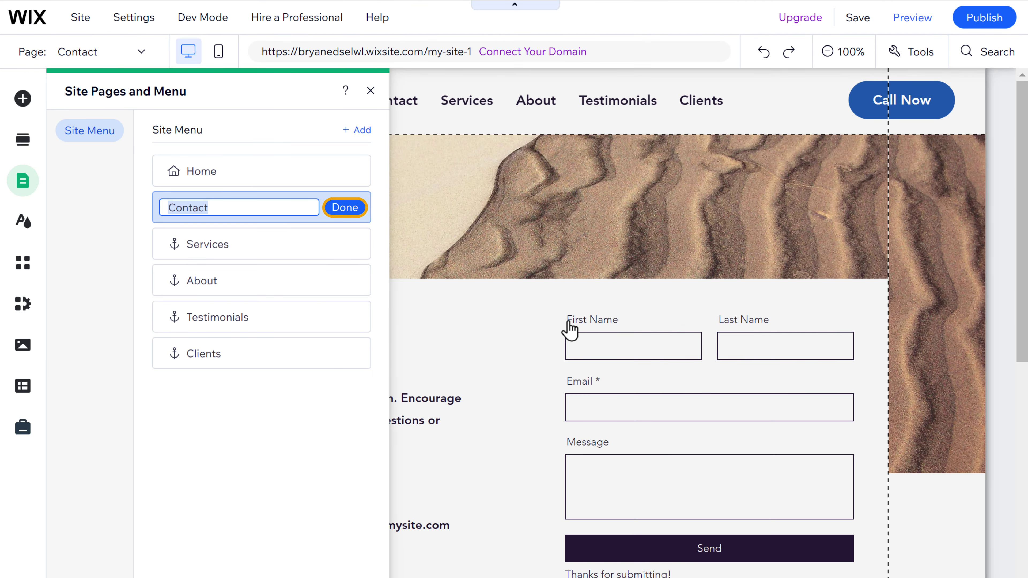
pyautogui.click(346, 210)
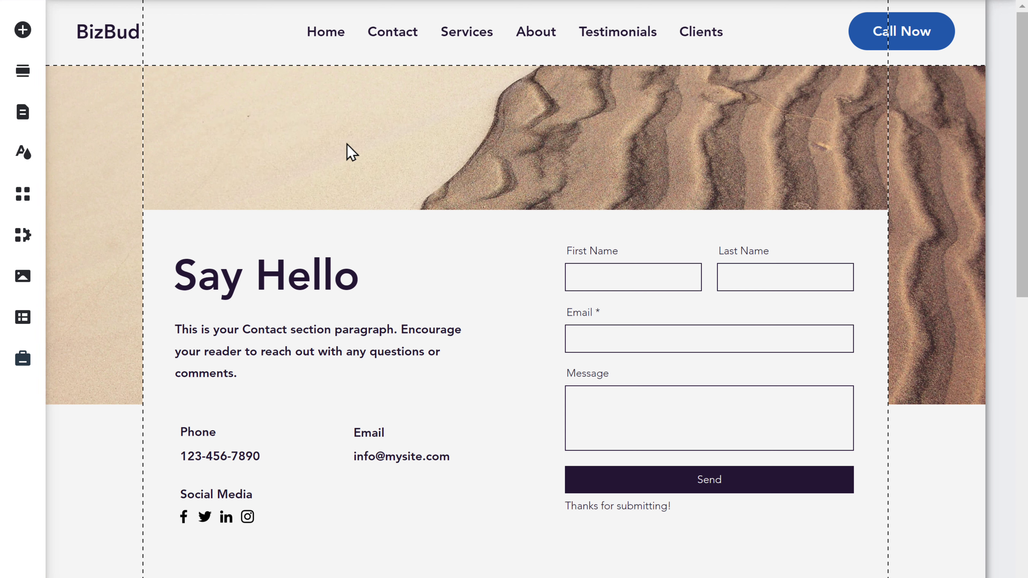
# Step: Replace the Contact paragraph with the third AI-generated option on a custom Contact Us topic
pyautogui.click(301, 361)
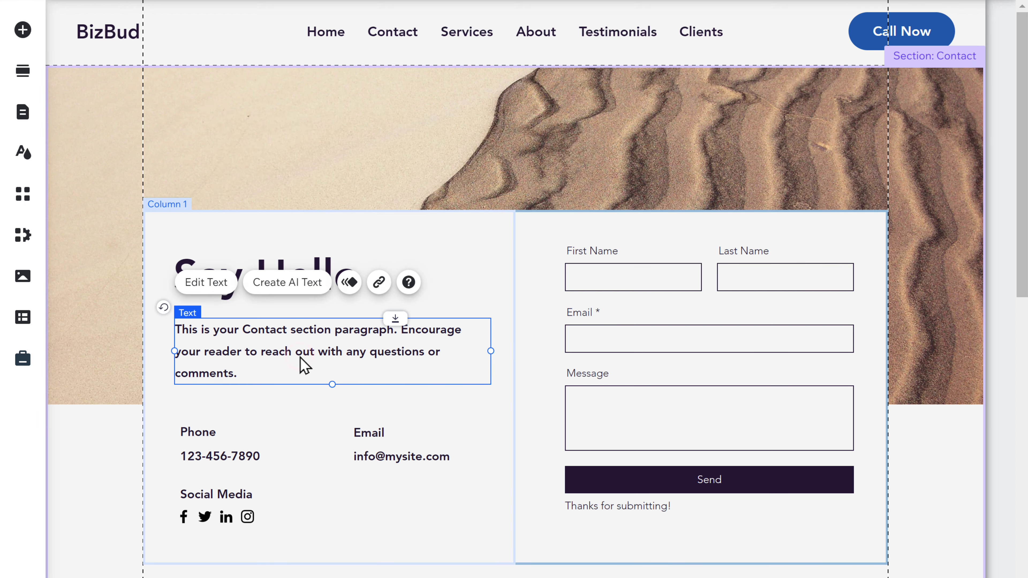
pyautogui.click(292, 288)
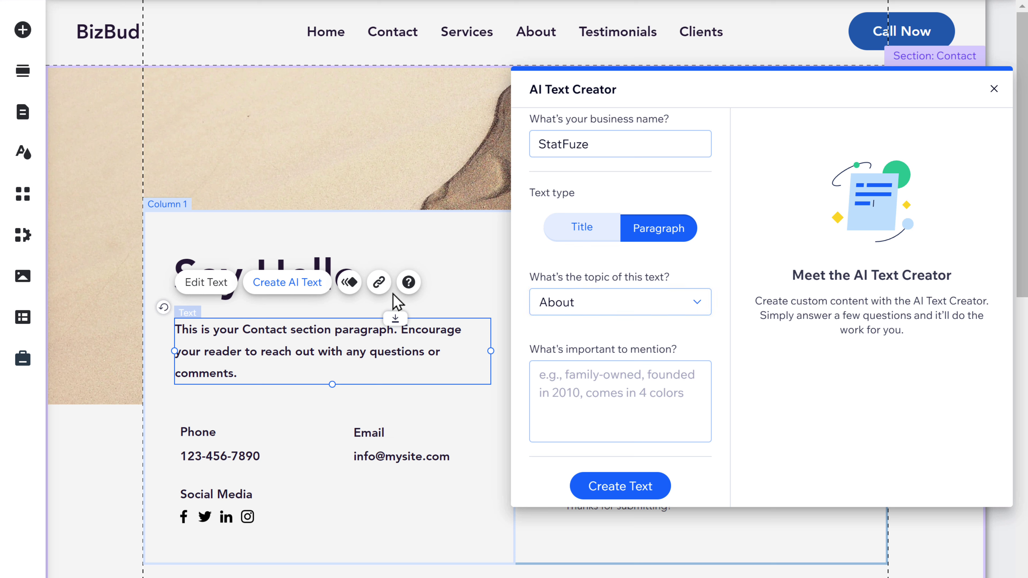
pyautogui.click(695, 312)
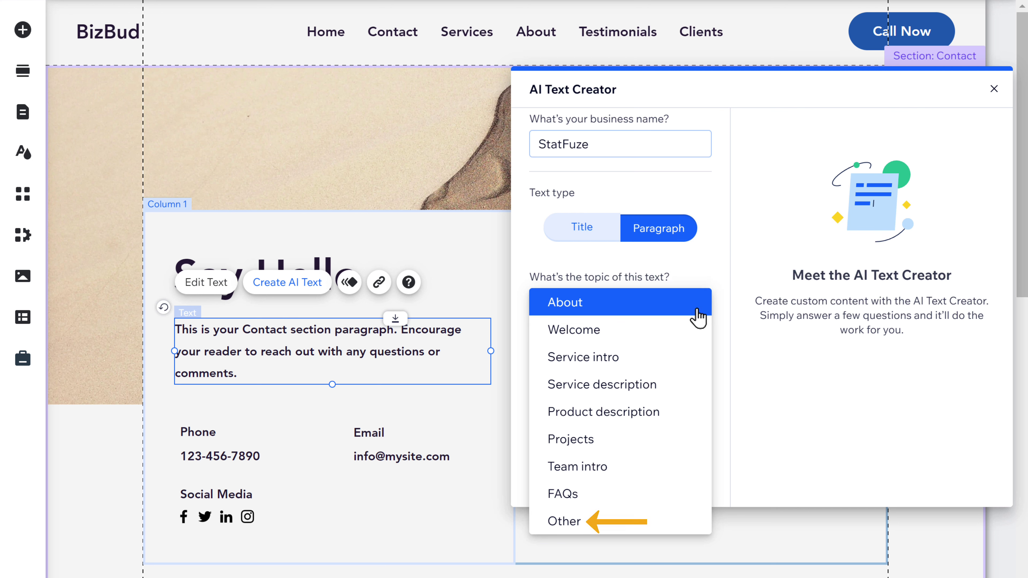
pyautogui.click(564, 526)
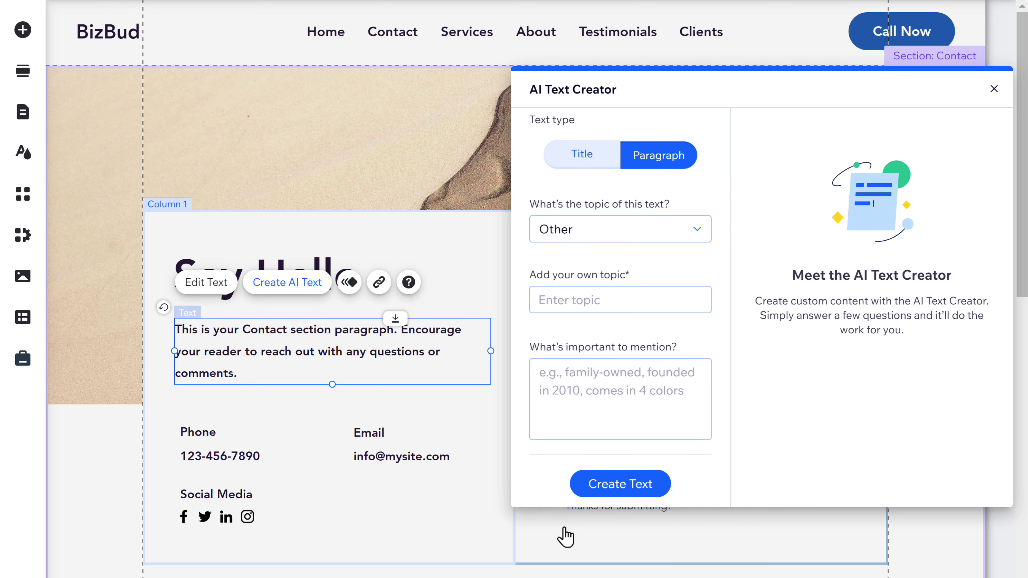
pyautogui.click(539, 300)
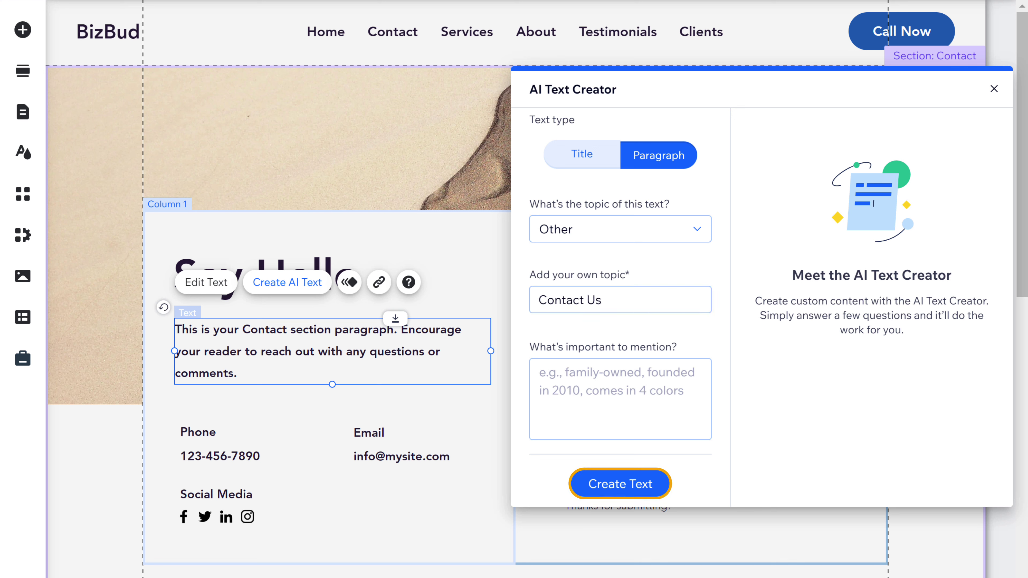
pyautogui.click(623, 490)
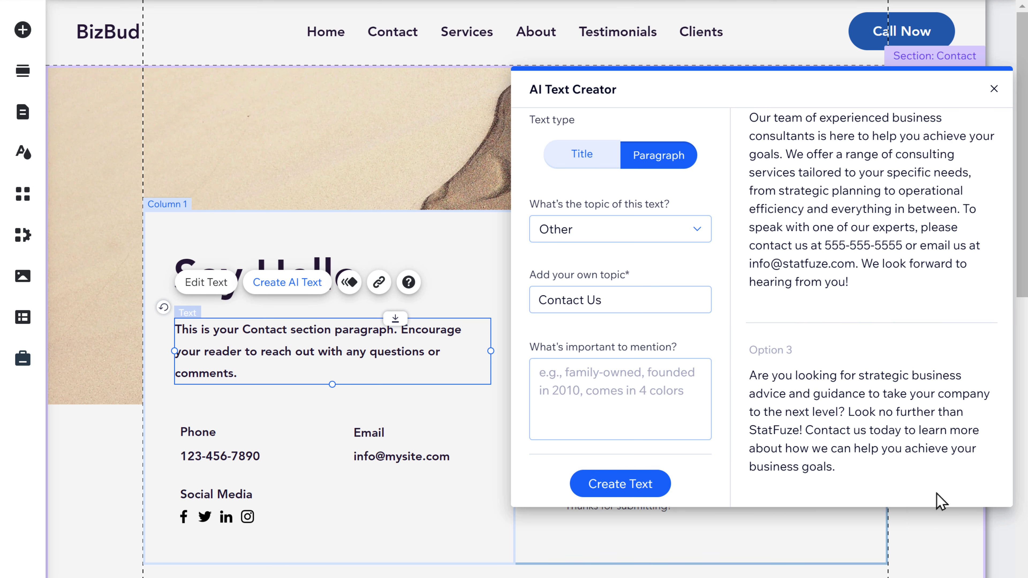
pyautogui.click(967, 492)
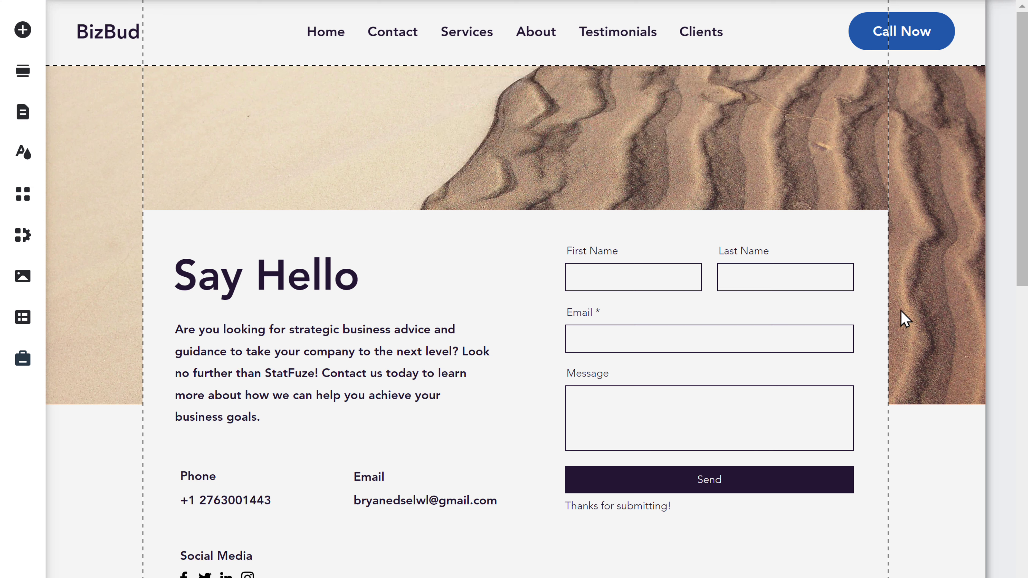
# Step: Upload ContactBanner.png and set it as the Contact banner strip's background image
pyautogui.doubleClick(829, 122)
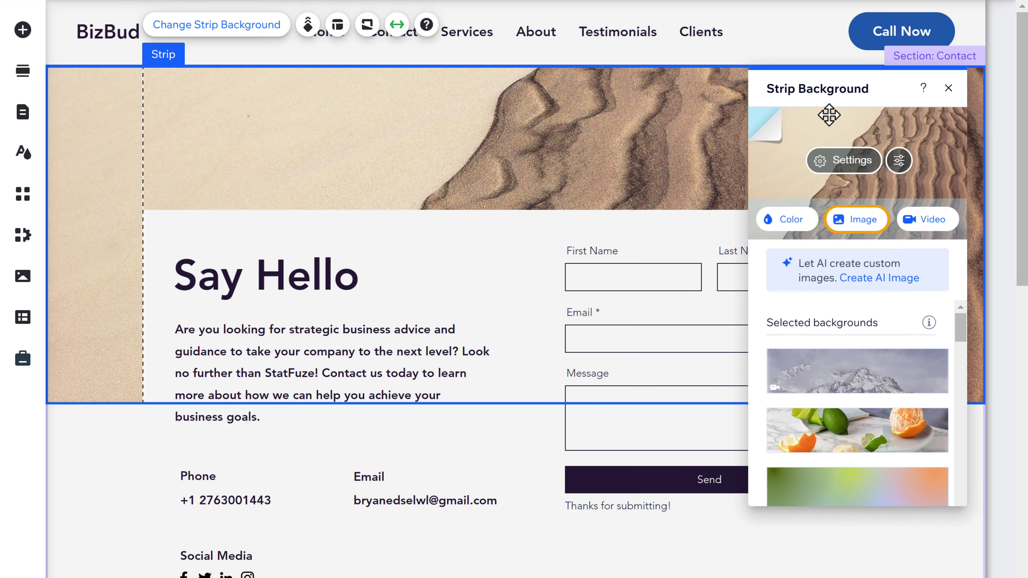
pyautogui.click(866, 226)
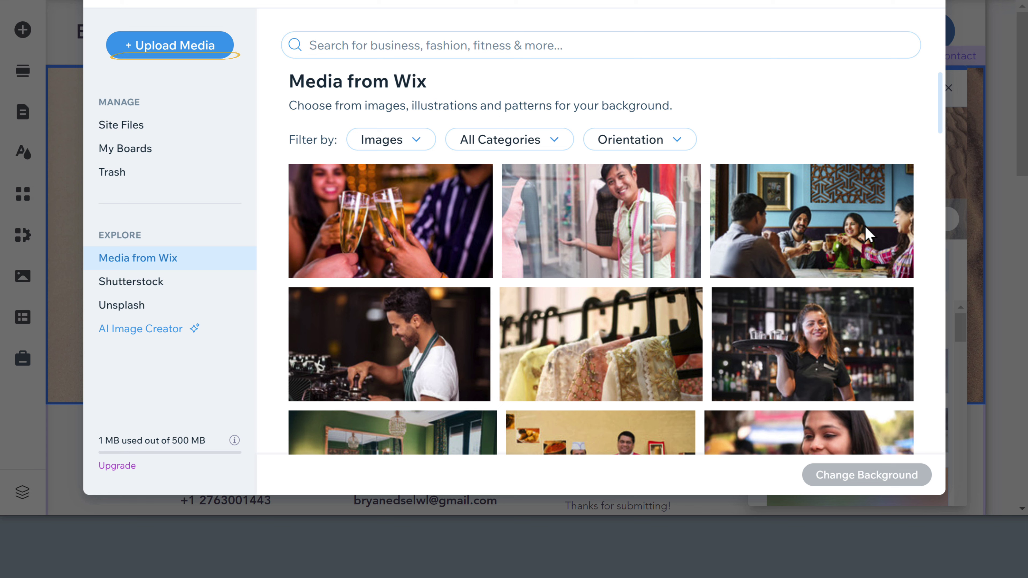
pyautogui.click(174, 57)
pyautogui.hotkey('alt', 'Tab')
pyautogui.moveTo(125, 213); pyautogui.dragTo(506, 198)
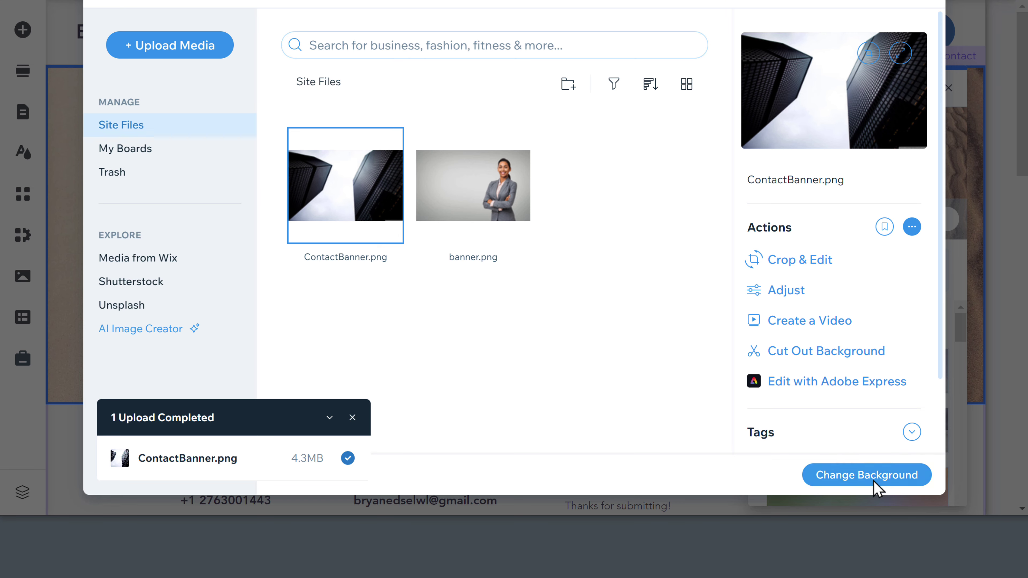
pyautogui.click(837, 476)
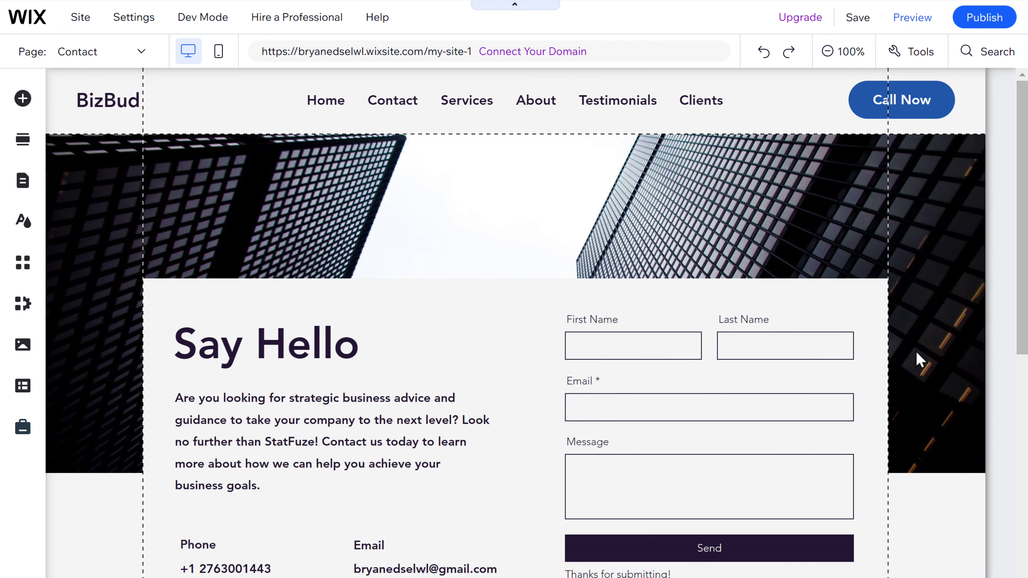
# Step: Publish, open the live site's Contact section, and send the filled-in Say Hello form
pyautogui.click(986, 22)
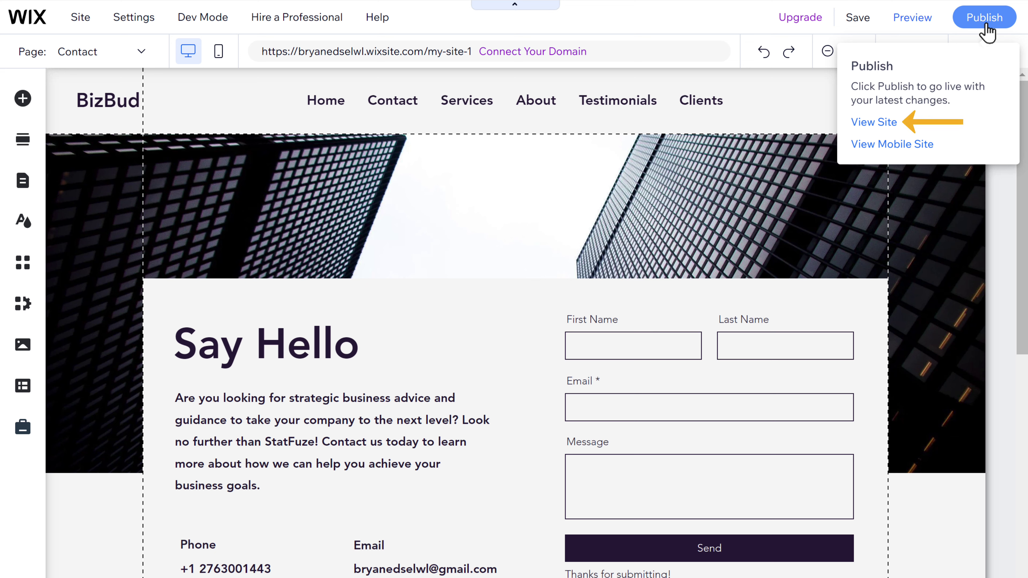
pyautogui.click(873, 125)
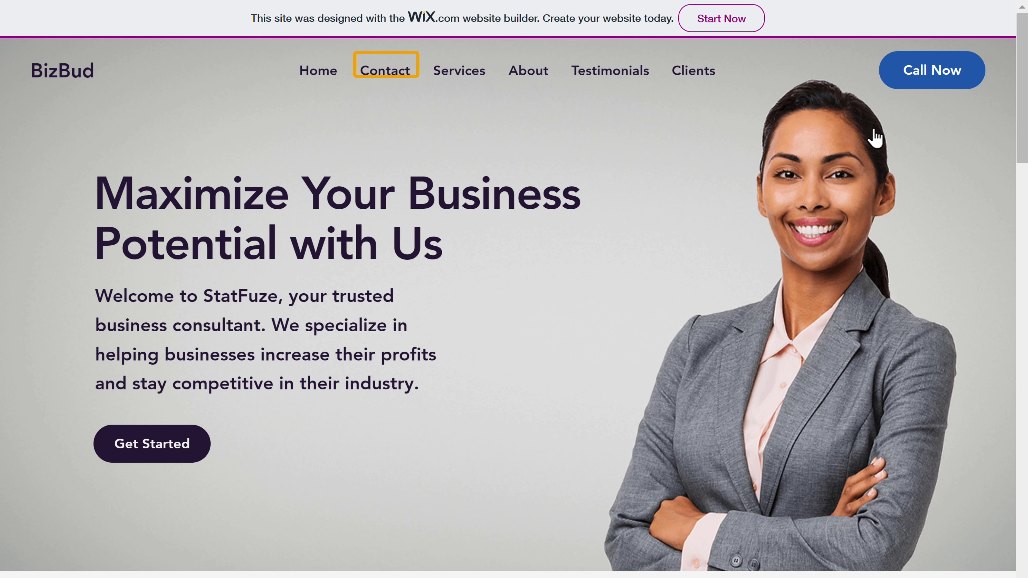
pyautogui.click(385, 79)
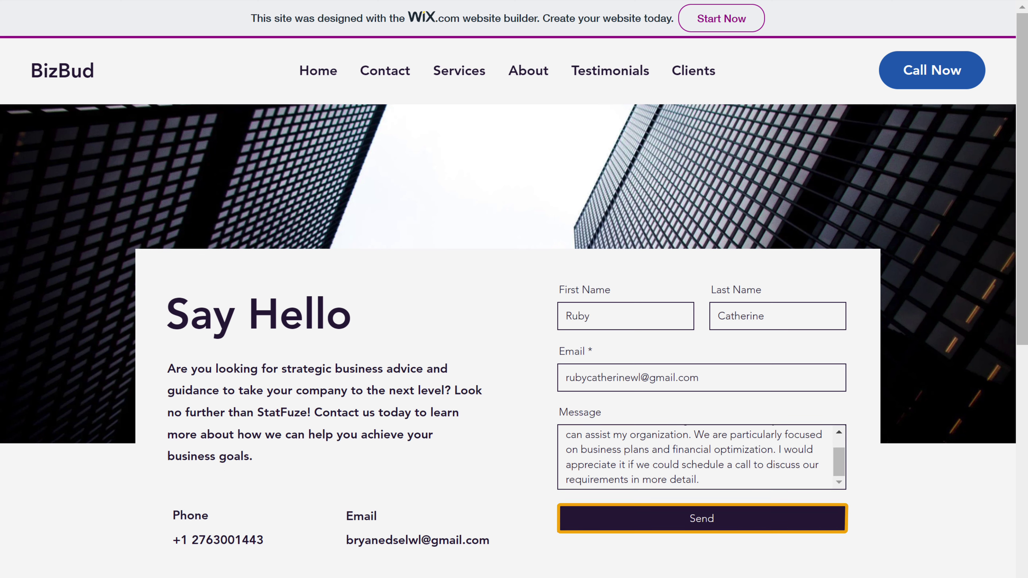
pyautogui.click(705, 525)
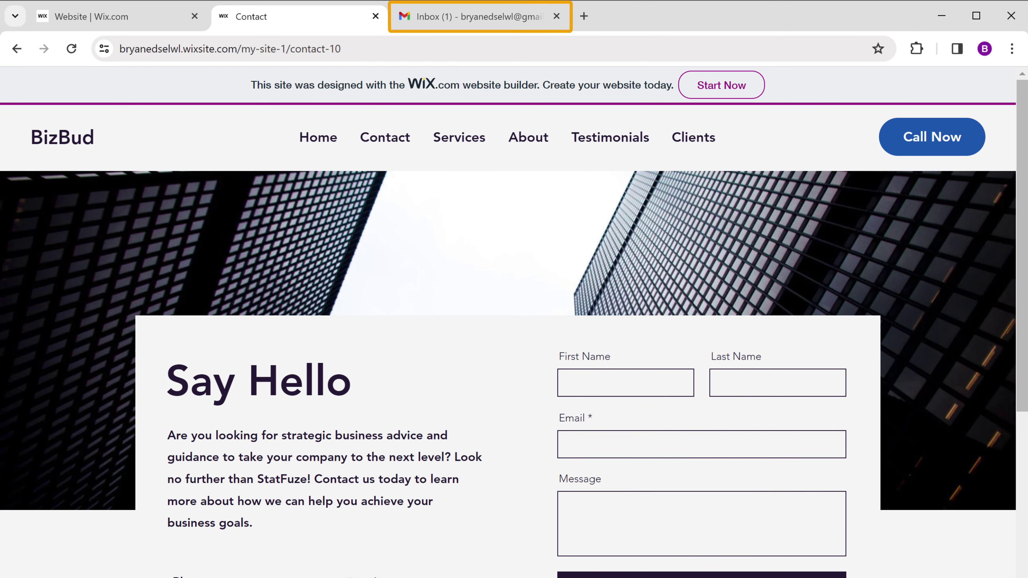
# Step: Open the 'StatFuze Contacts 10 - new submission' email in Gmail, then return to the Wix Website tab
pyautogui.click(470, 22)
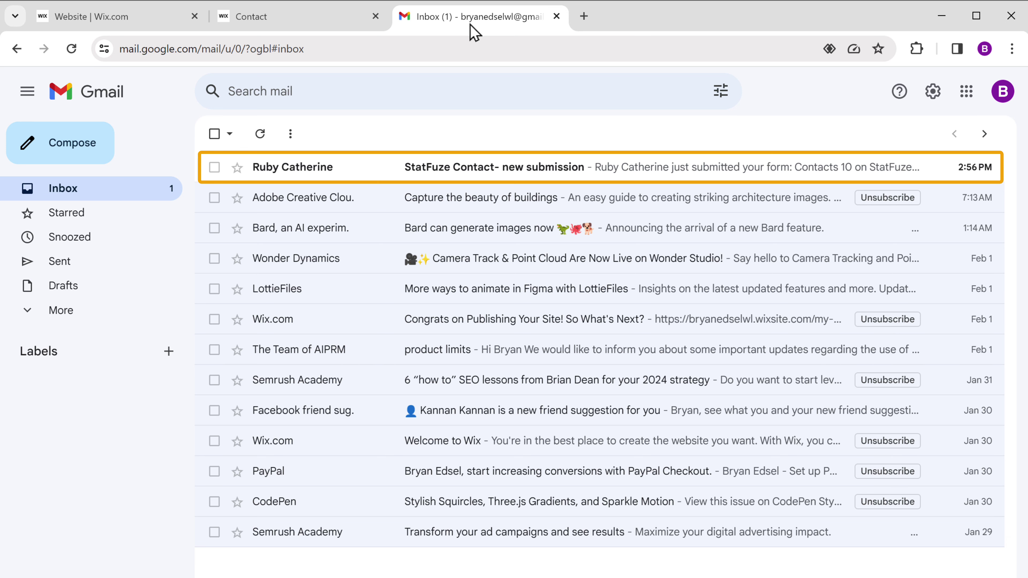
pyautogui.click(483, 174)
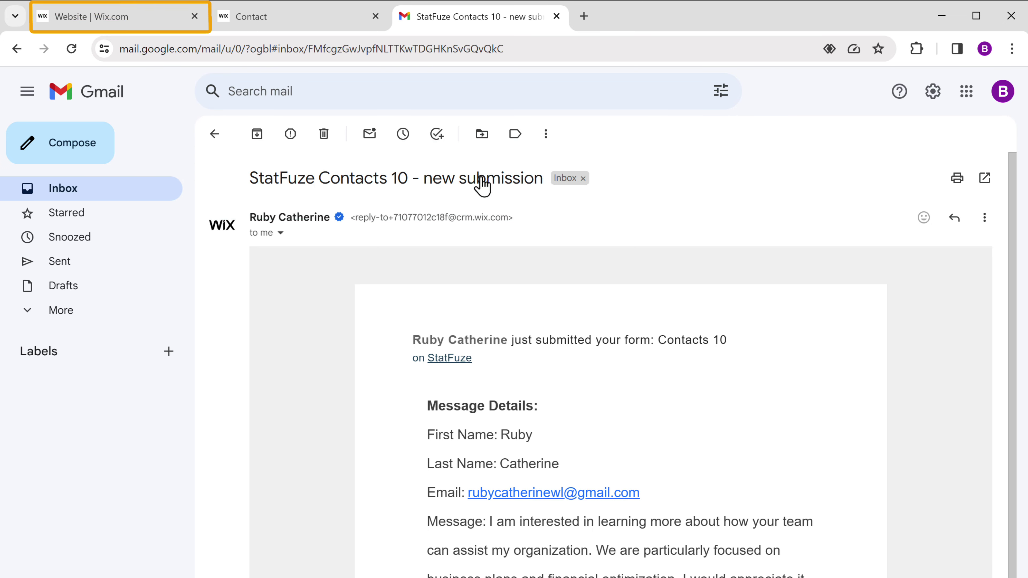
pyautogui.click(75, 25)
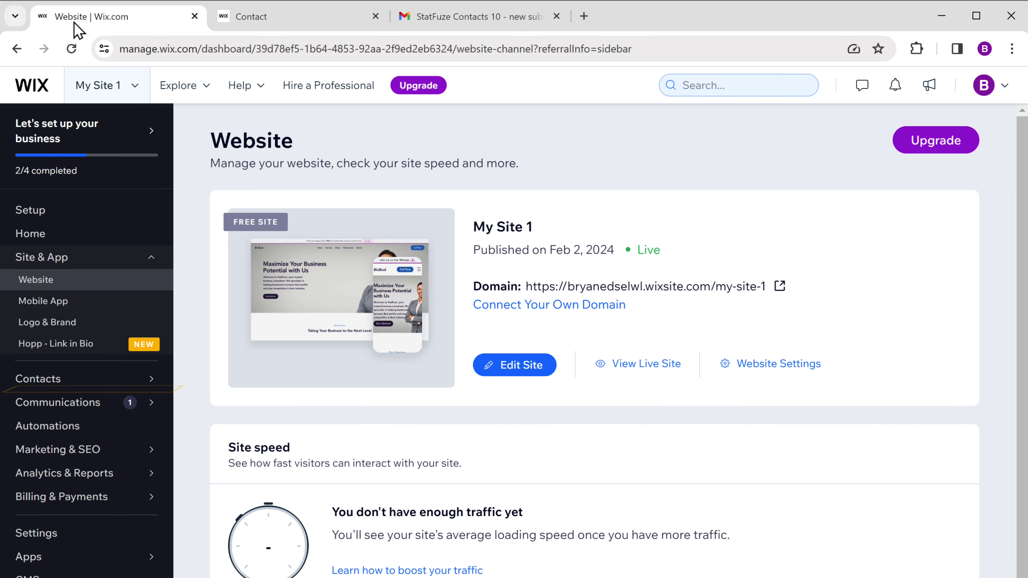
# Step: Open the new contact from Contacts and view its Inbox messages
pyautogui.moveTo(39, 385)
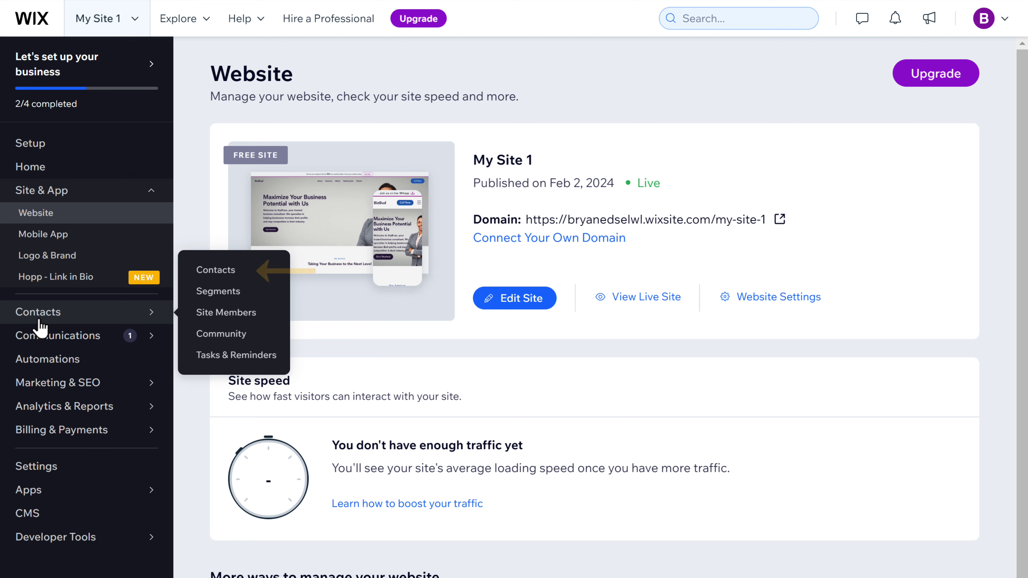
pyautogui.click(210, 275)
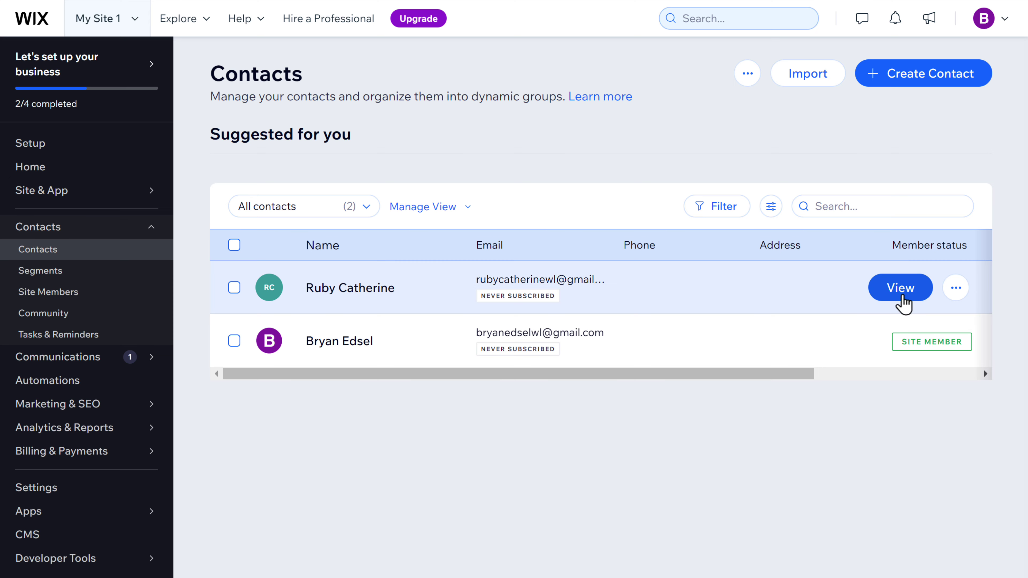
pyautogui.click(901, 288)
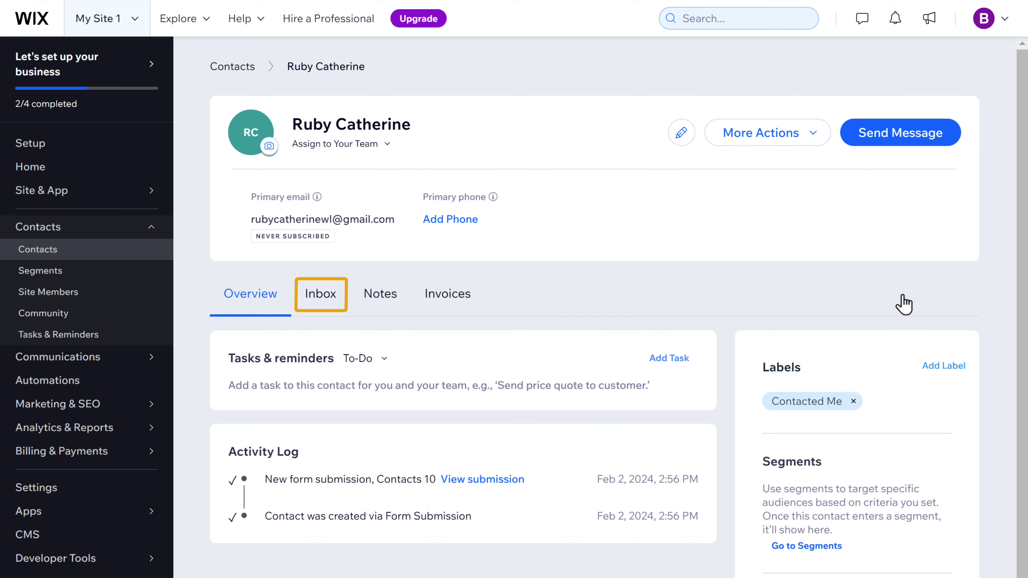
pyautogui.click(320, 302)
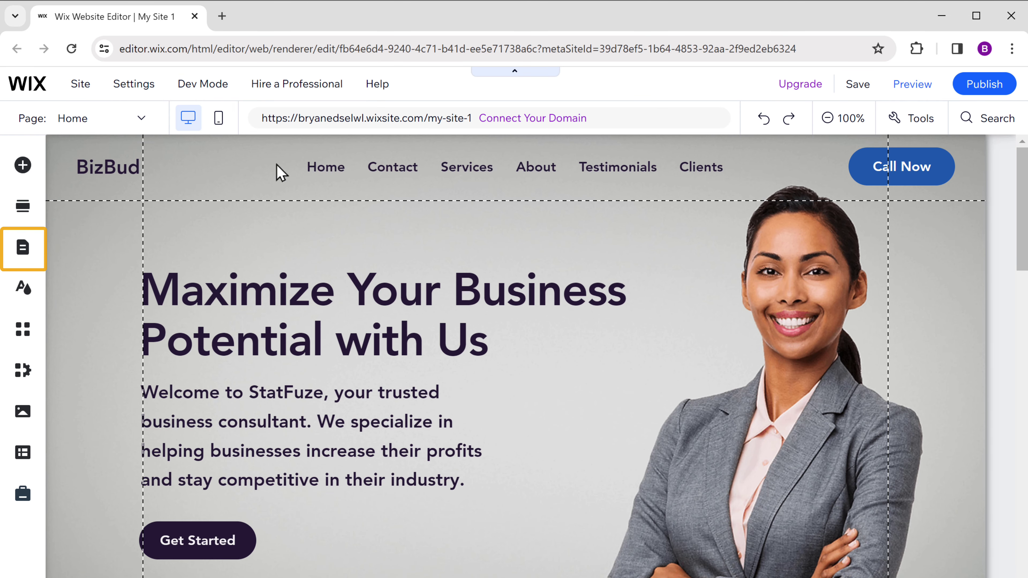
# Step: Add Wix Blog from the Pages panel's Blog options and select the new blog section
pyautogui.click(22, 259)
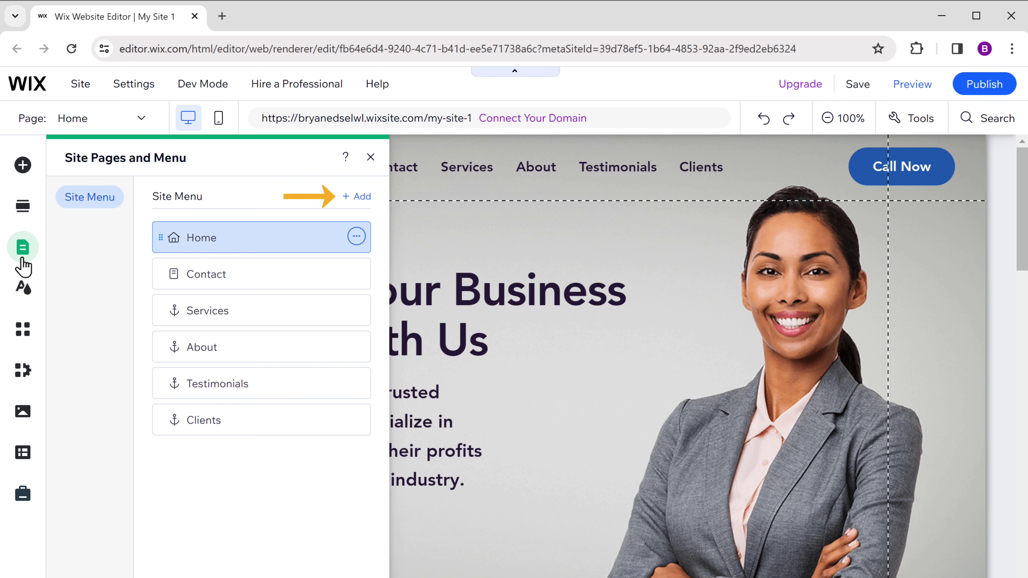
pyautogui.click(357, 197)
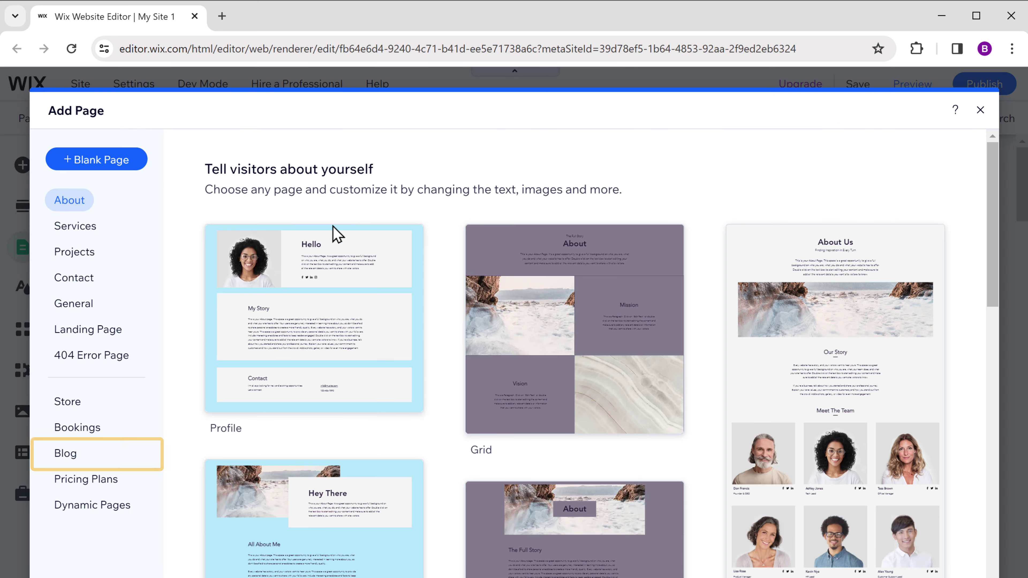
pyautogui.click(65, 462)
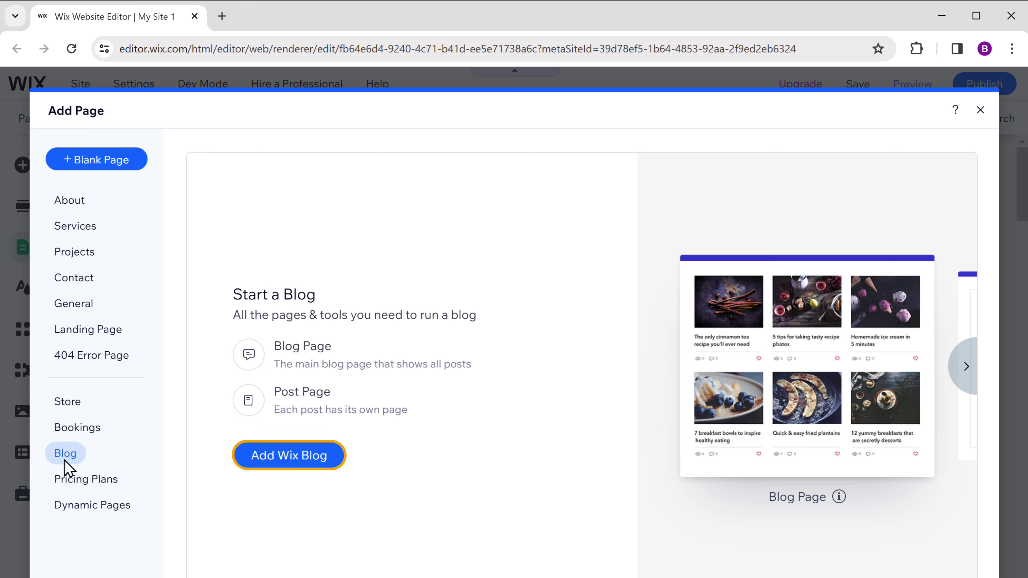
pyautogui.click(294, 464)
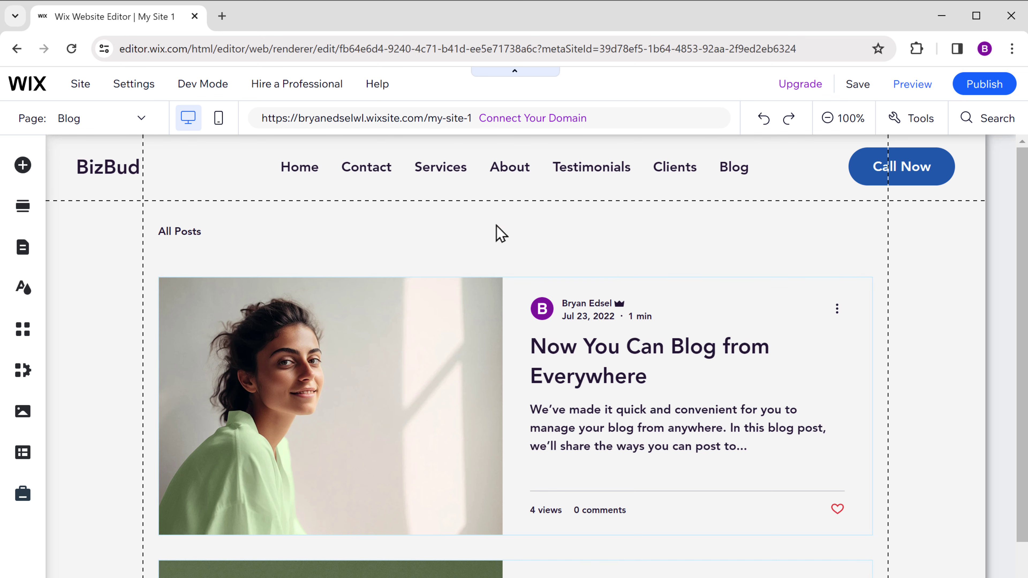
pyautogui.click(500, 234)
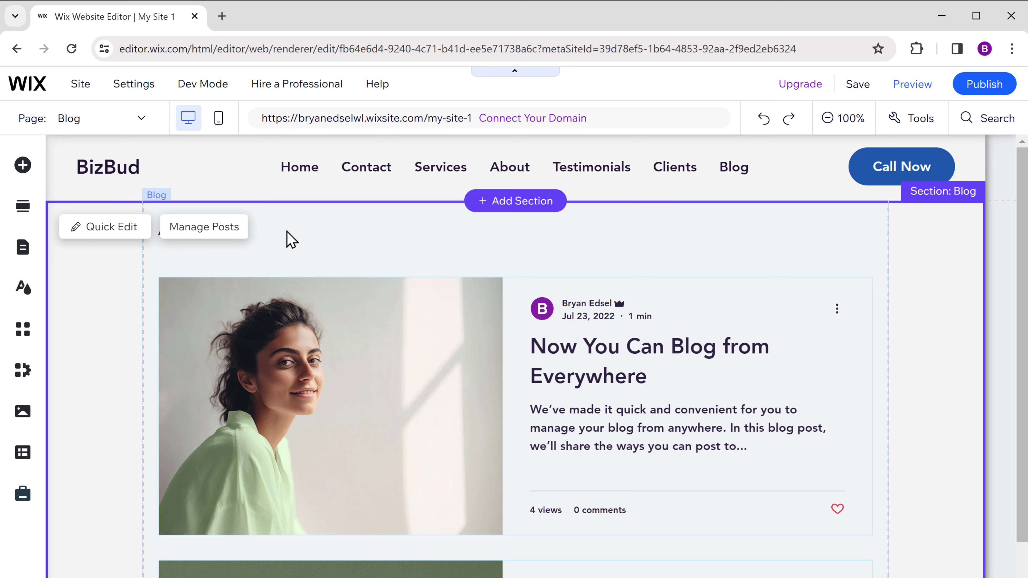
# Step: Create a new post titled with AI option 2 from the topic 'Entrepreneurship and Startups'
pyautogui.click(205, 236)
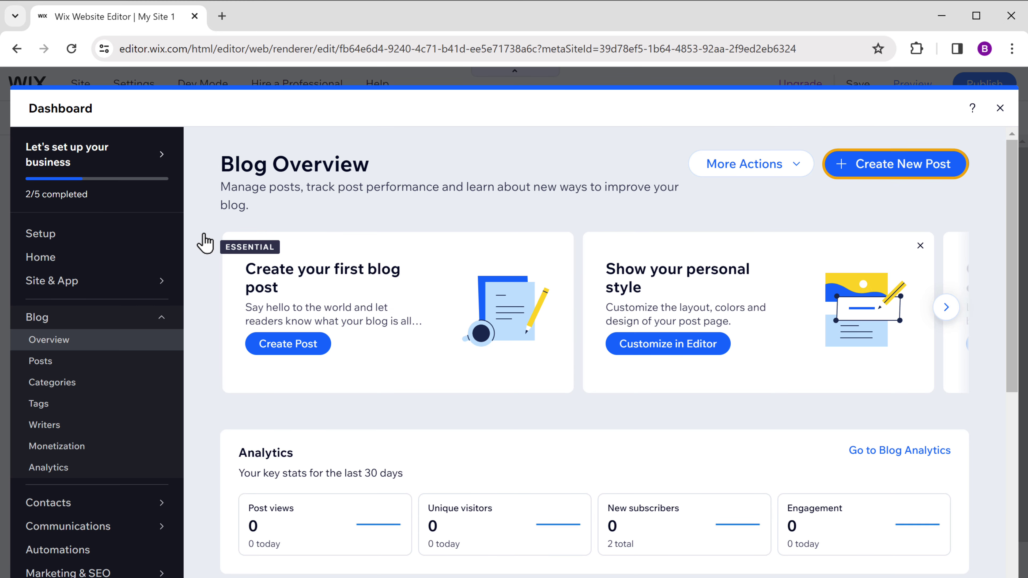
pyautogui.click(897, 168)
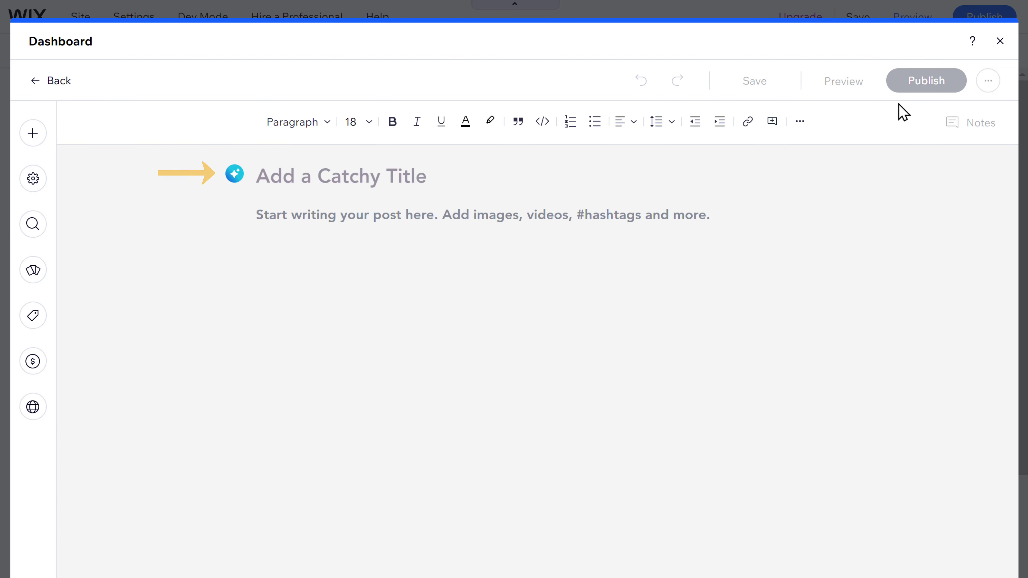
pyautogui.click(235, 174)
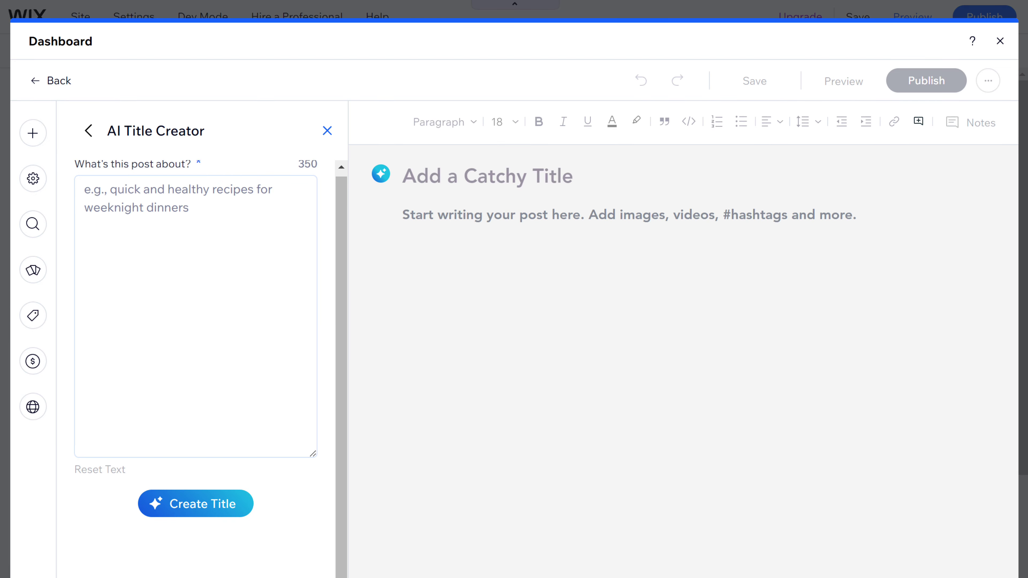
pyautogui.write('Entrepreneurship and Startups')
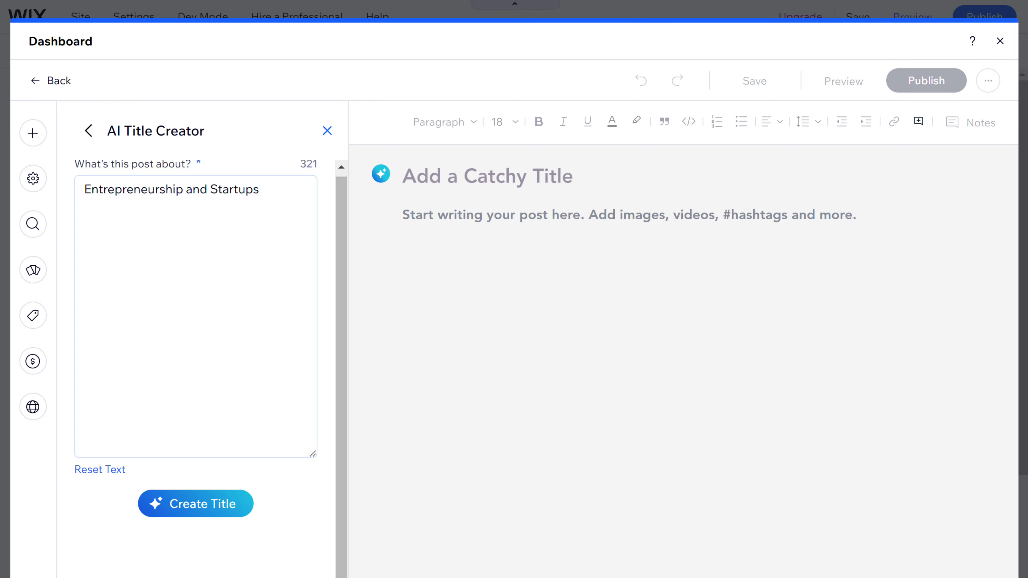
pyautogui.click(203, 511)
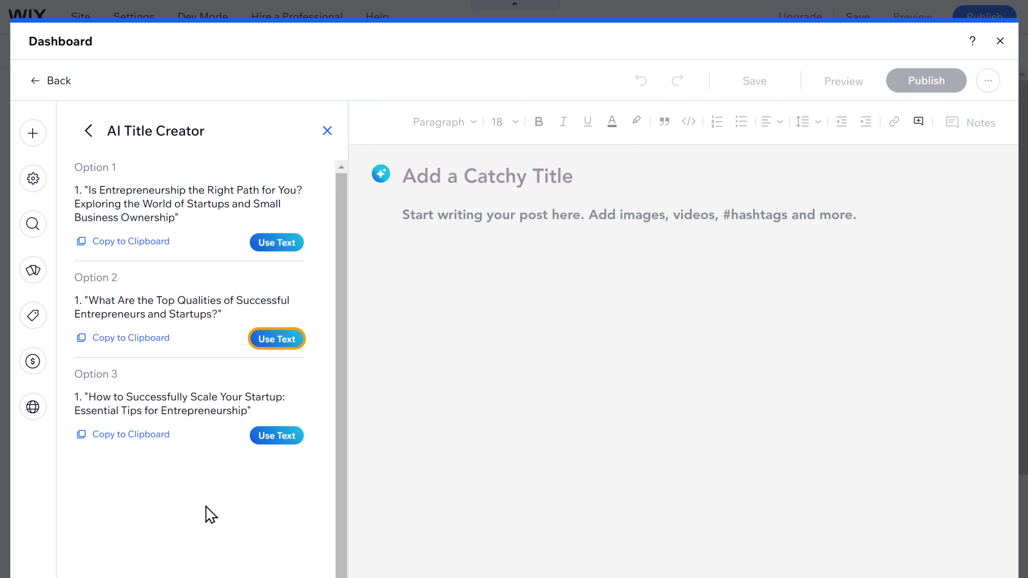
pyautogui.click(277, 343)
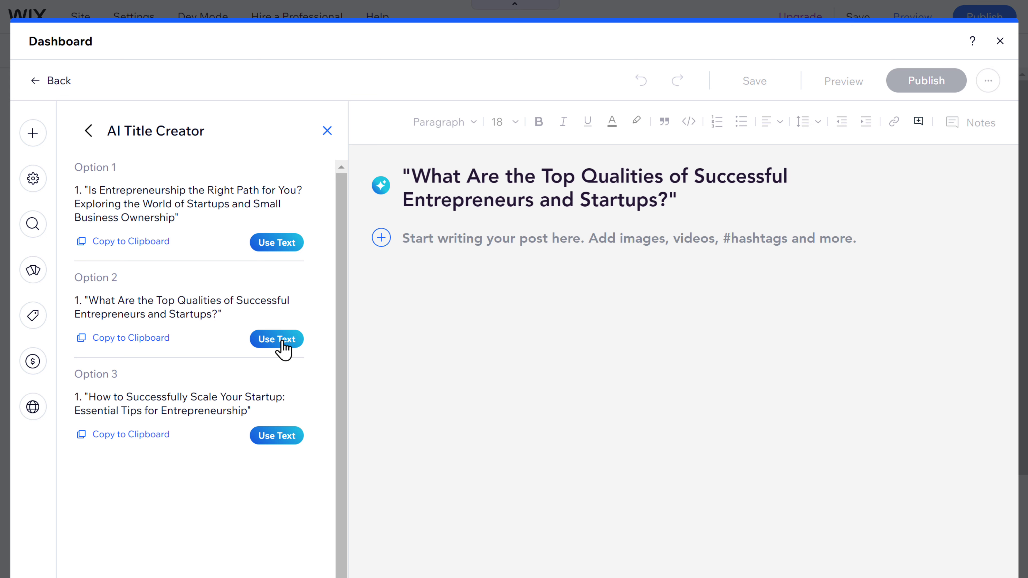
# Step: Upload Blog.jpg from File Explorer as an image for the post body
pyautogui.click(382, 243)
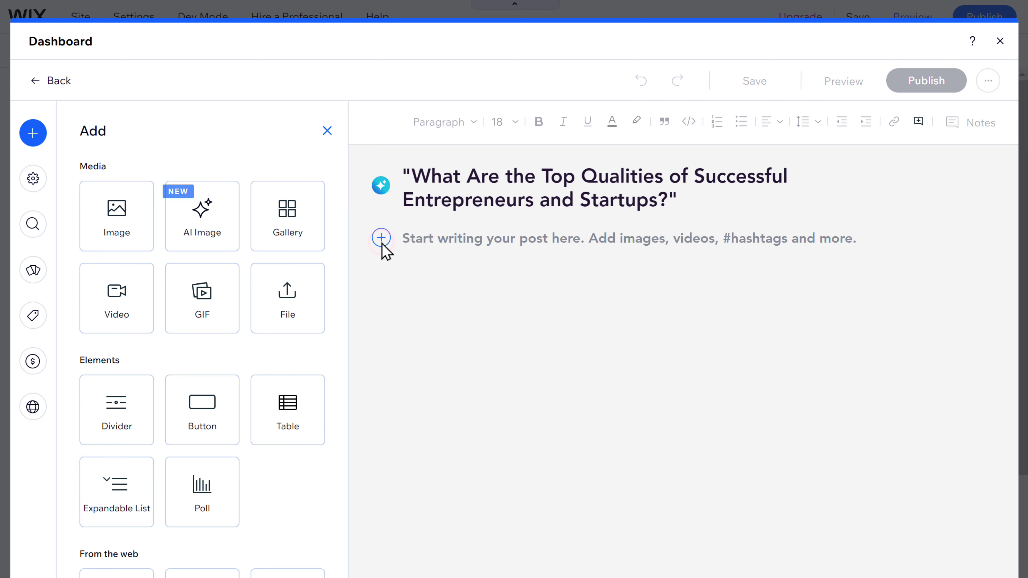
pyautogui.click(114, 239)
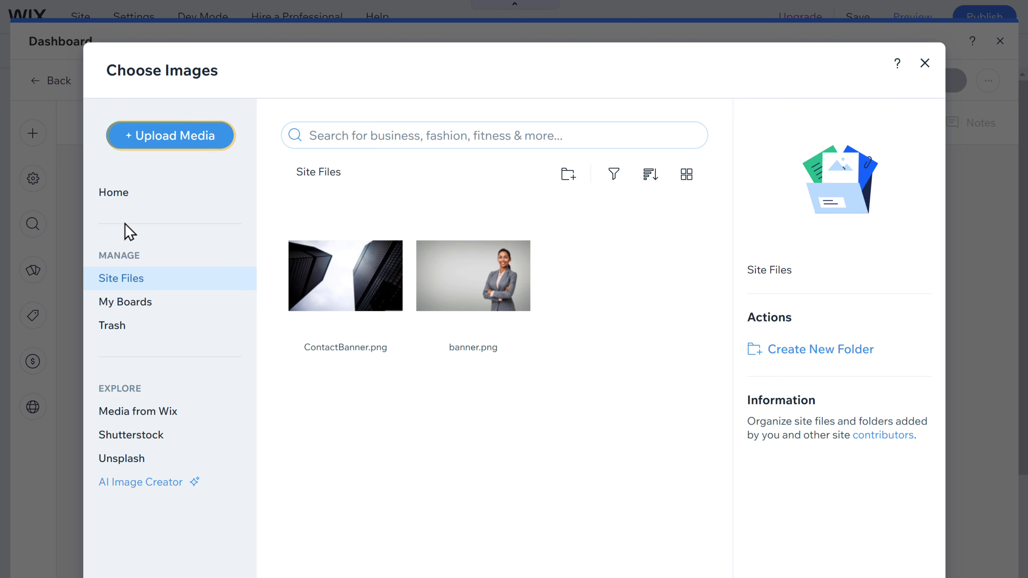
pyautogui.click(175, 142)
pyautogui.hotkey('alt', 'Tab')
pyautogui.click(109, 255)
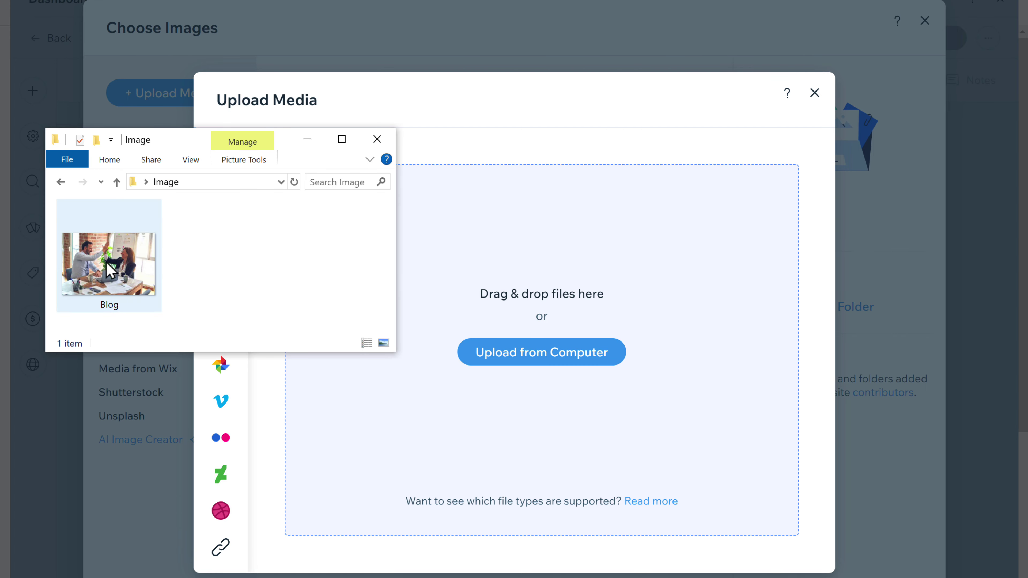
pyautogui.moveTo(109, 255); pyautogui.dragTo(471, 271)
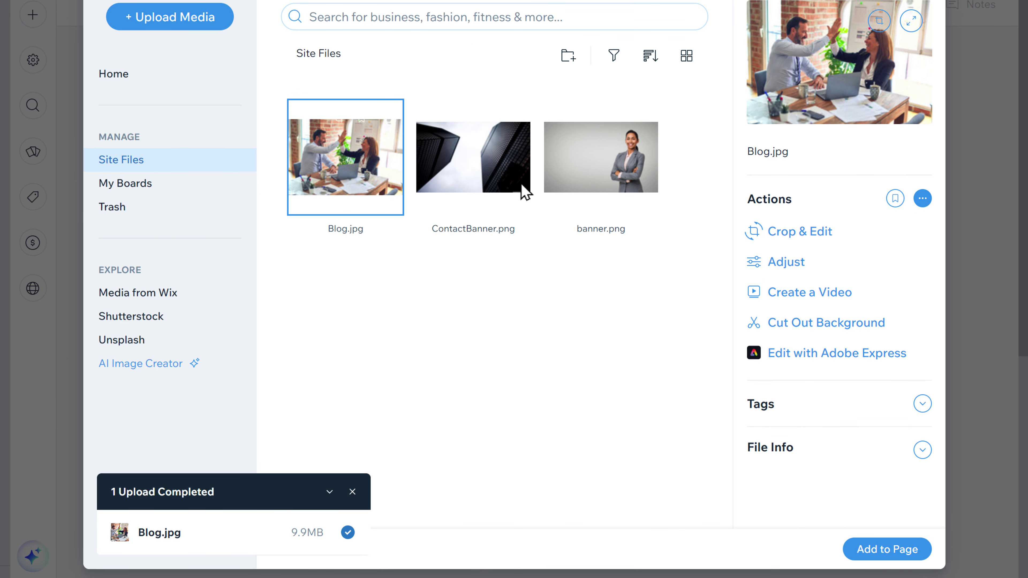
# Step: Insert Blog.jpg under the post title, publish the post, and return to the site editor
pyautogui.click(886, 551)
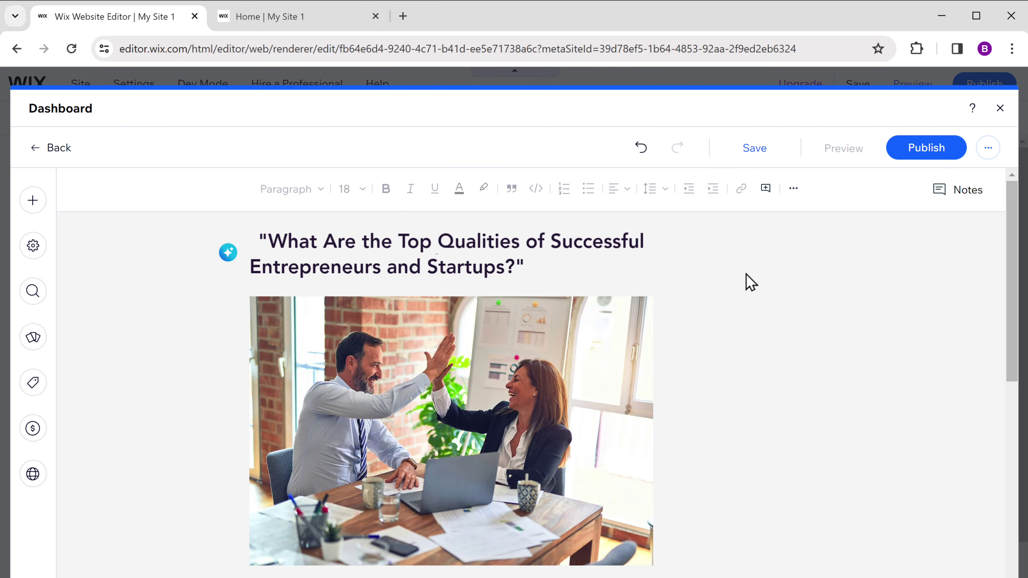
pyautogui.click(919, 154)
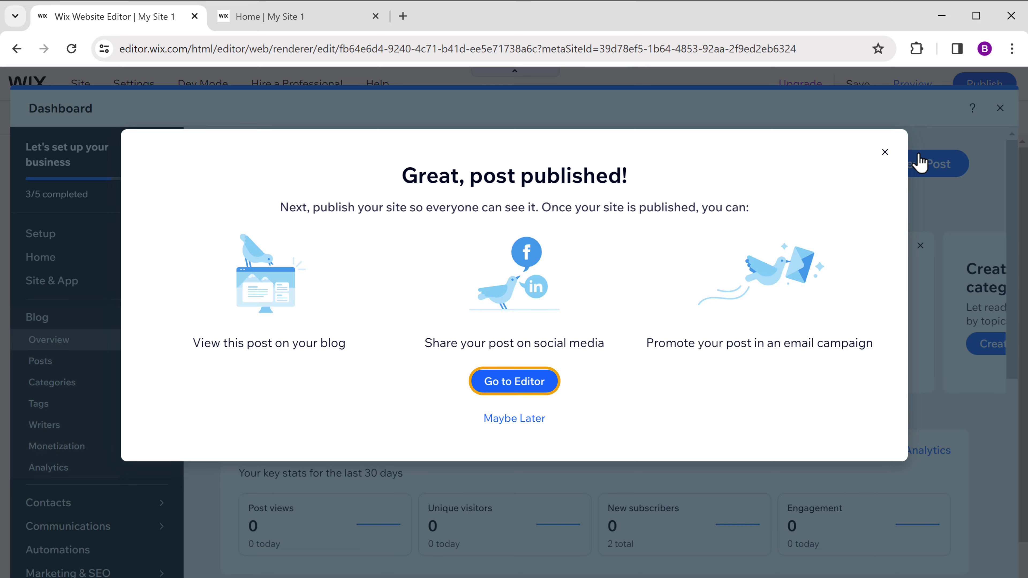
pyautogui.click(512, 387)
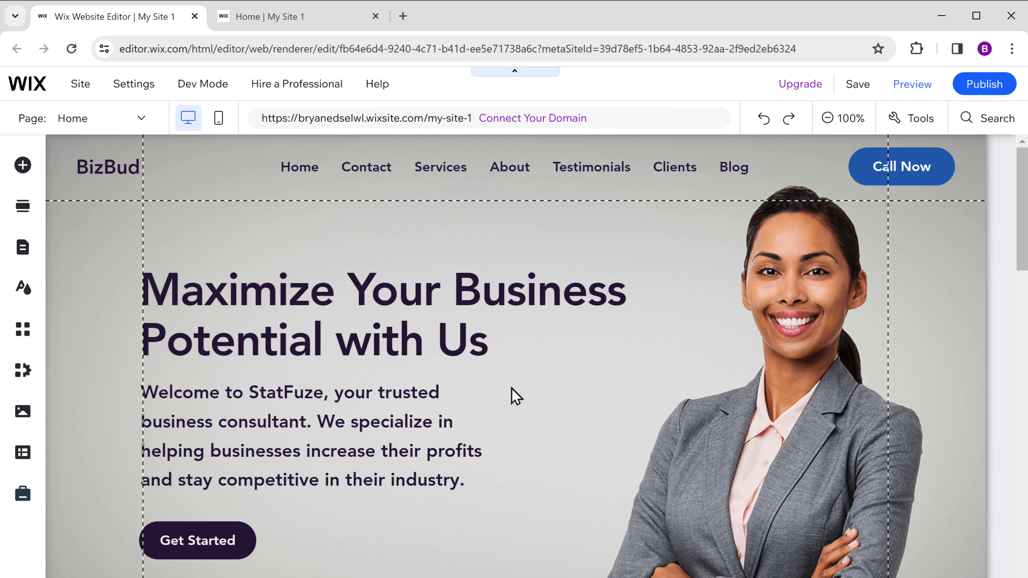
# Step: Publish the site, reload the live Home | My Site 1 tab, and open its Blogs page
pyautogui.click(988, 90)
pyautogui.click(286, 24)
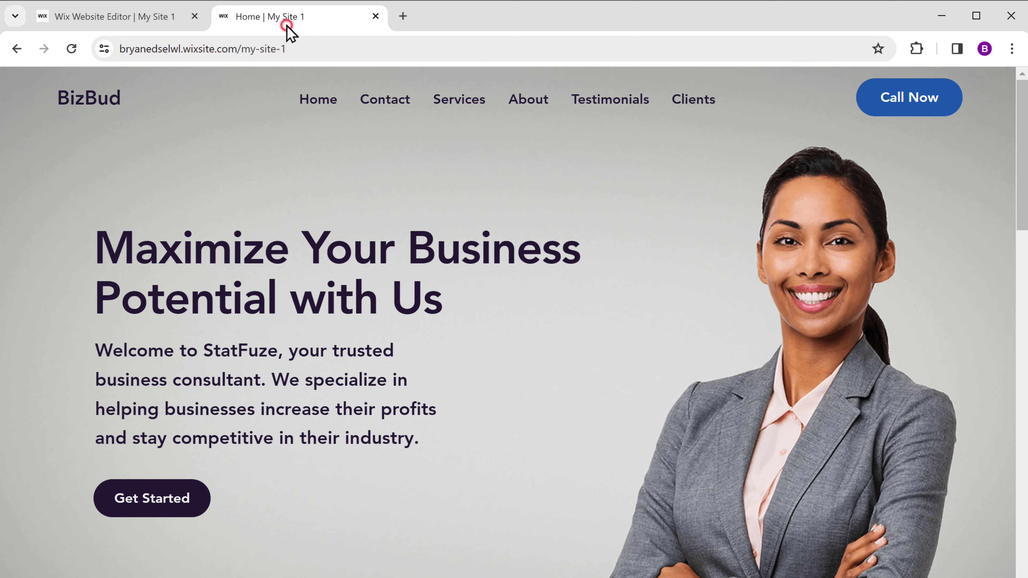
pyautogui.click(71, 49)
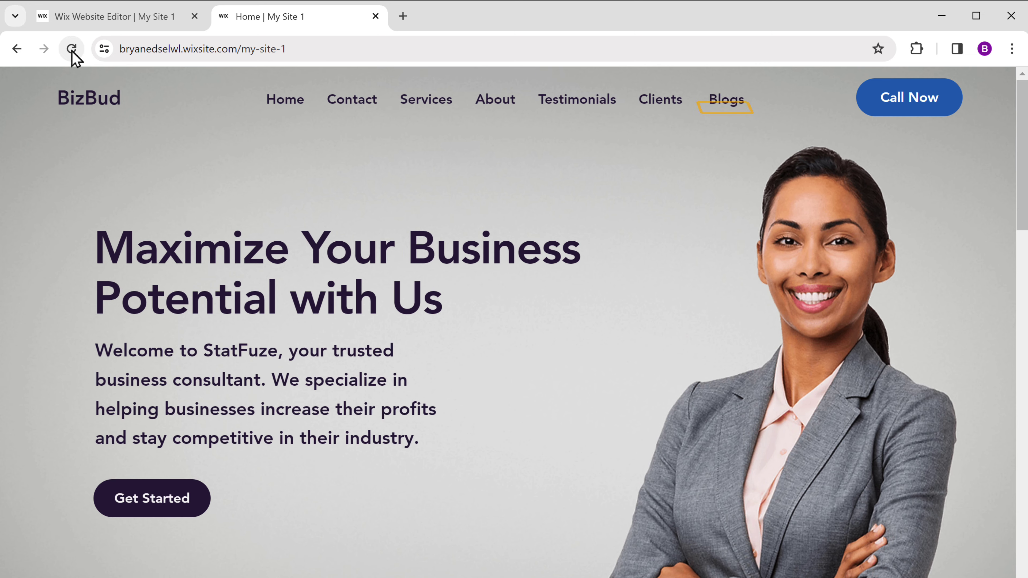
pyautogui.click(726, 106)
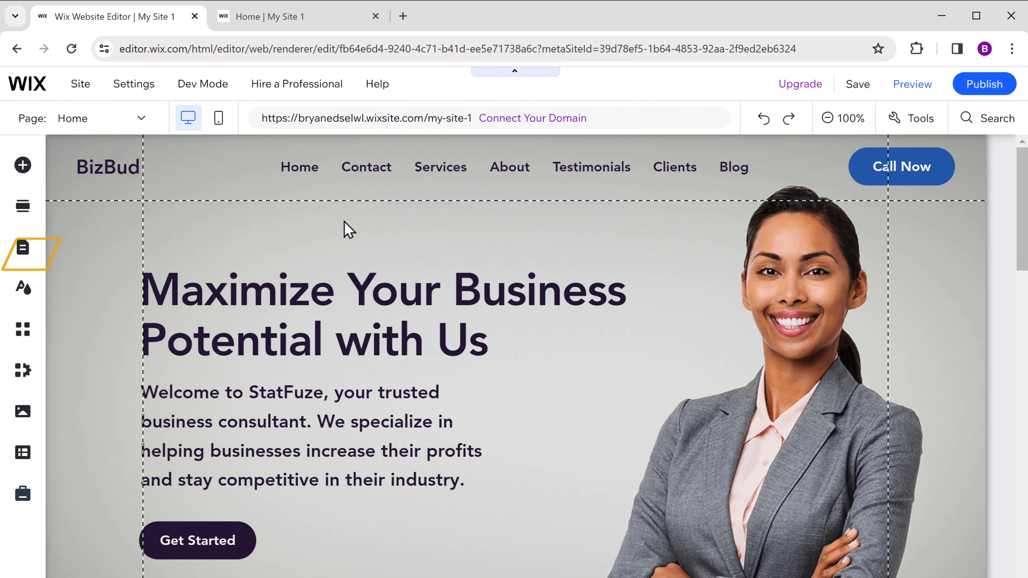
# Step: Reorder the menu to Home, About, Services, Blog, Testimonials, Clients, Contact
pyautogui.click(29, 264)
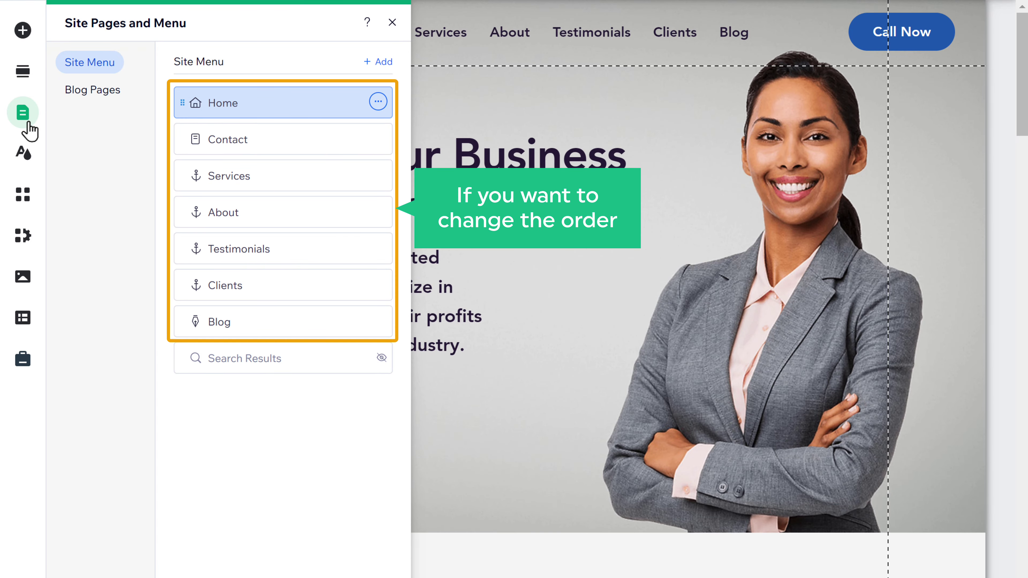
pyautogui.moveTo(298, 142); pyautogui.dragTo(305, 322)
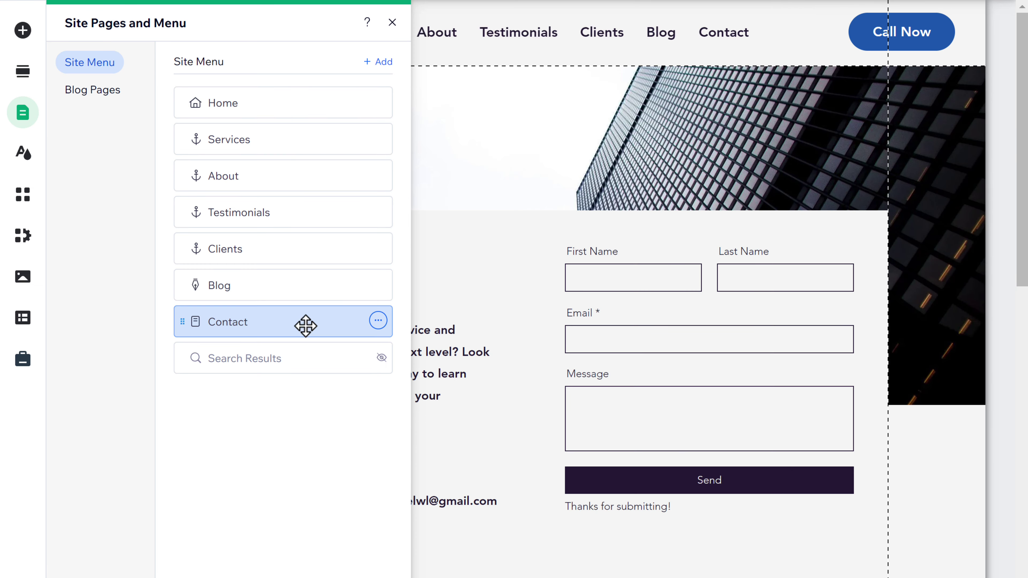
pyautogui.moveTo(220, 186); pyautogui.dragTo(223, 156)
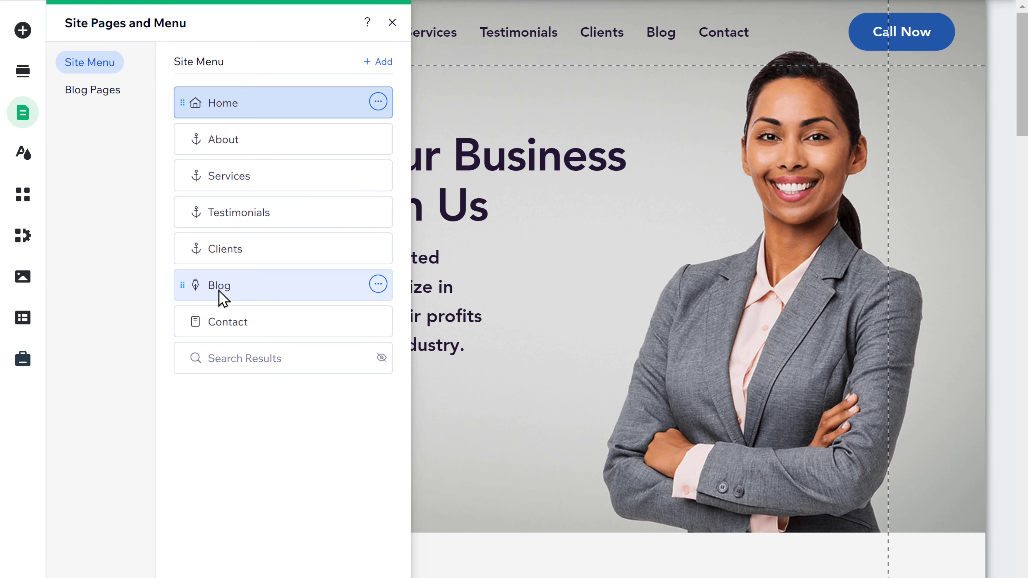
pyautogui.moveTo(222, 288); pyautogui.dragTo(219, 212)
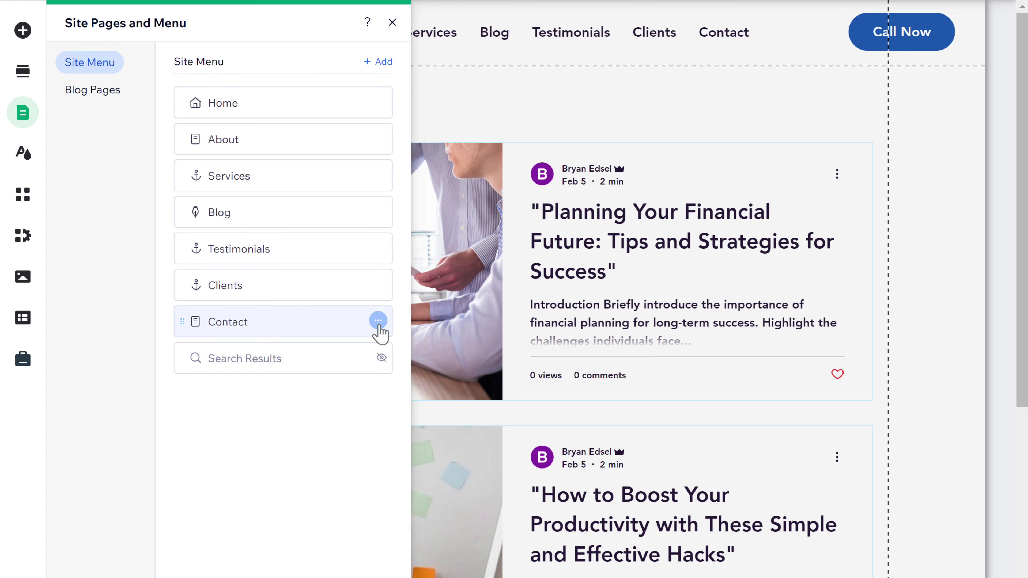
# Step: Rename the Contact page to 'Reach Us' and close the Pages and Menu panel
pyautogui.click(378, 322)
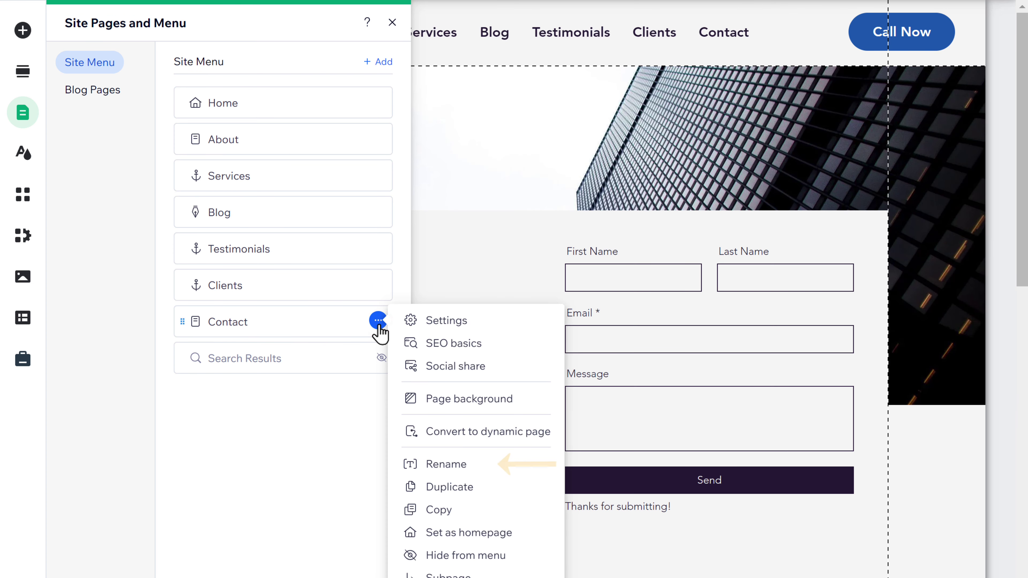
pyautogui.click(448, 469)
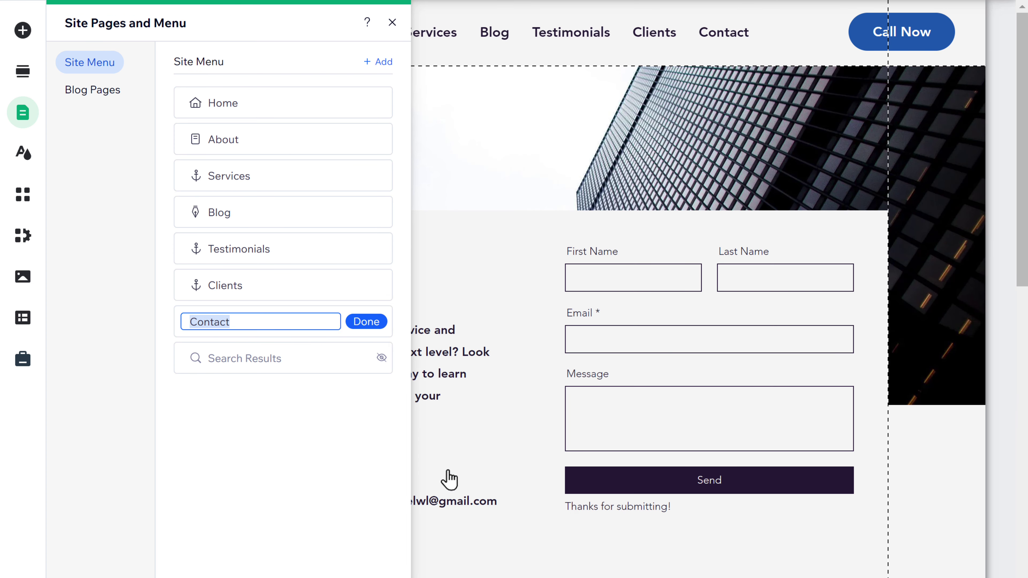
pyautogui.write('Reach Us')
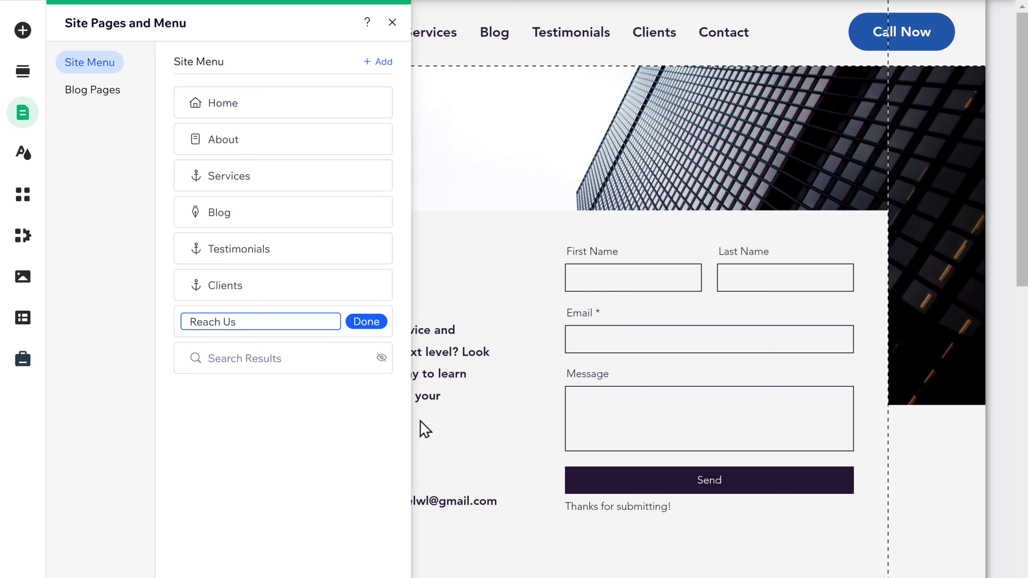
pyautogui.click(366, 321)
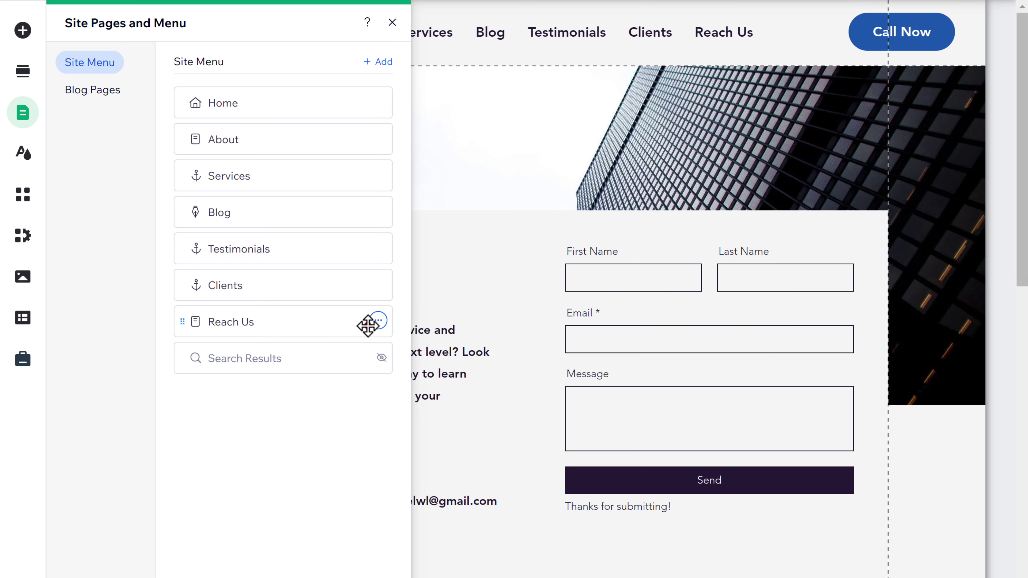
pyautogui.click(392, 24)
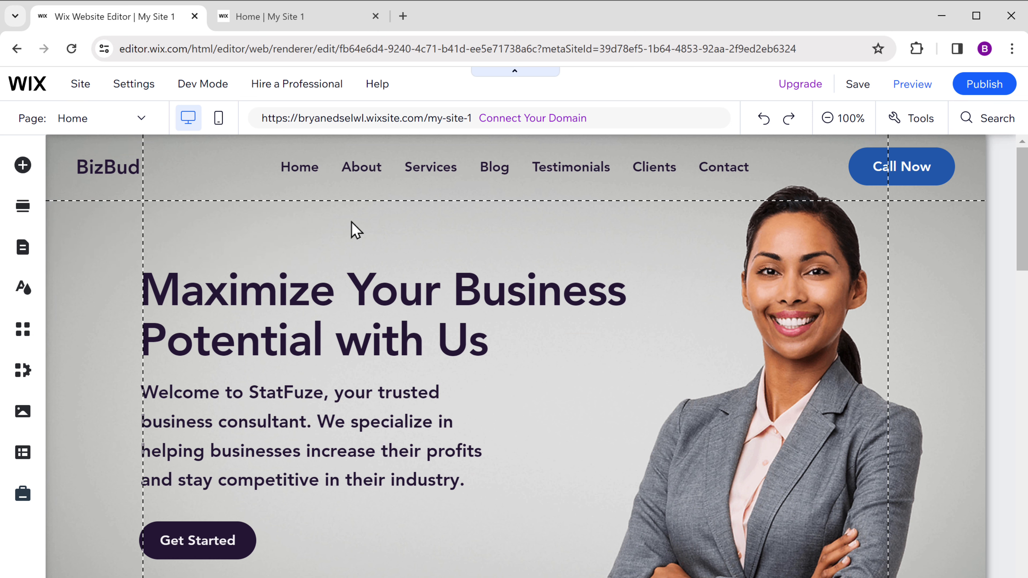
# Step: Delete the BizBud header text and upload logo.png onto the page
pyautogui.rightClick(108, 177)
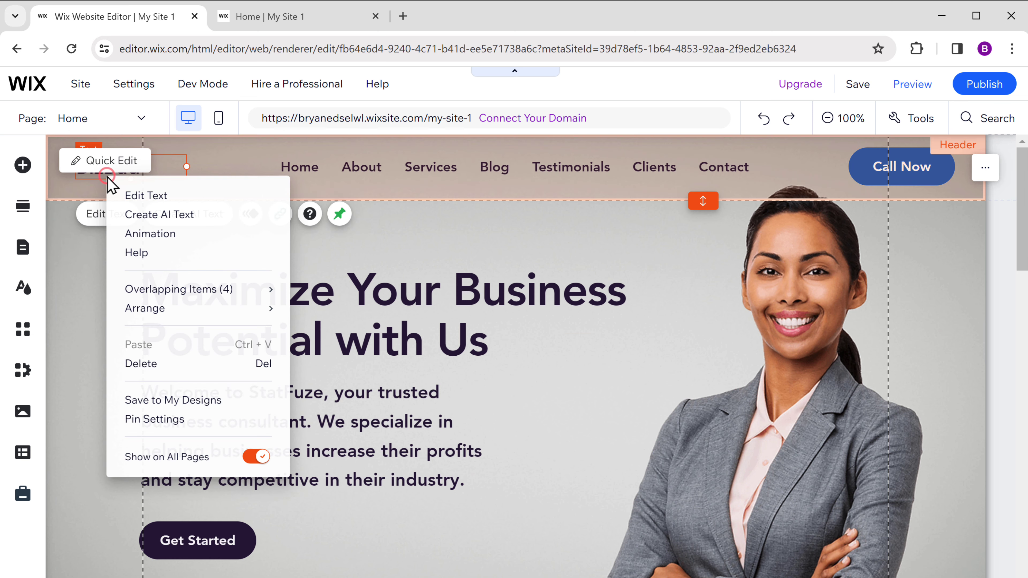
pyautogui.click(141, 365)
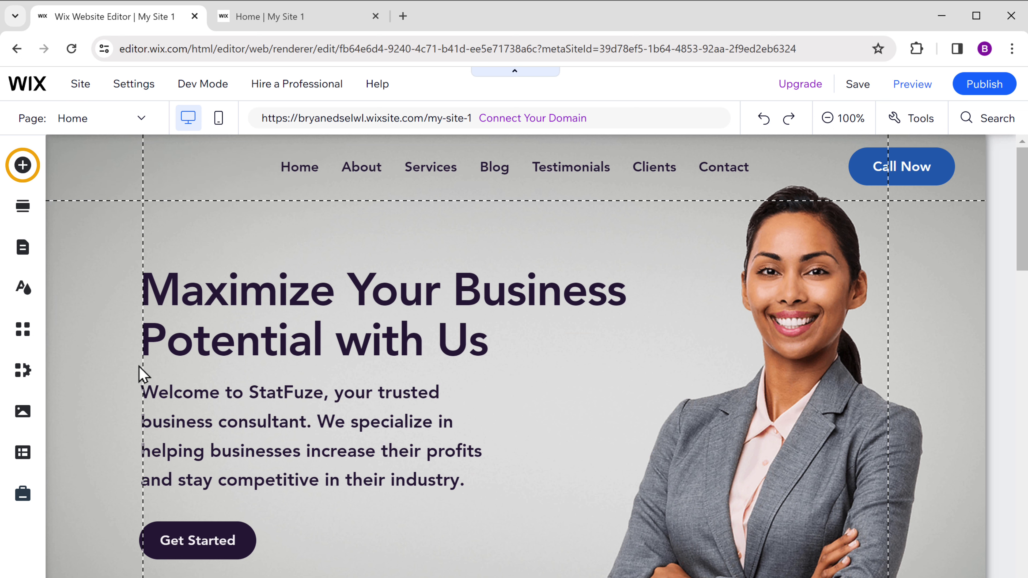
pyautogui.click(23, 174)
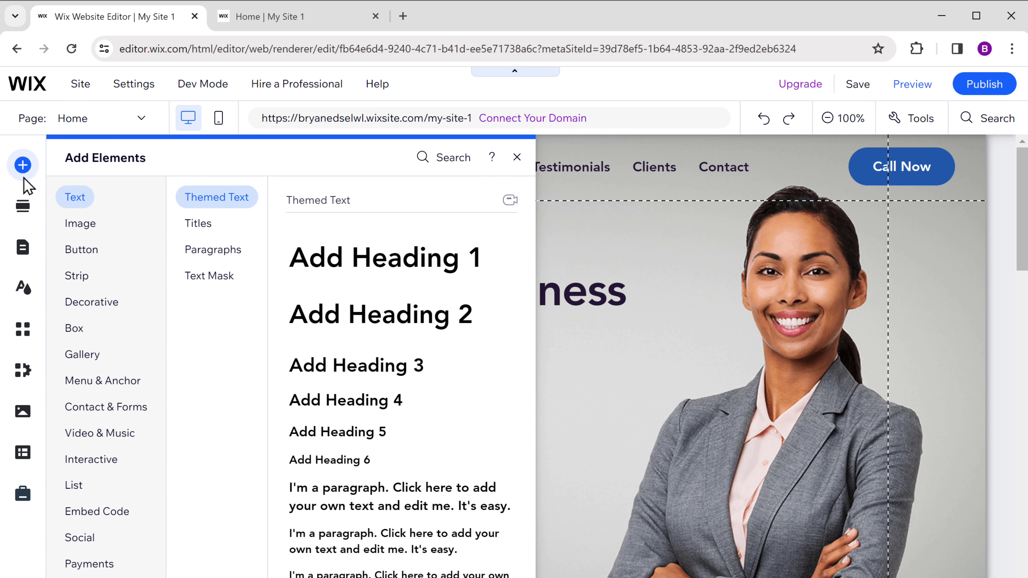
pyautogui.click(80, 226)
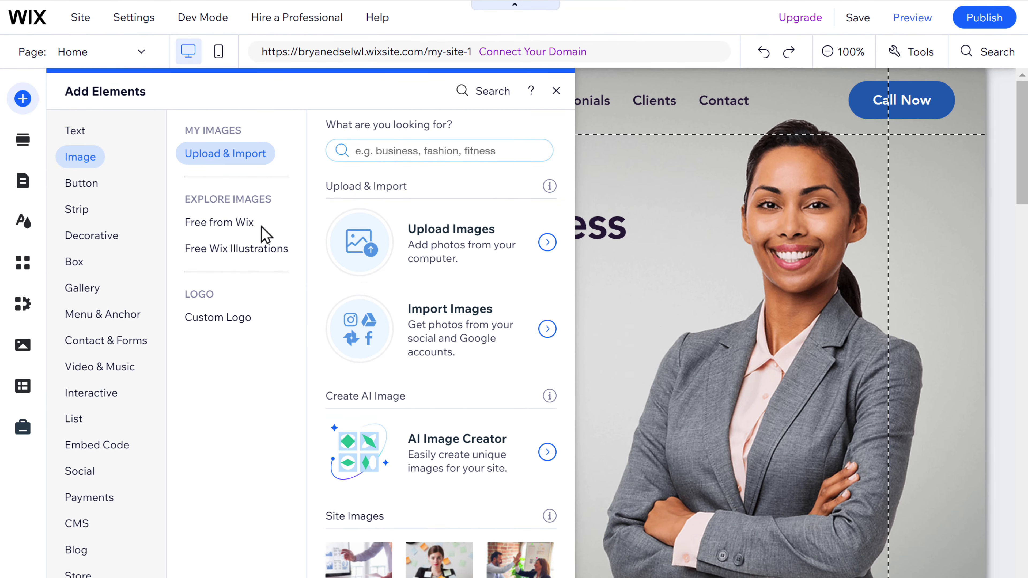
pyautogui.click(356, 258)
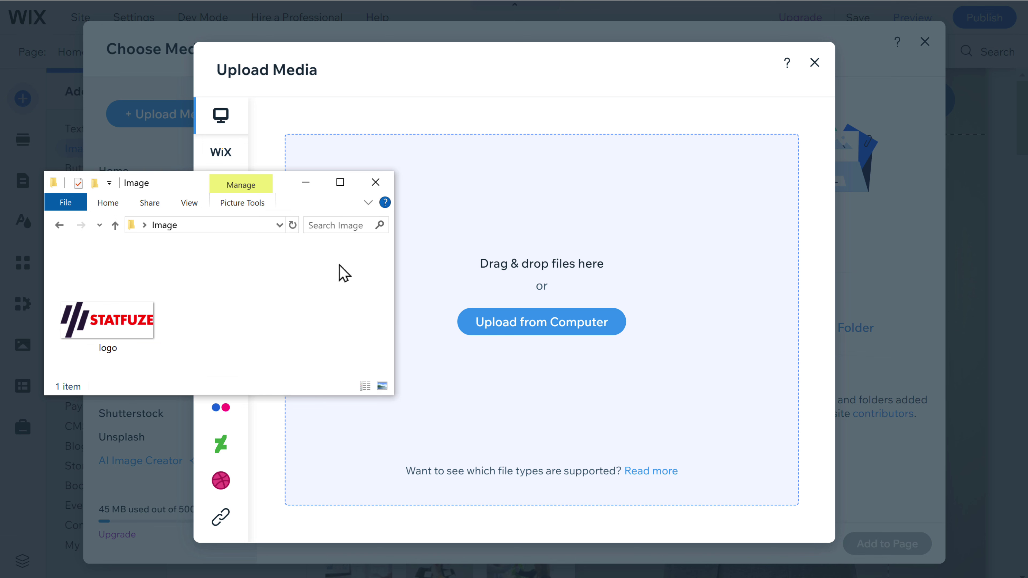
pyautogui.click(114, 329)
pyautogui.moveTo(114, 329); pyautogui.dragTo(525, 274)
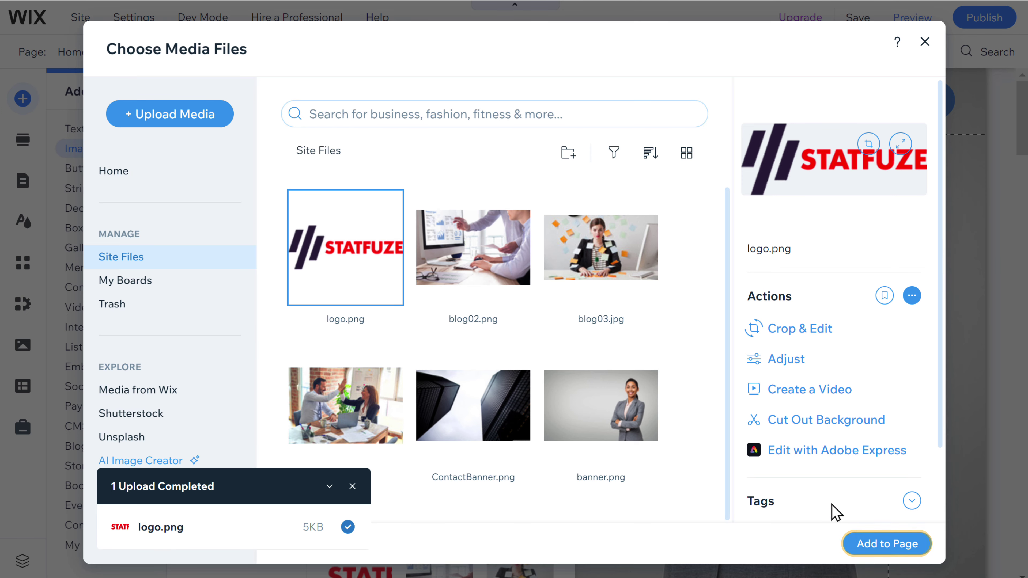
pyautogui.click(891, 550)
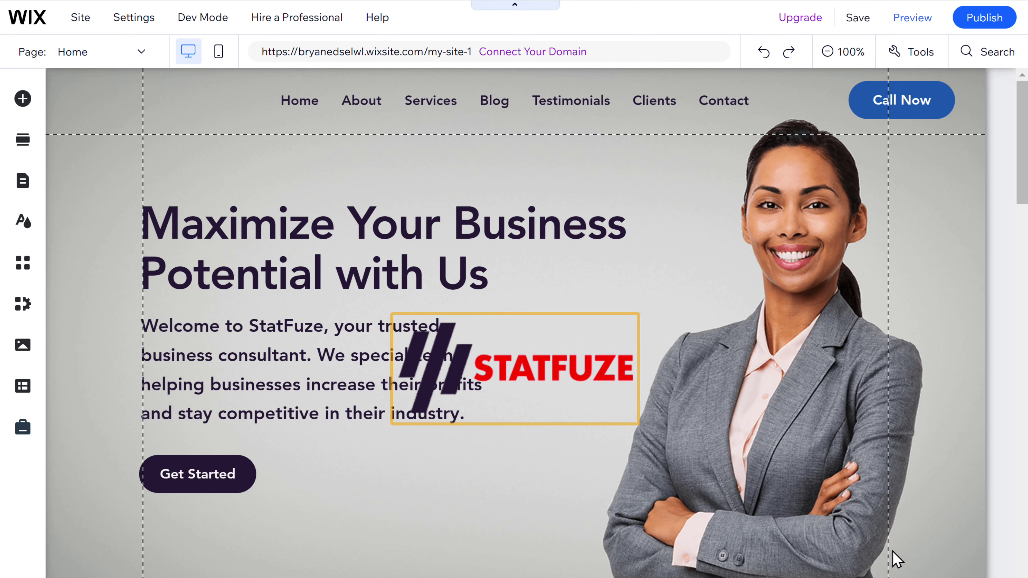
# Step: Move the STATFUZE logo to the header's left and shrink it to 147 × 56
pyautogui.click(515, 369)
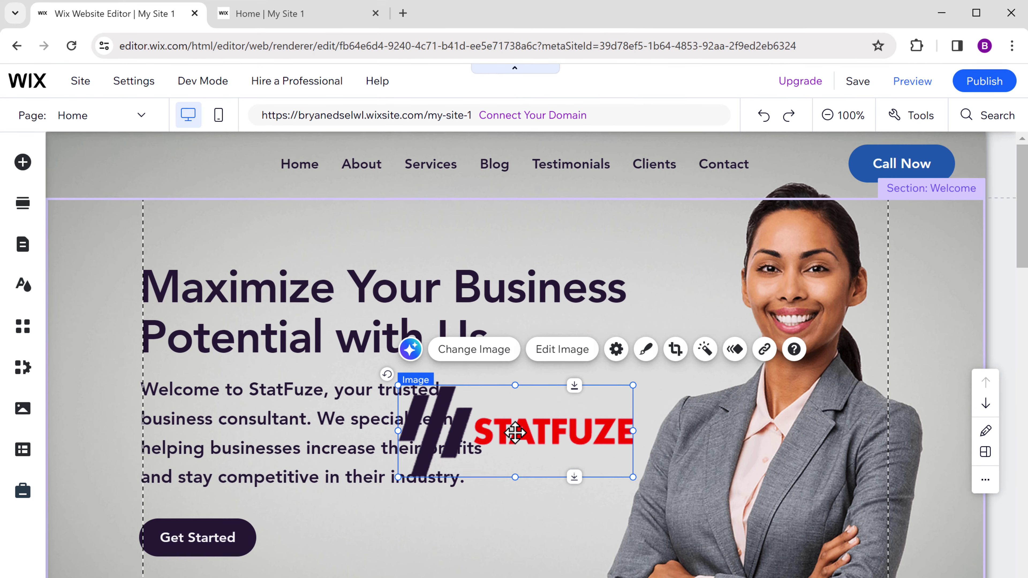
pyautogui.moveTo(514, 369); pyautogui.dragTo(181, 118)
pyautogui.moveTo(180, 184); pyautogui.dragTo(185, 192)
pyautogui.moveTo(301, 239); pyautogui.dragTo(184, 185)
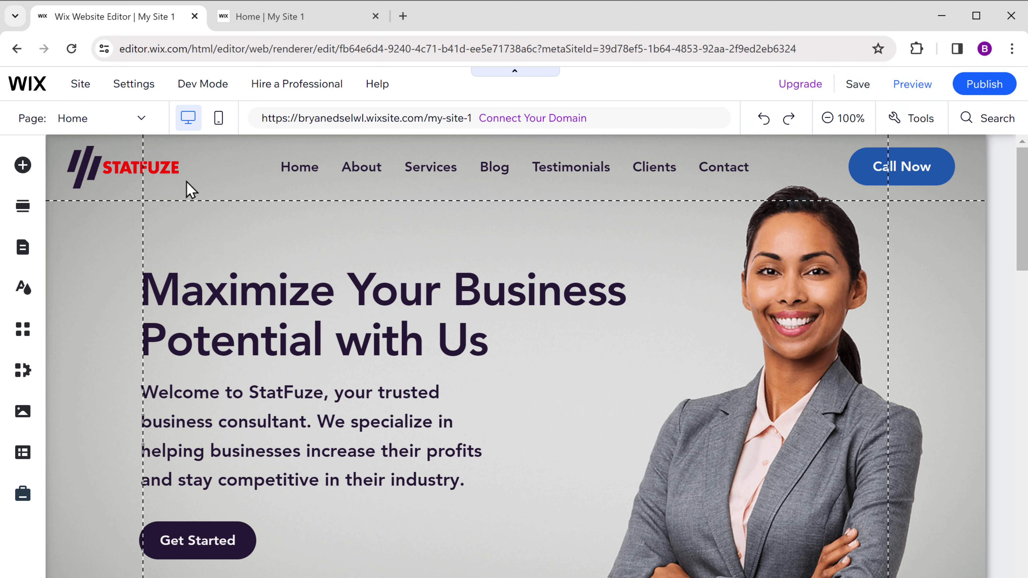
# Step: Publish the logo change and reload the live site tab to show the STATFUZE logo
pyautogui.click(986, 88)
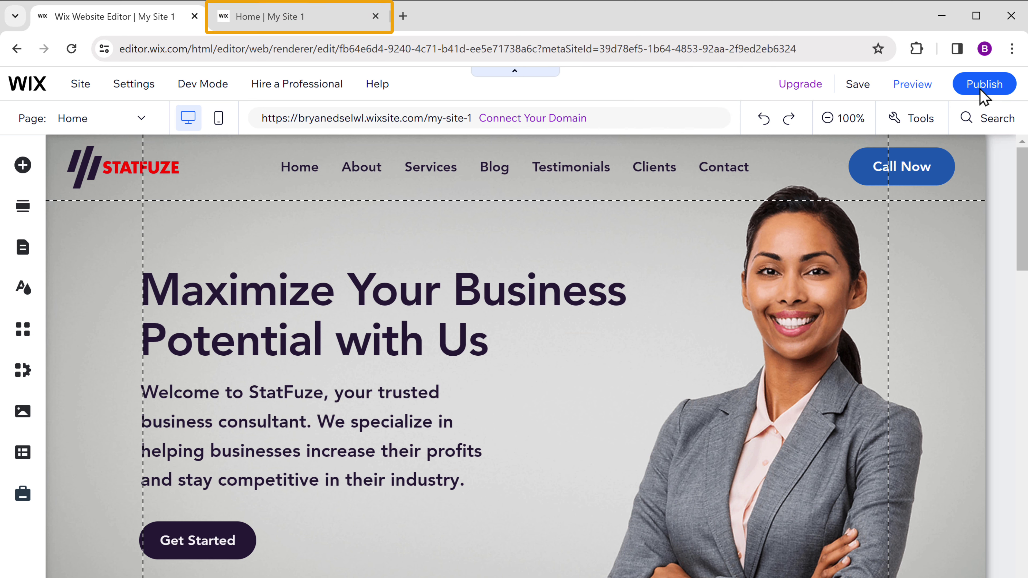
pyautogui.click(248, 22)
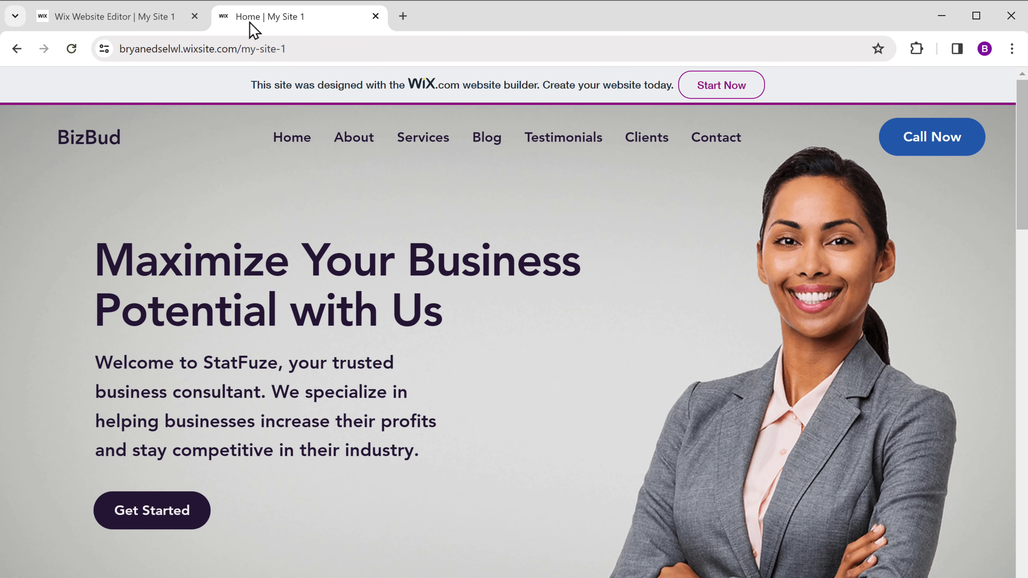
pyautogui.click(72, 49)
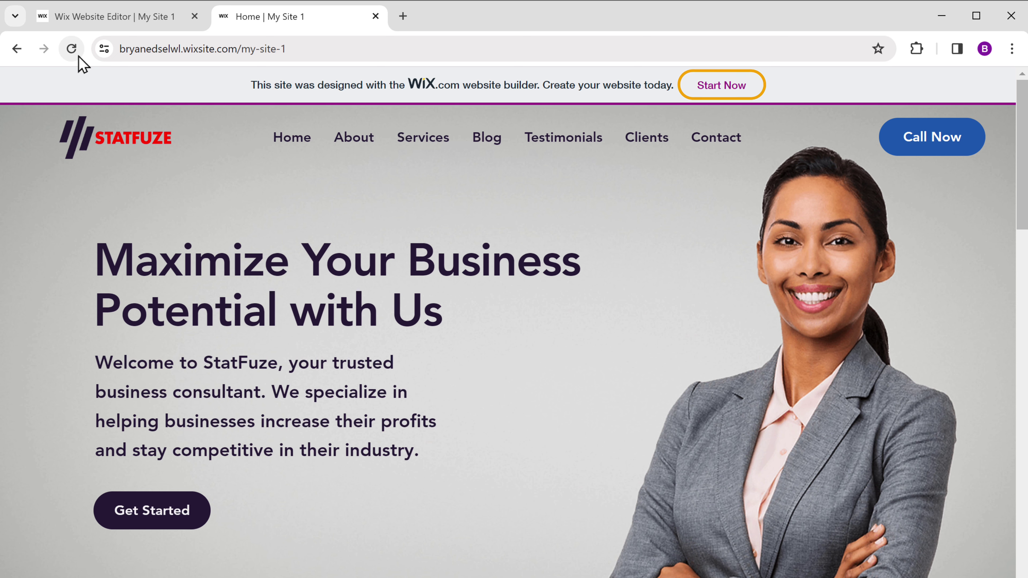
# Step: Enter the account e-mail on the Wix signup page, then select My Site 1 to manage
pyautogui.click(723, 96)
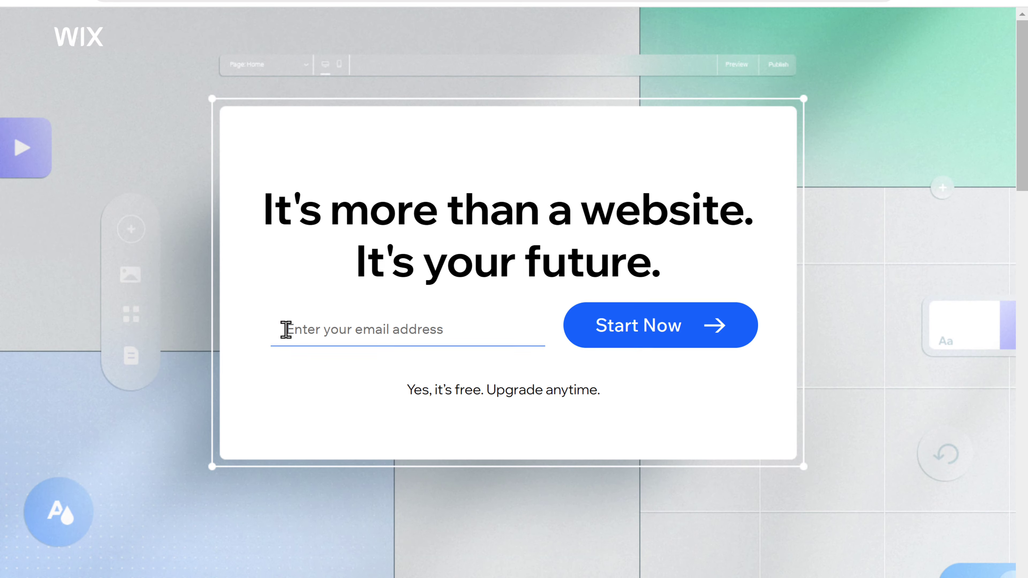
pyautogui.click(286, 330)
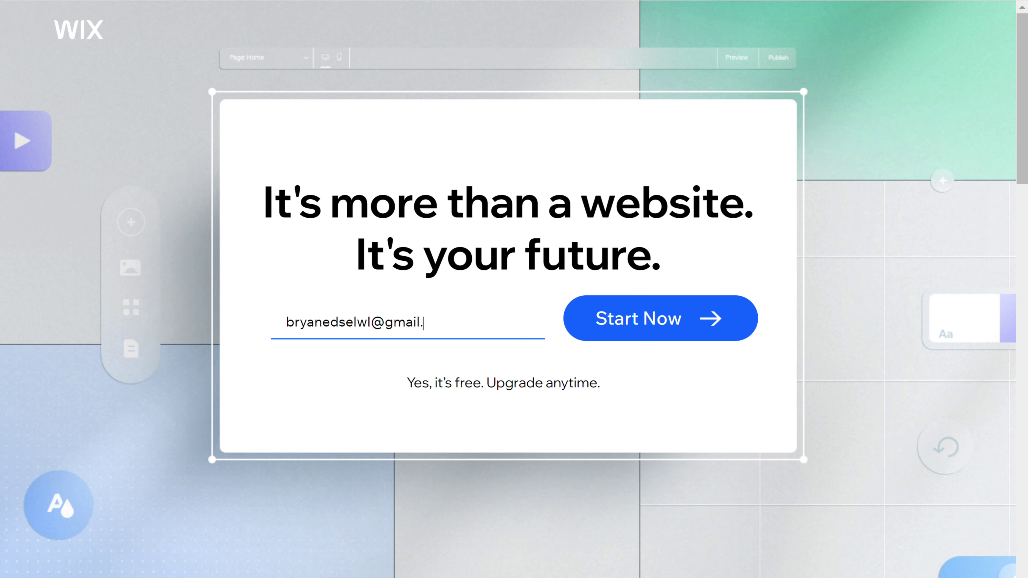
pyautogui.press('Tab')
pyautogui.click(639, 332)
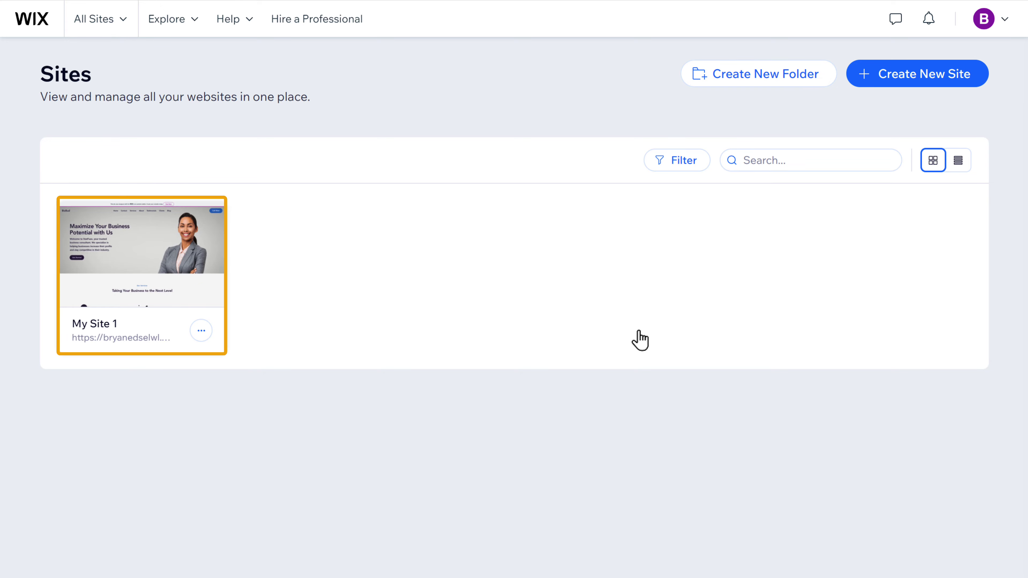
pyautogui.moveTo(139, 263)
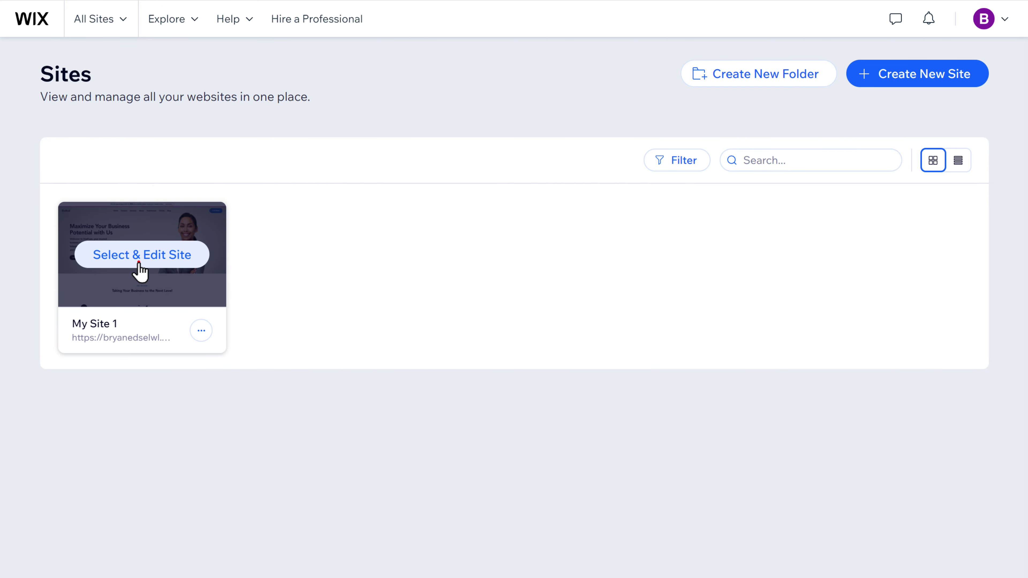
pyautogui.click(139, 264)
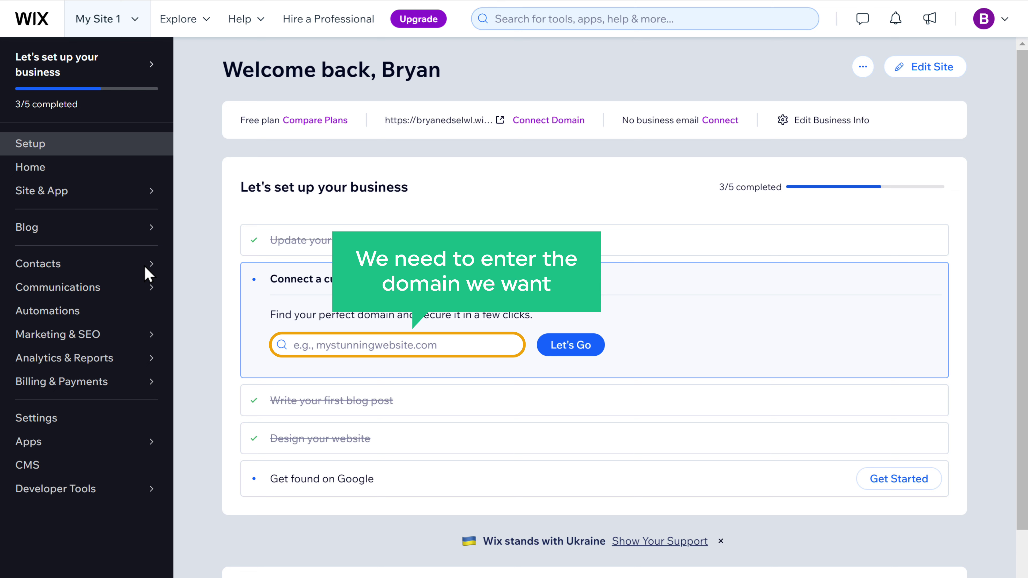
# Step: Check that statfuze.com is available, claim it, and go to the Premium upgrade plans
pyautogui.click(296, 348)
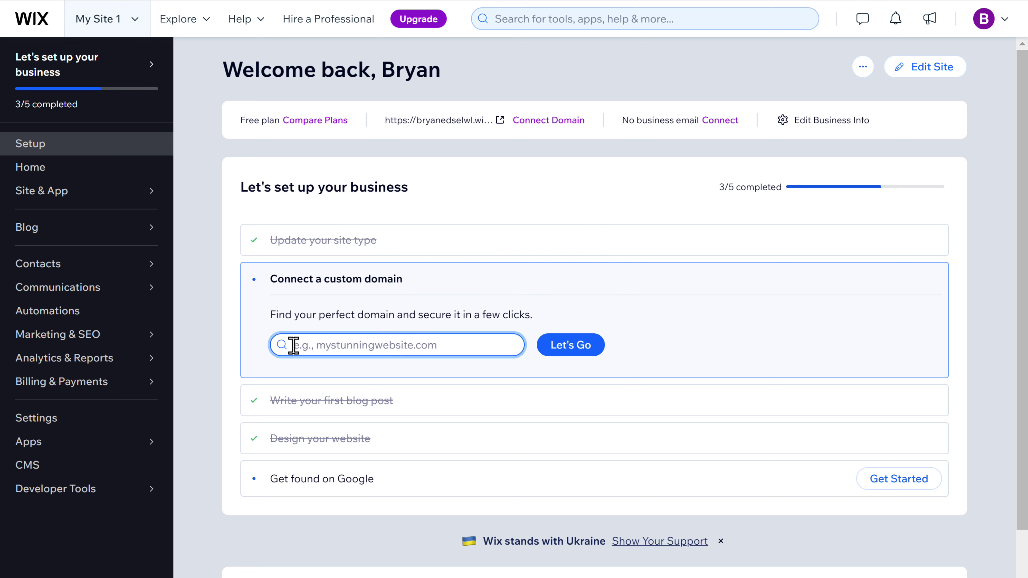
pyautogui.write('statfuze.com')
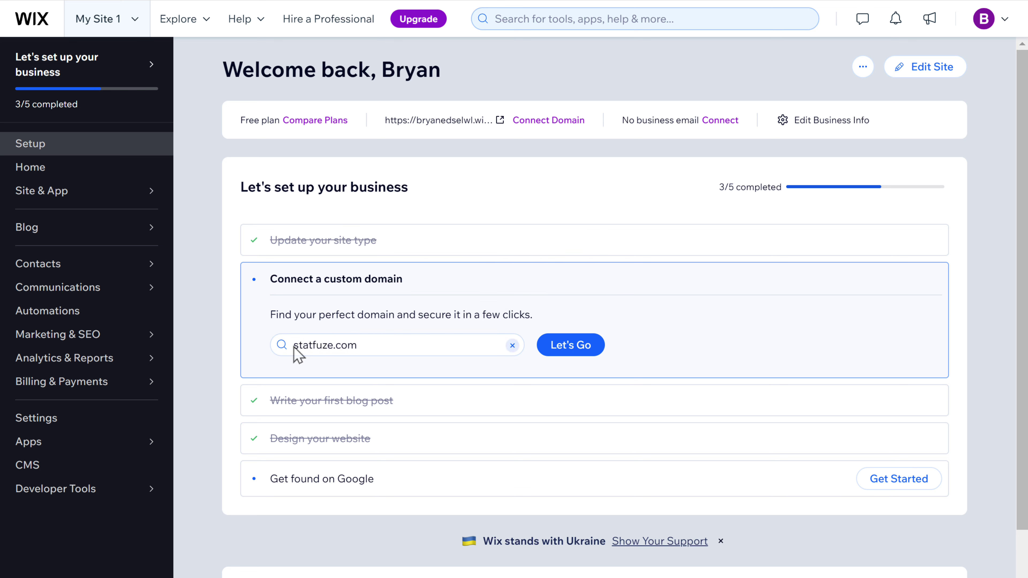
pyautogui.click(570, 350)
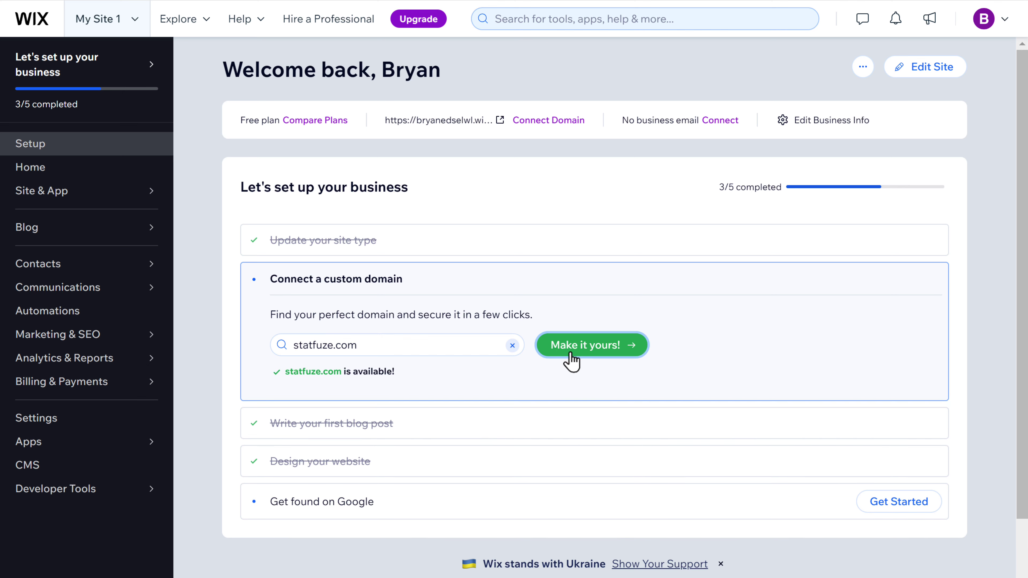
pyautogui.click(571, 352)
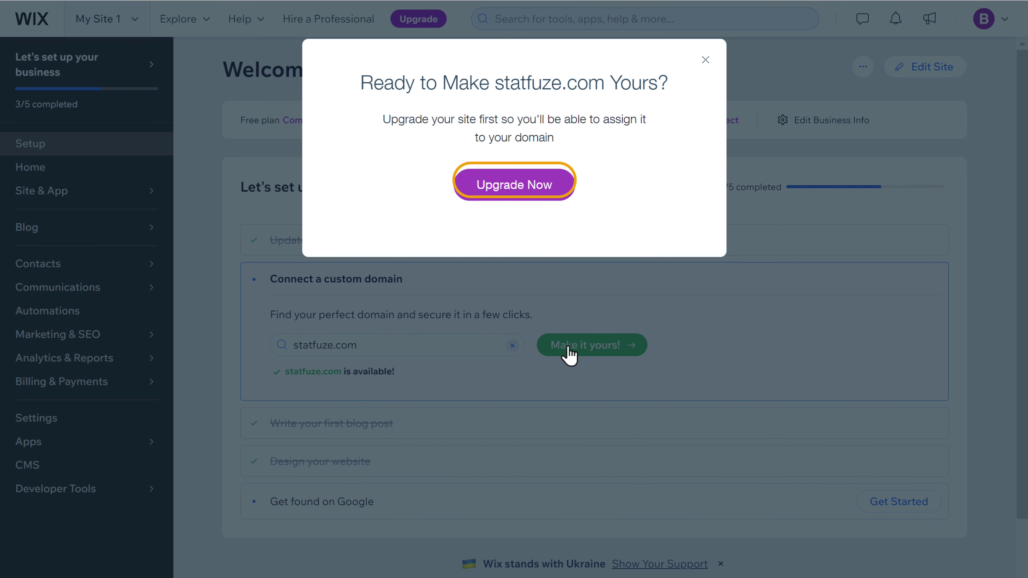
pyautogui.click(517, 193)
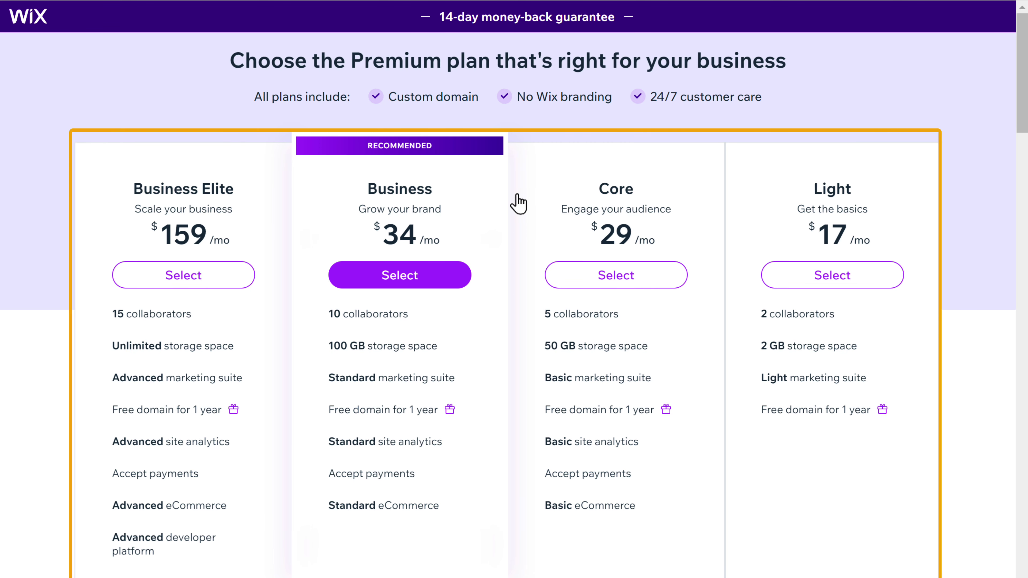
# Step: Buy the Light plan on yearly billing by credit card for $220.83
pyautogui.click(837, 288)
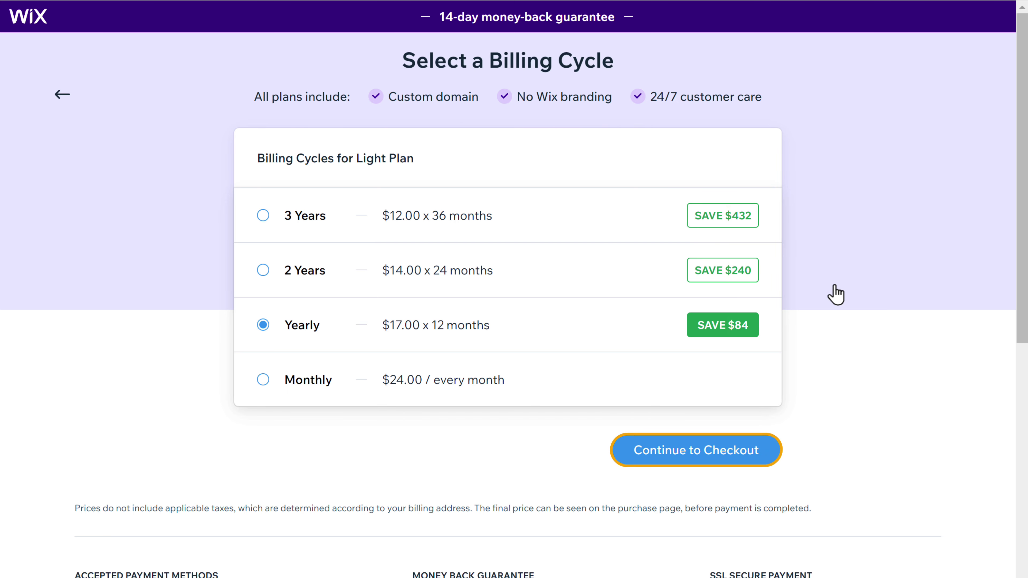
pyautogui.click(697, 457)
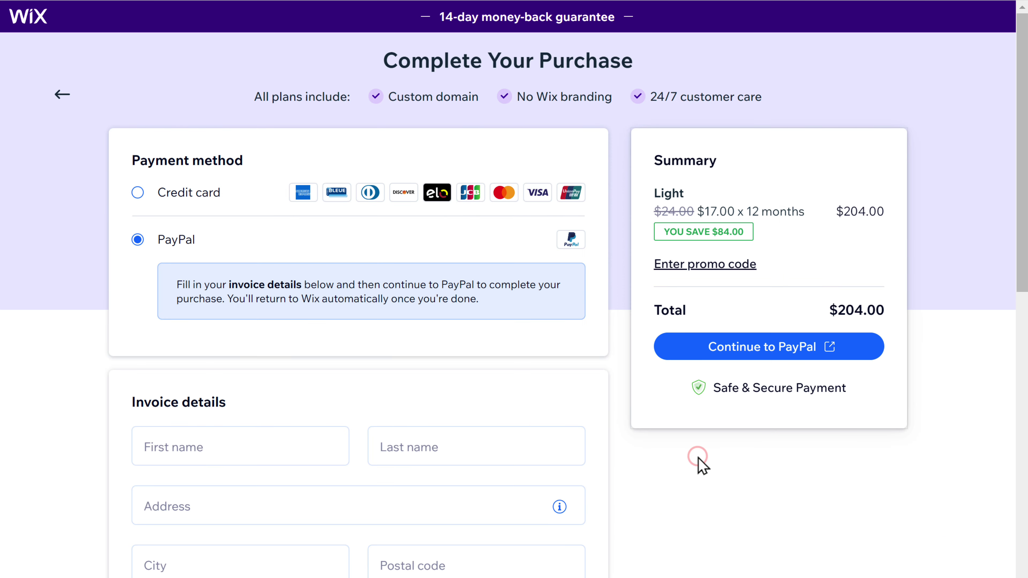
pyautogui.click(137, 193)
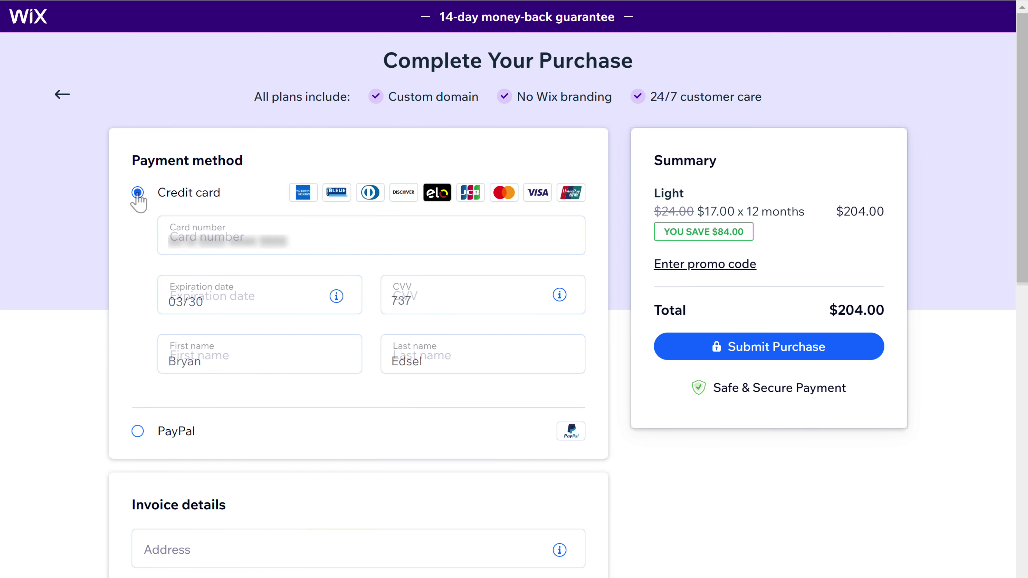
pyautogui.scroll(-5, 514, 283)
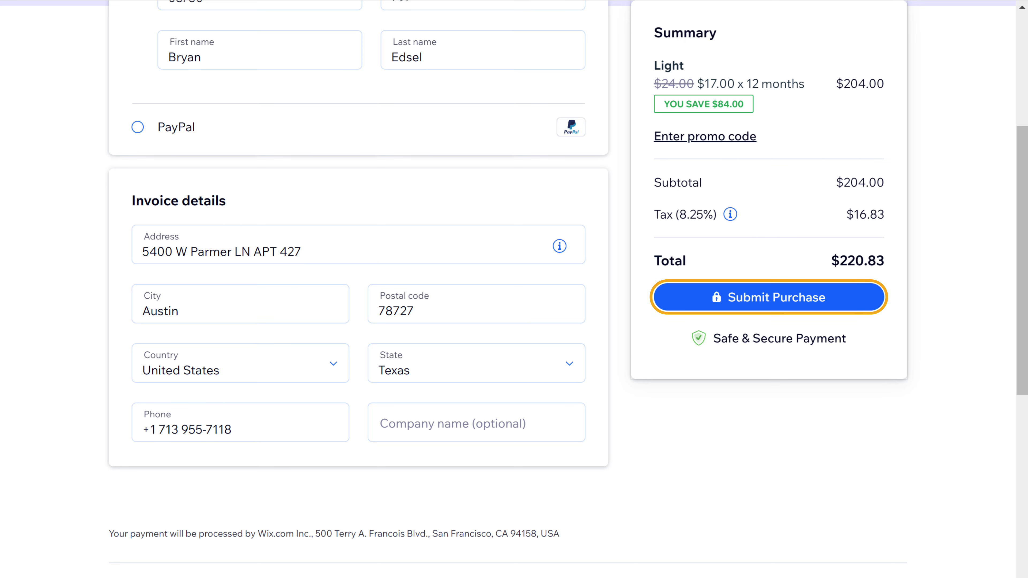
pyautogui.click(770, 306)
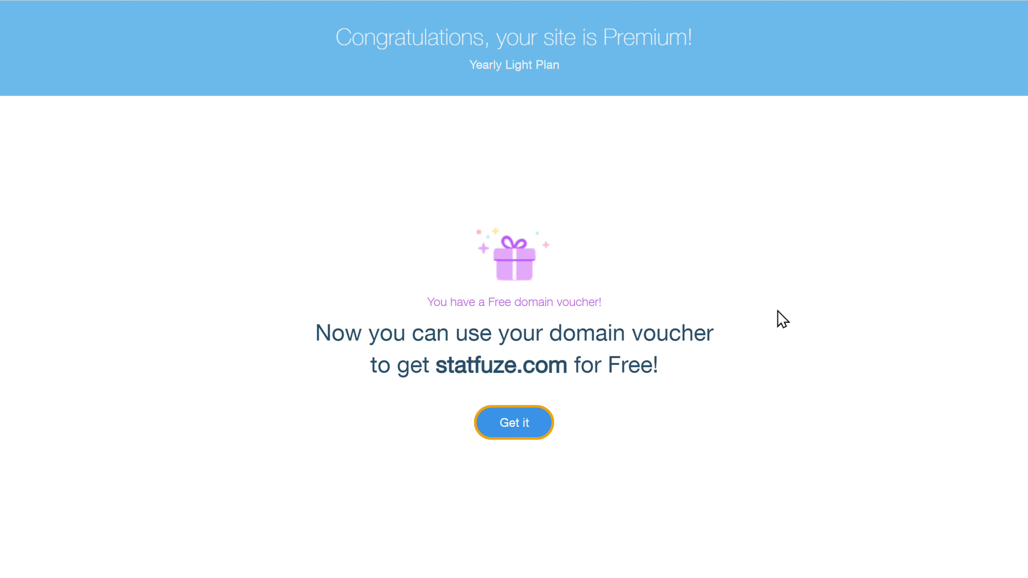
# Step: Redeem the voucher for statfuze.com: 1 year, public registration, $0.00 purchase
pyautogui.click(519, 430)
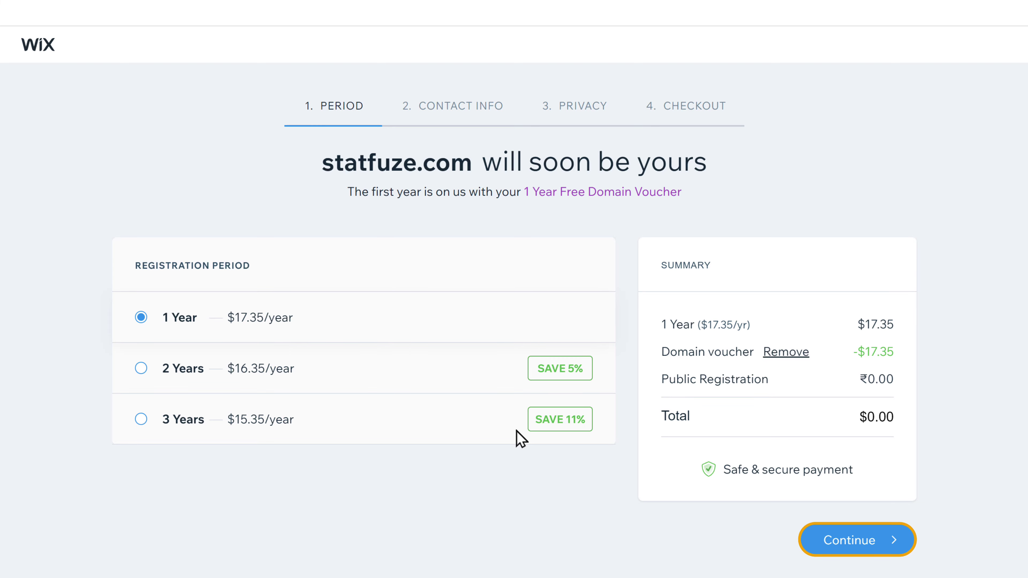
pyautogui.click(853, 549)
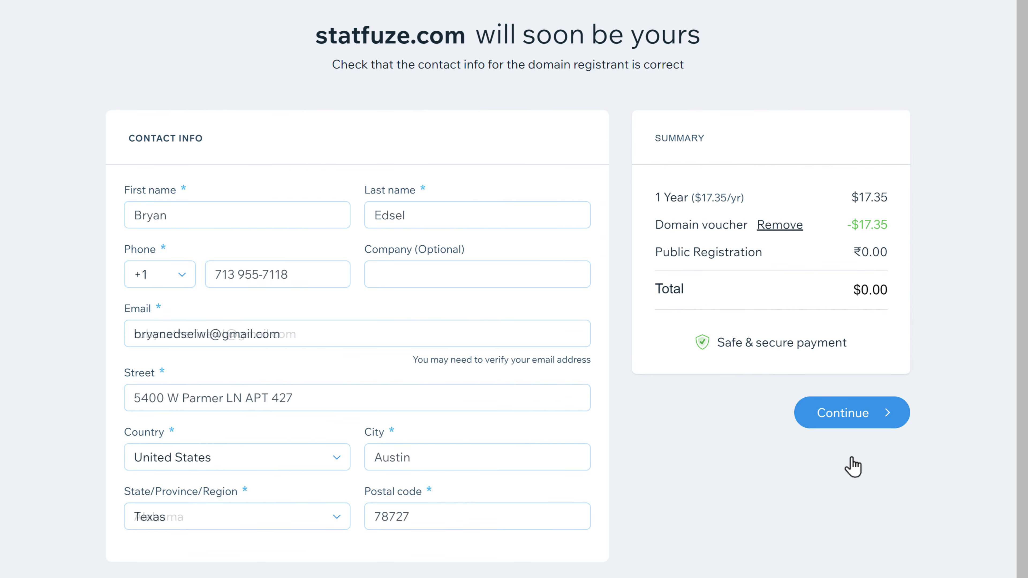
pyautogui.click(845, 425)
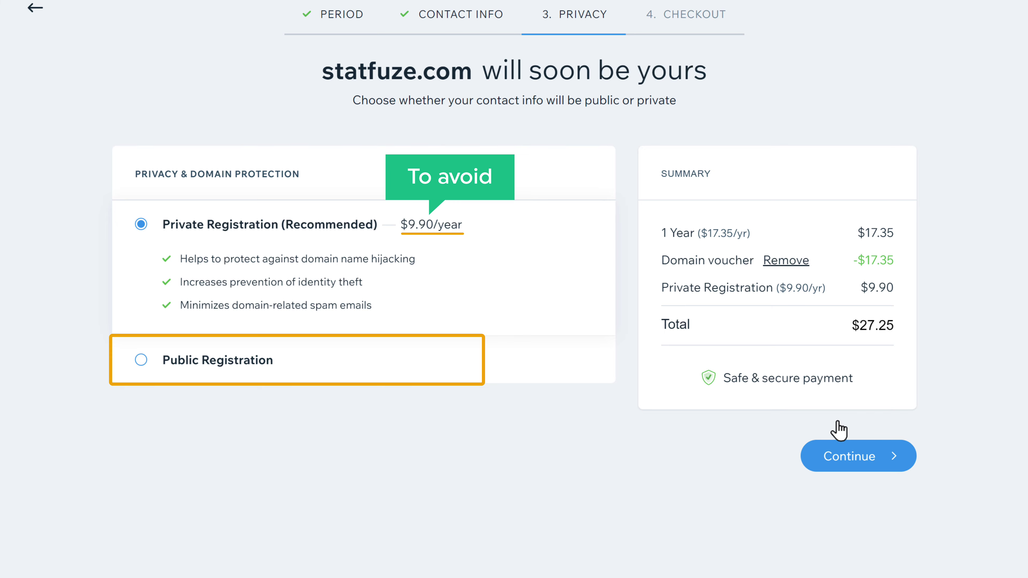
pyautogui.click(140, 361)
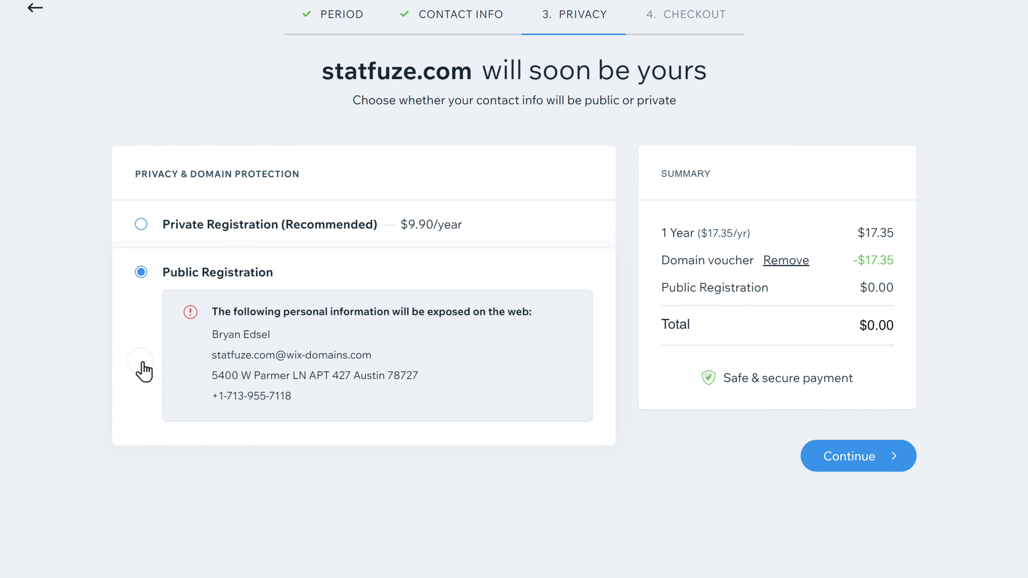
pyautogui.click(849, 466)
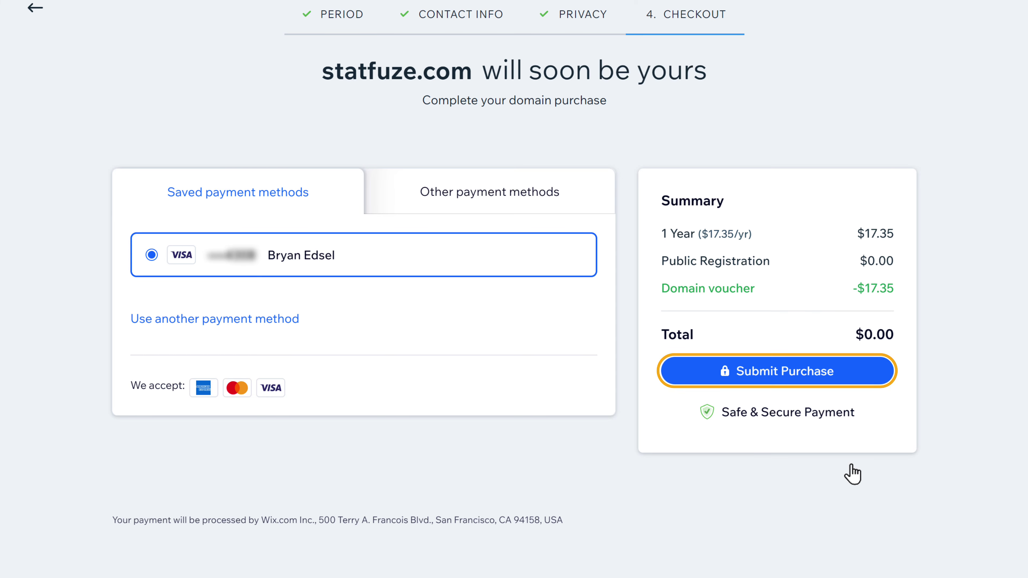
pyautogui.click(781, 379)
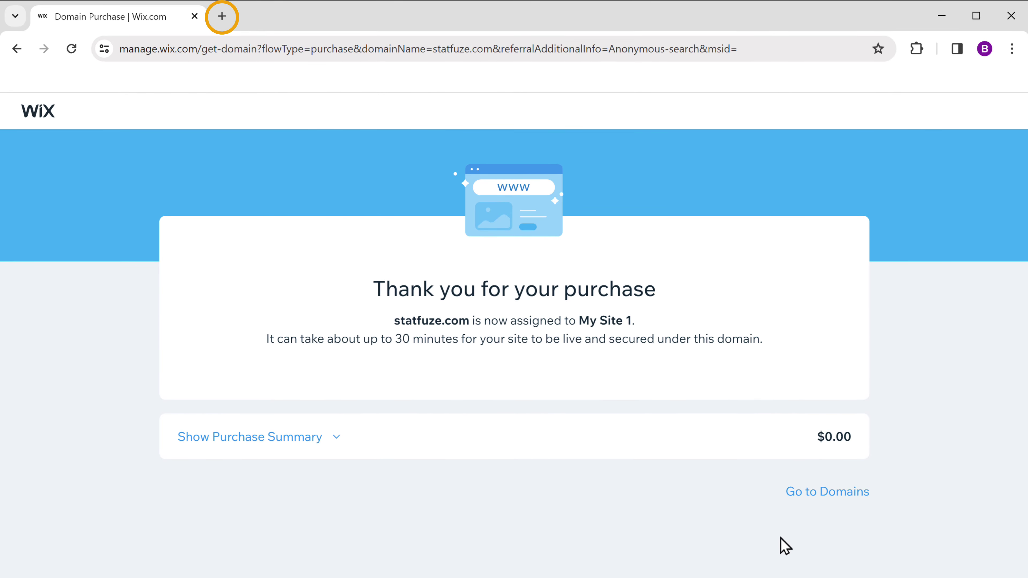
# Step: Load statfuze.com in a new tab, scroll the live home page, and open its Blog page
pyautogui.click(222, 20)
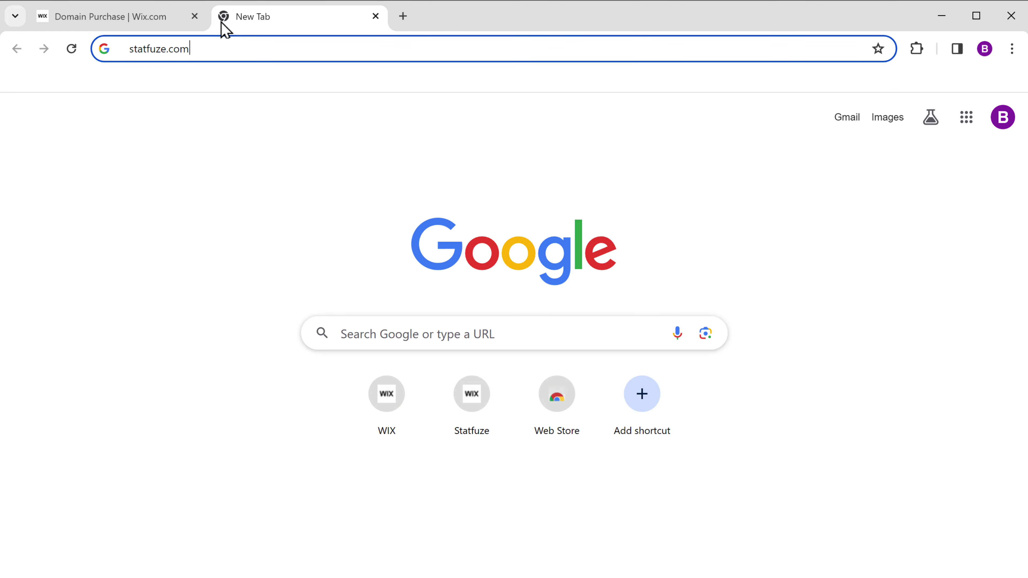
pyautogui.press('Return')
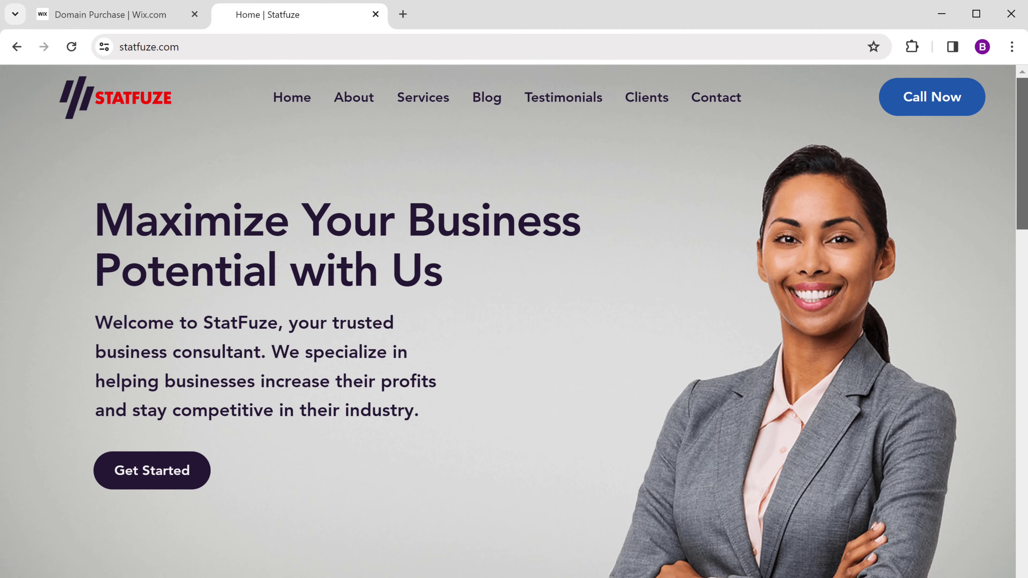
pyautogui.press('F11')
pyautogui.scroll(-15, 508, 283)
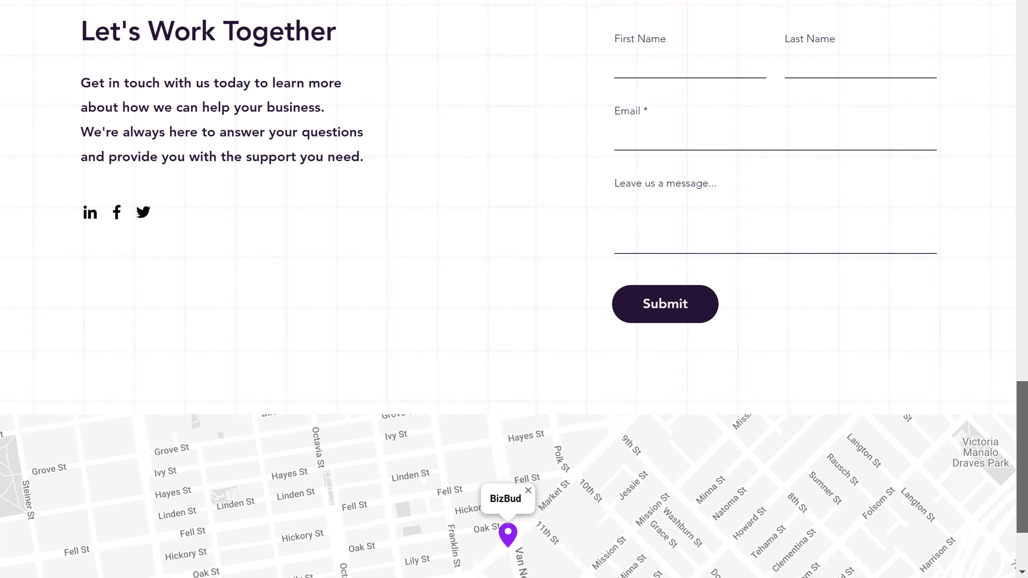
pyautogui.press('F11')
pyautogui.press('Home')
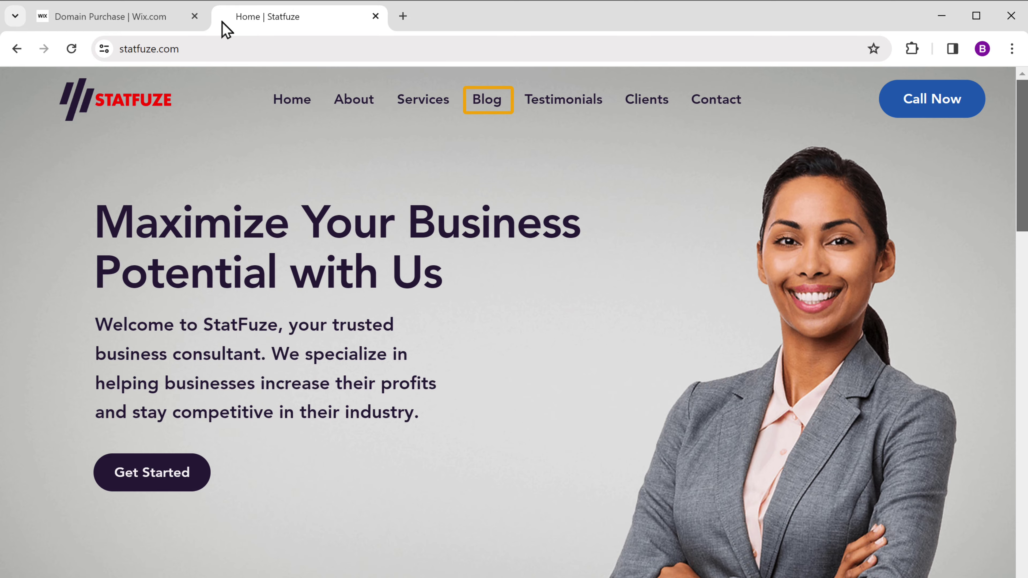
pyautogui.click(485, 101)
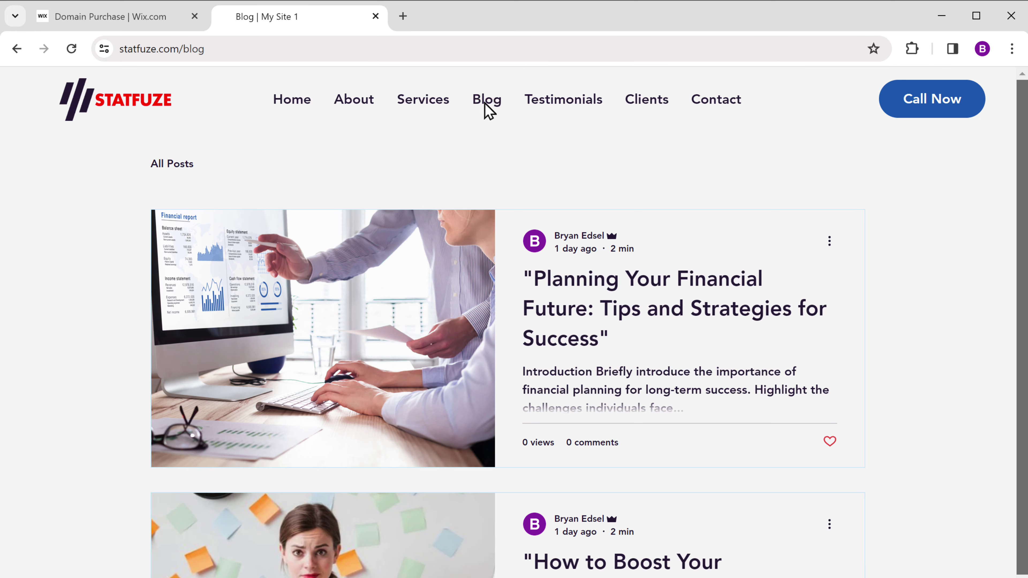